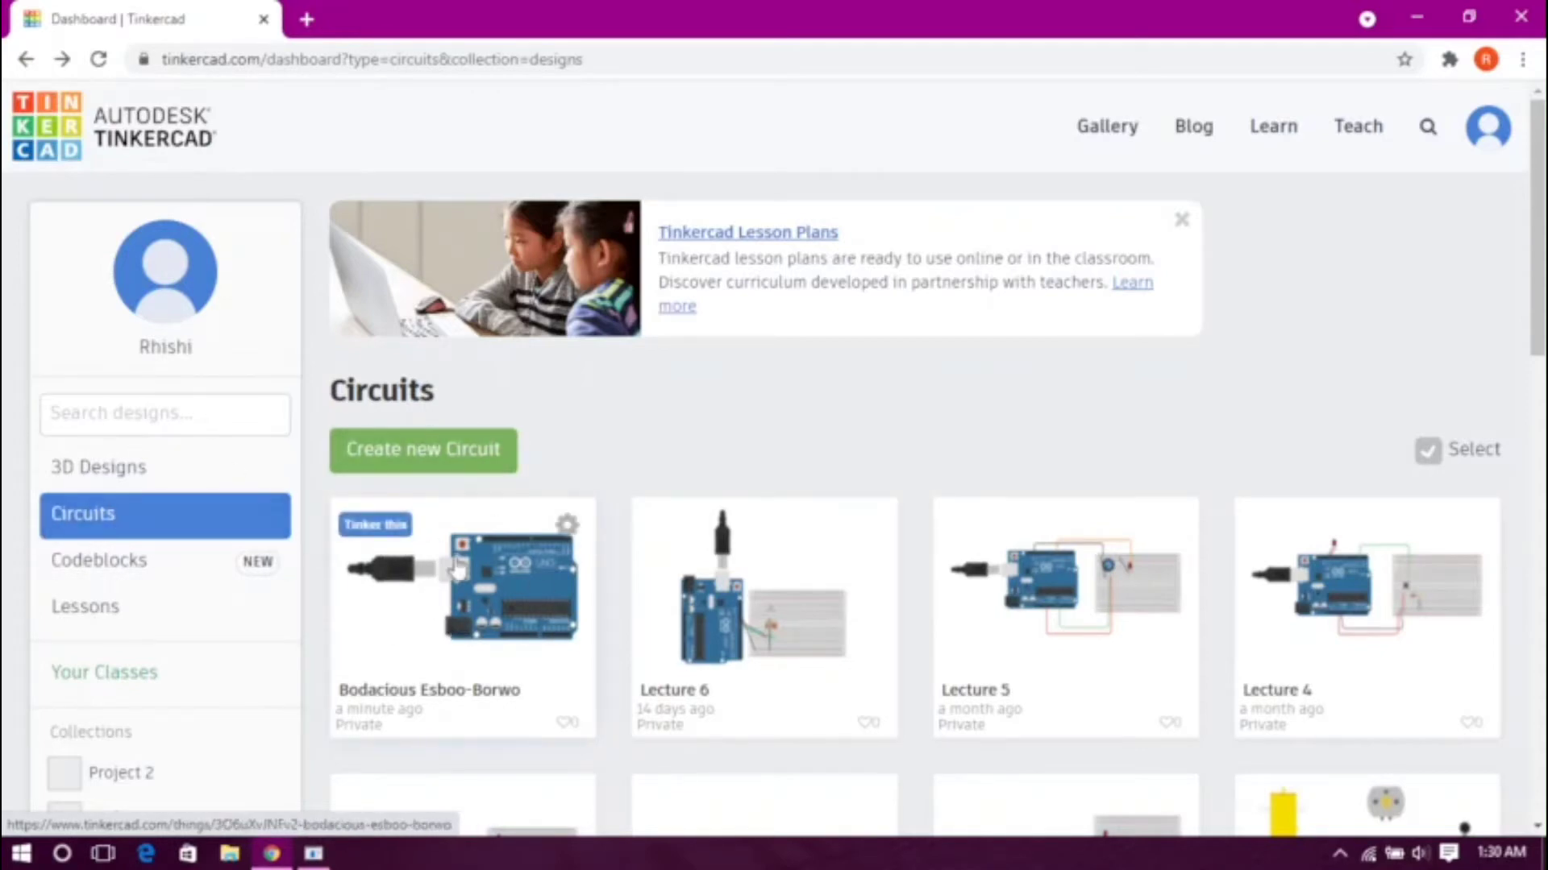
Step: Open the Bodacious Esboo-Borwo circuit for editing and rename it "Lecture 8 Photoresistor"
{"action": "left_click", "coordinate": [369, 532]}
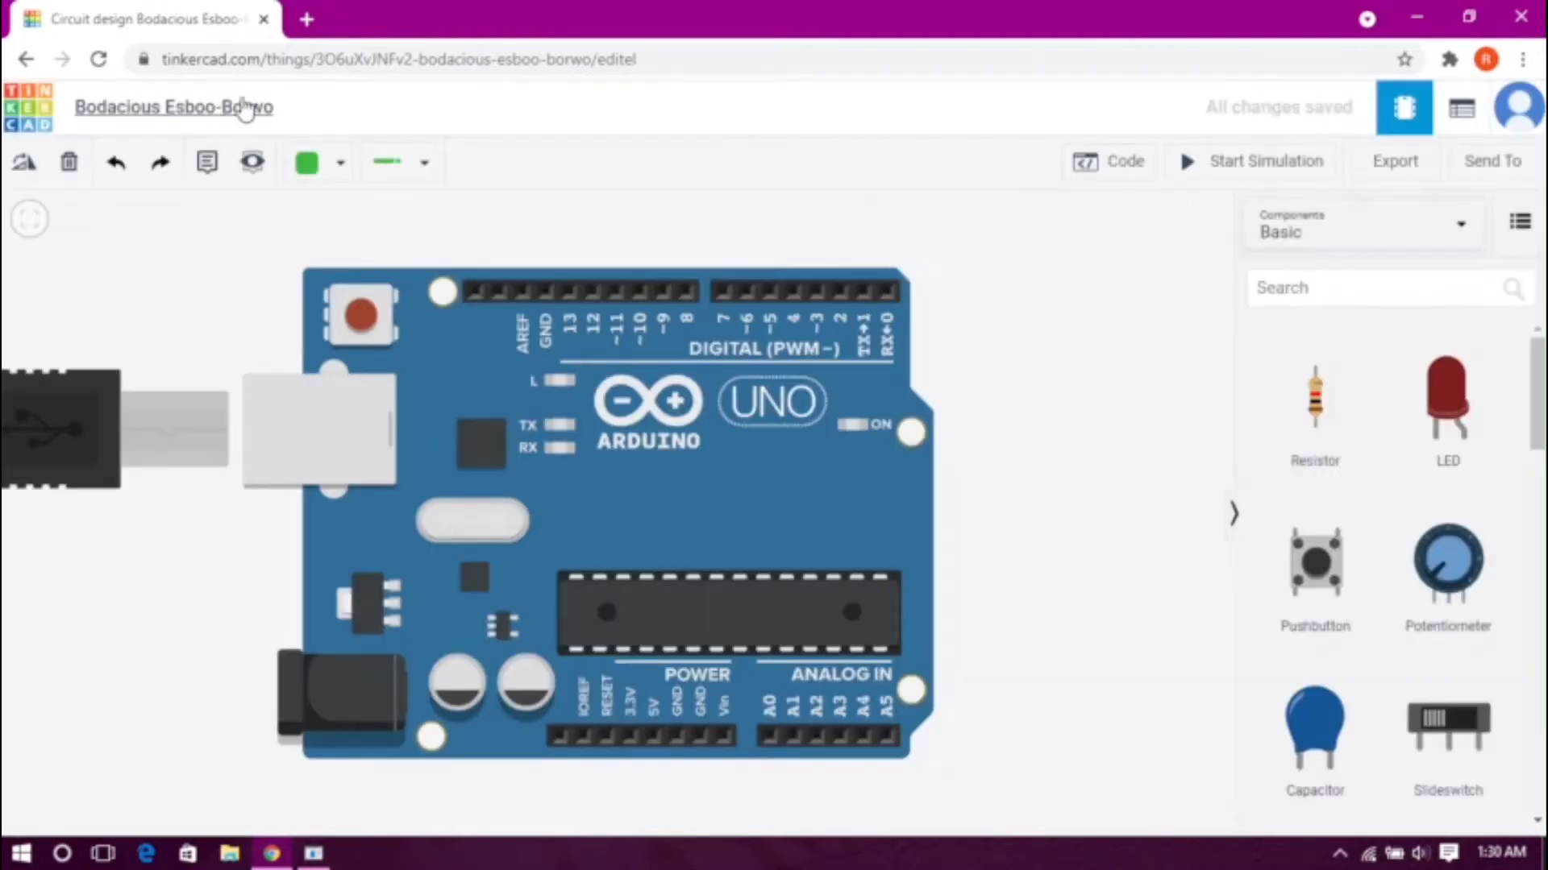
{"action": "left_click", "coordinate": [261, 116]}
{"action": "key", "text": "BackSpace"}
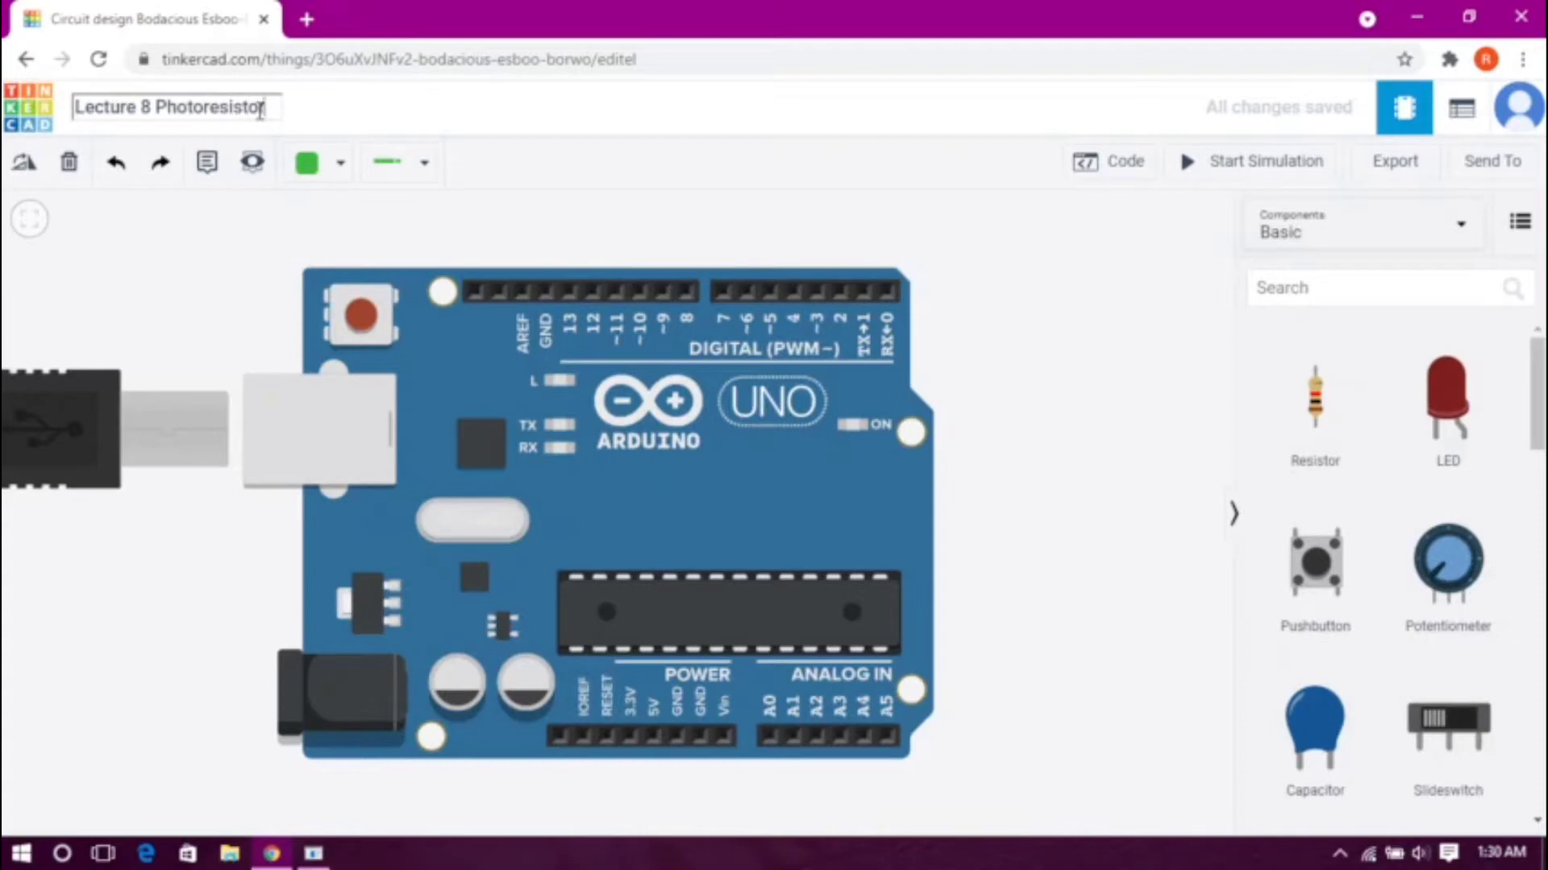
{"action": "key", "text": "Return"}
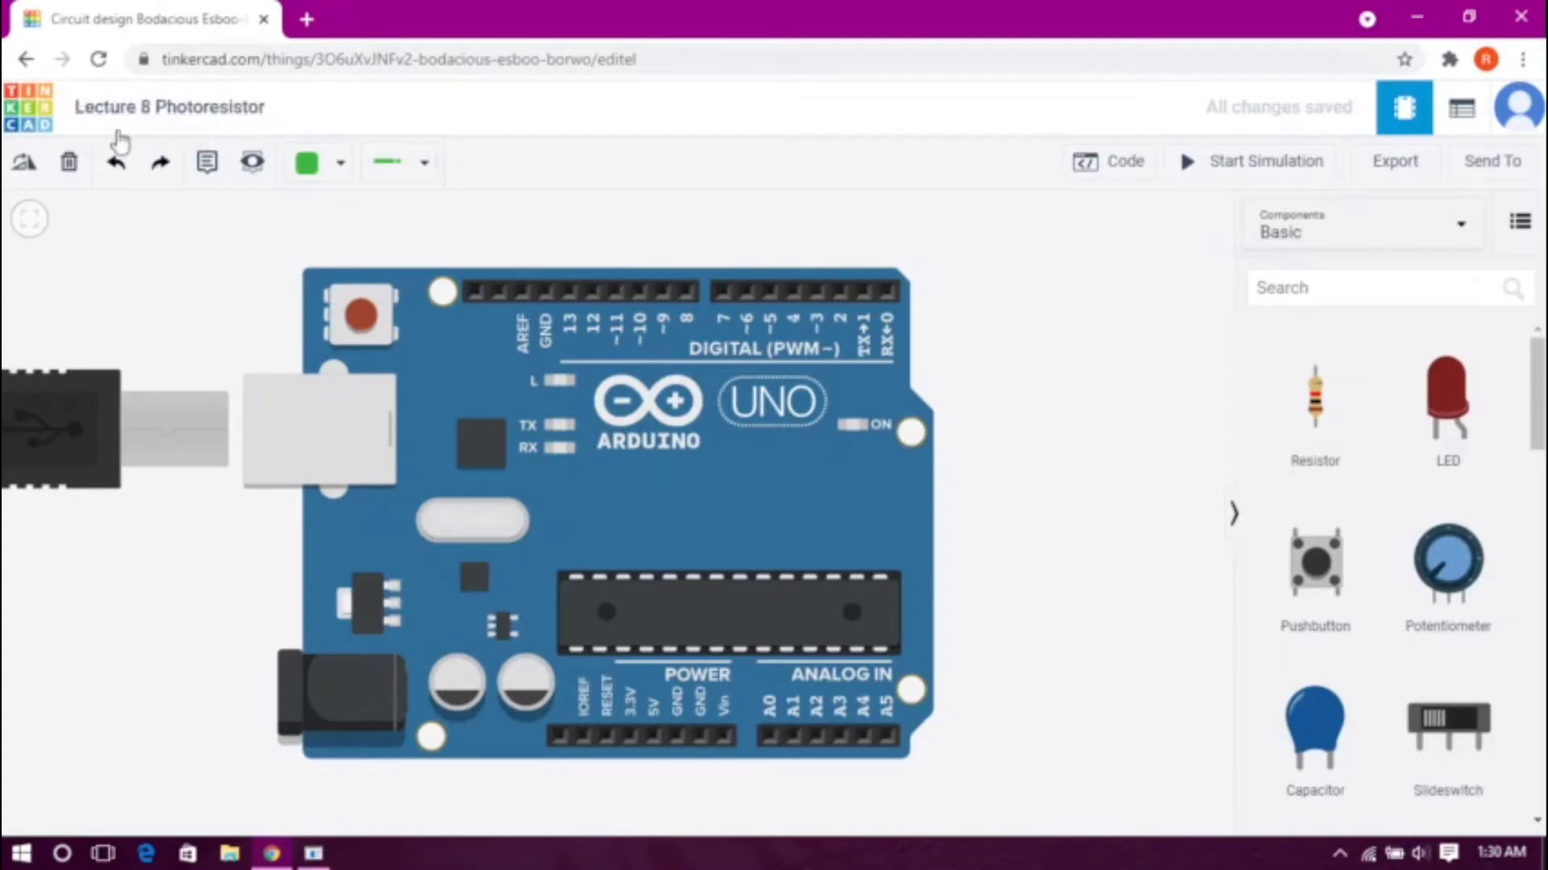
Step: Move the Arduino Uno sideways across the workspace to make room beside it for more components
{"action": "scroll", "coordinate": [532, 476], "scroll_direction": "down", "scroll_amount": 2}
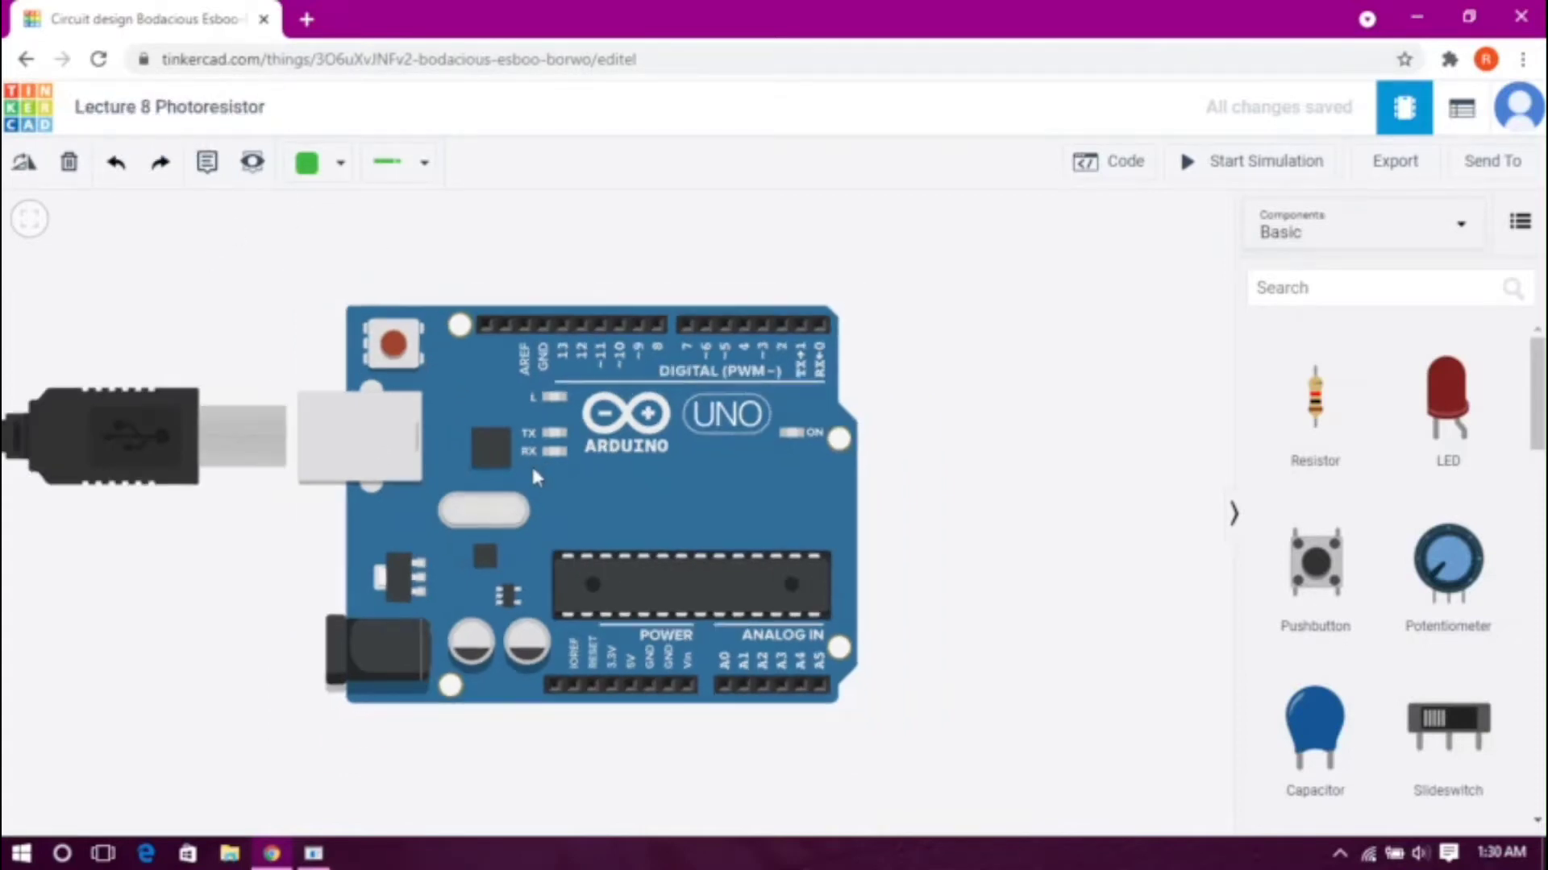
{"action": "left_click_drag", "start_coordinate": [604, 506], "coordinate": [432, 539]}
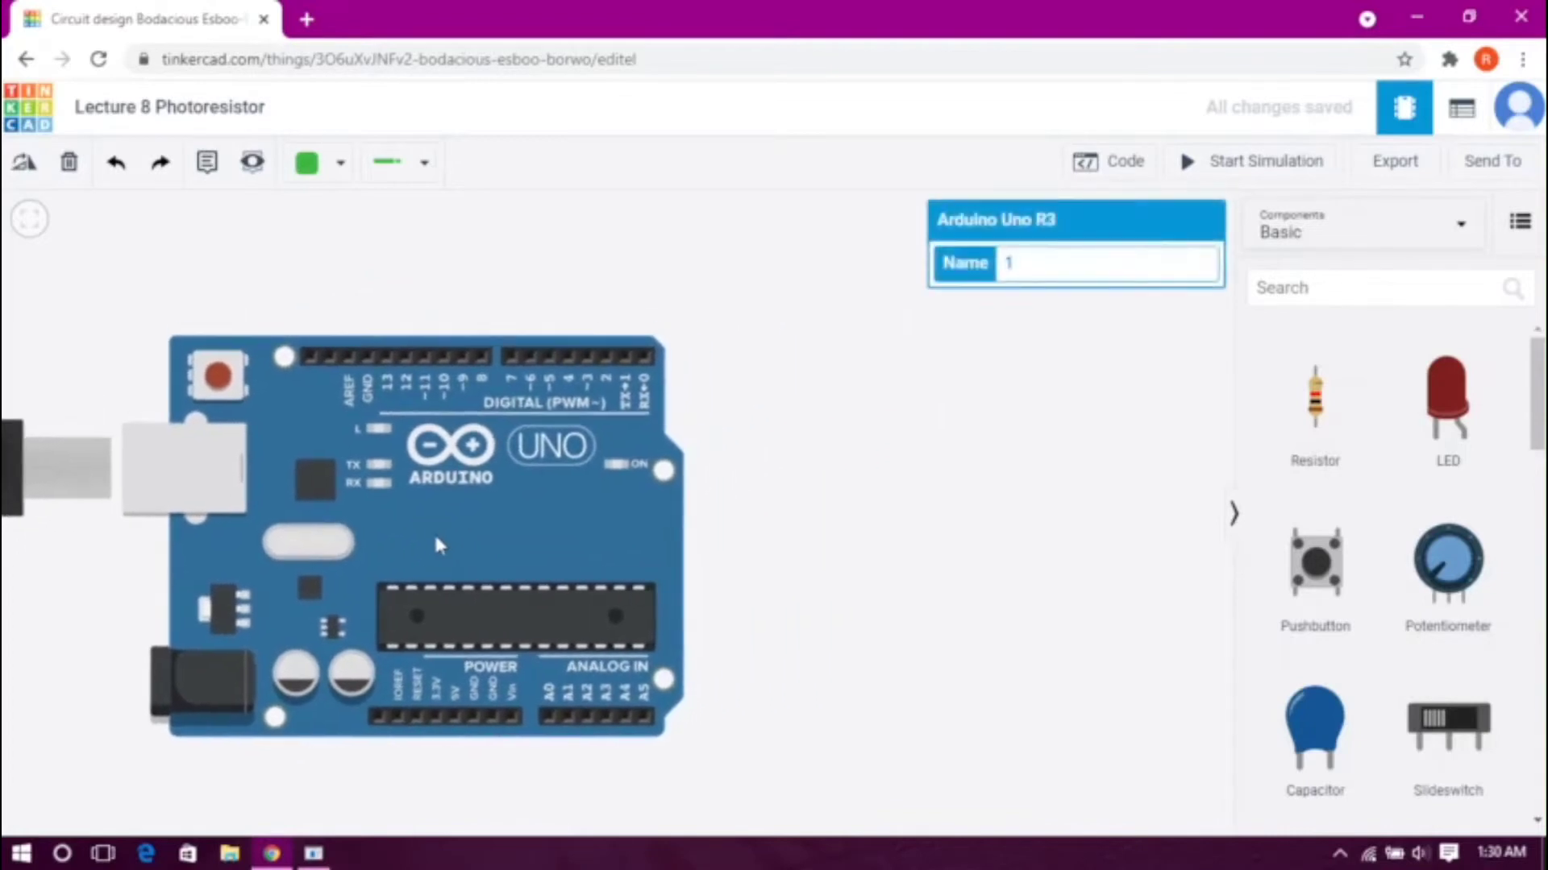
{"action": "left_click", "coordinate": [1052, 465]}
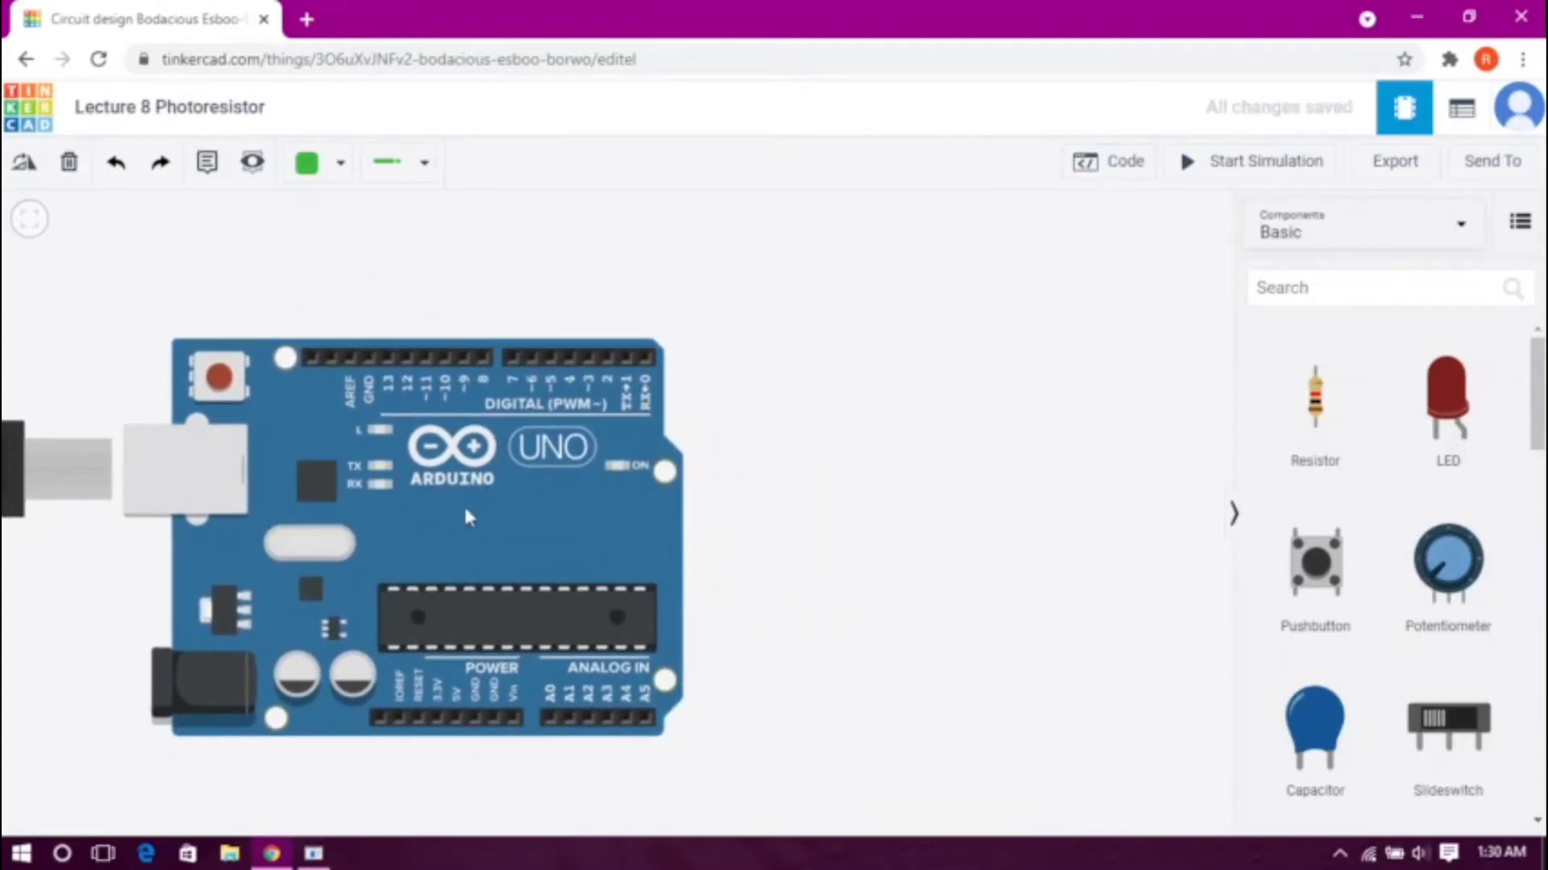
{"action": "left_click_drag", "start_coordinate": [464, 510], "coordinate": [379, 485]}
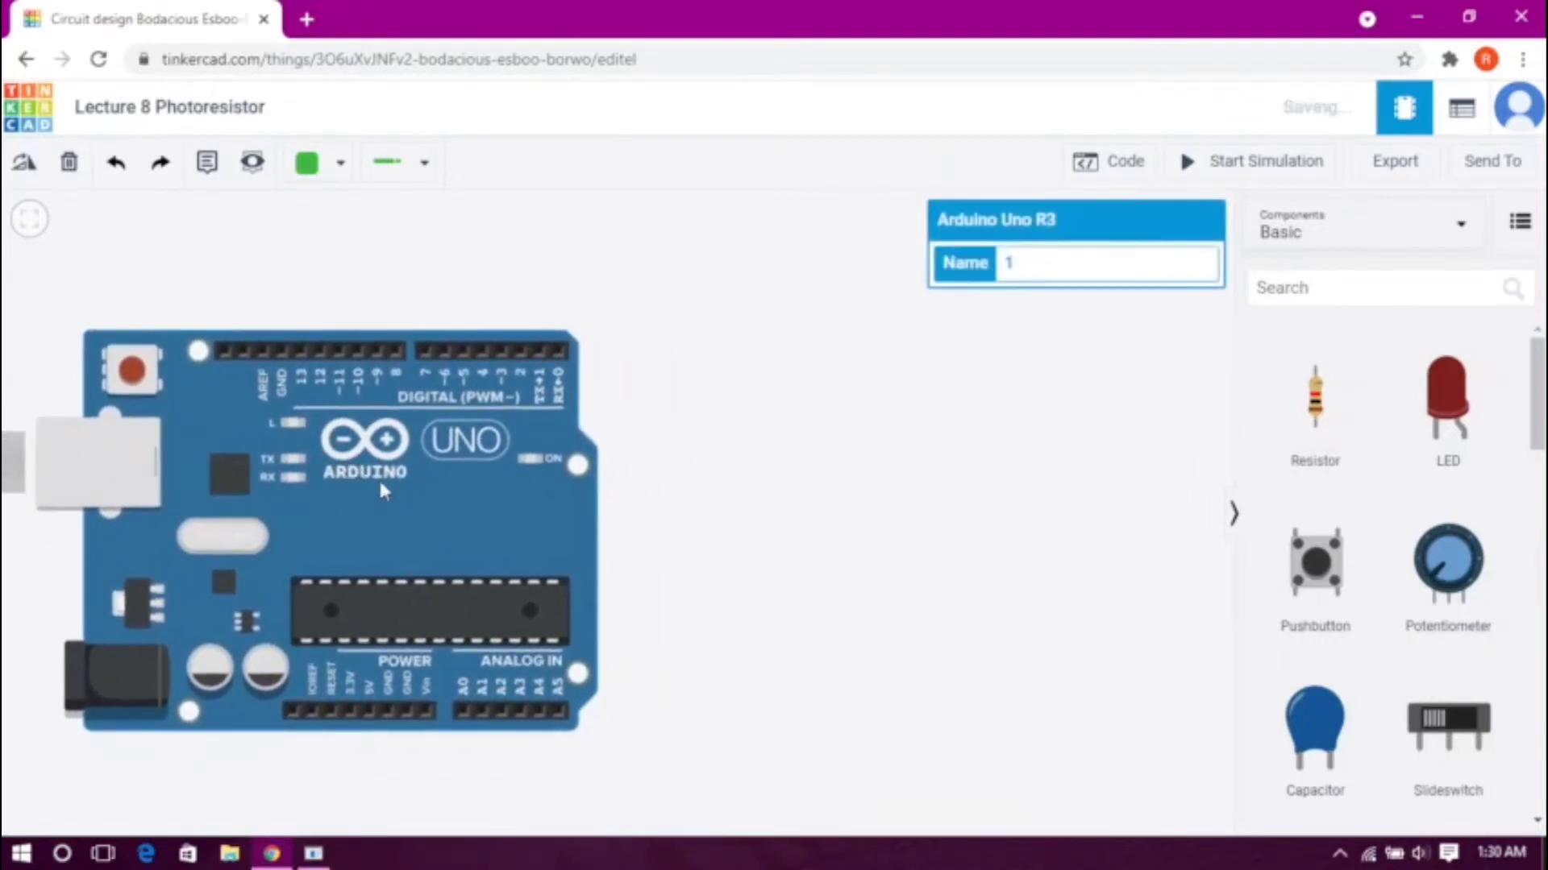
Step: Search the components for a photoresistor and place it above and to the right of the Arduino Uno
{"action": "left_click", "coordinate": [1301, 284]}
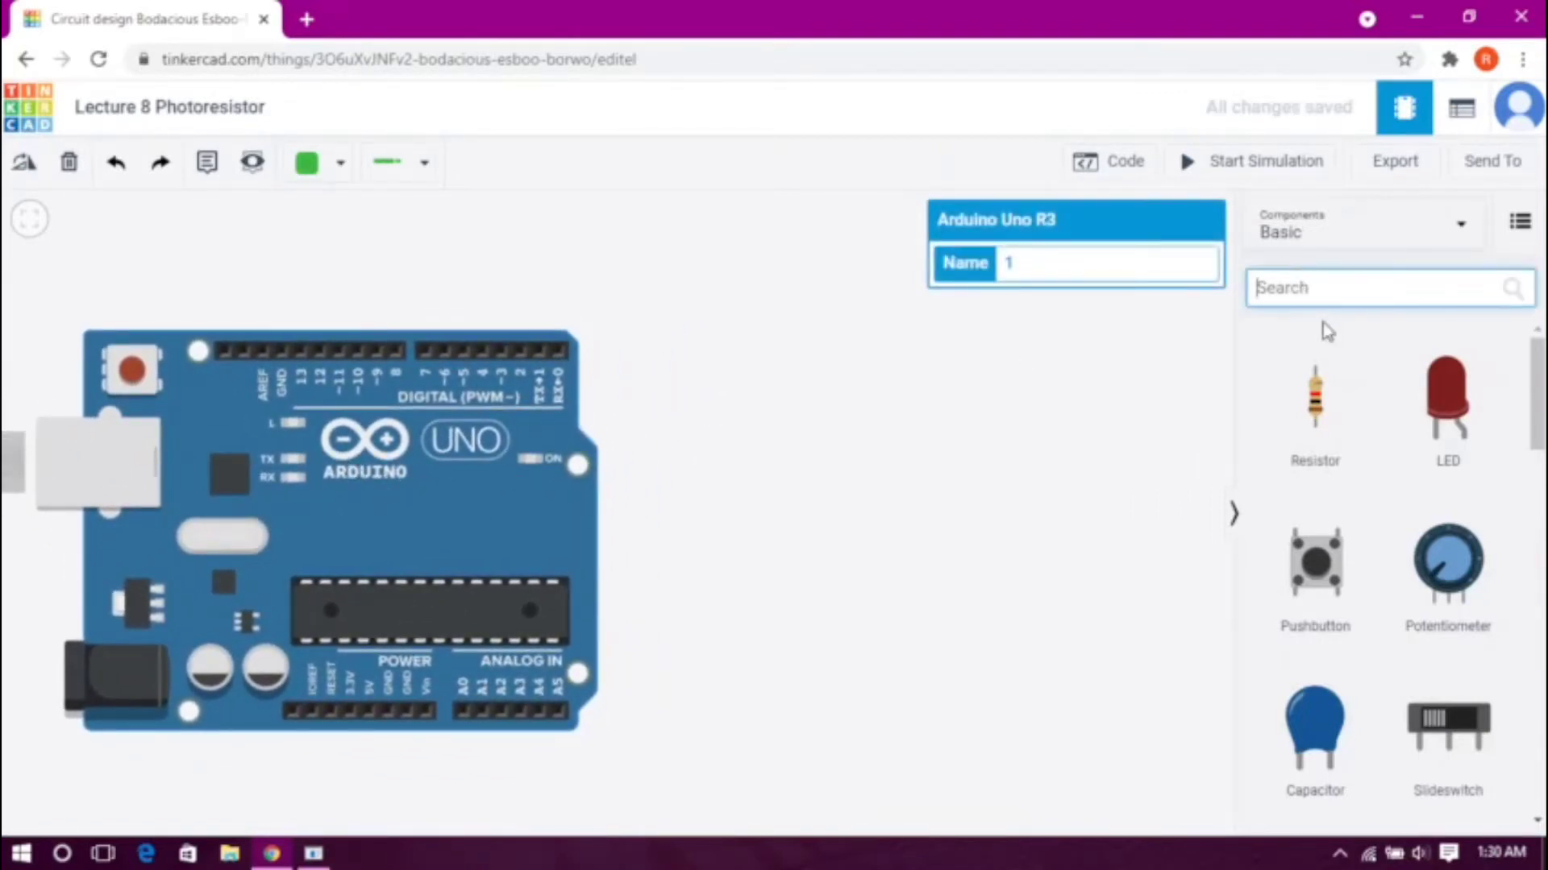
{"action": "type", "text": "ph"}
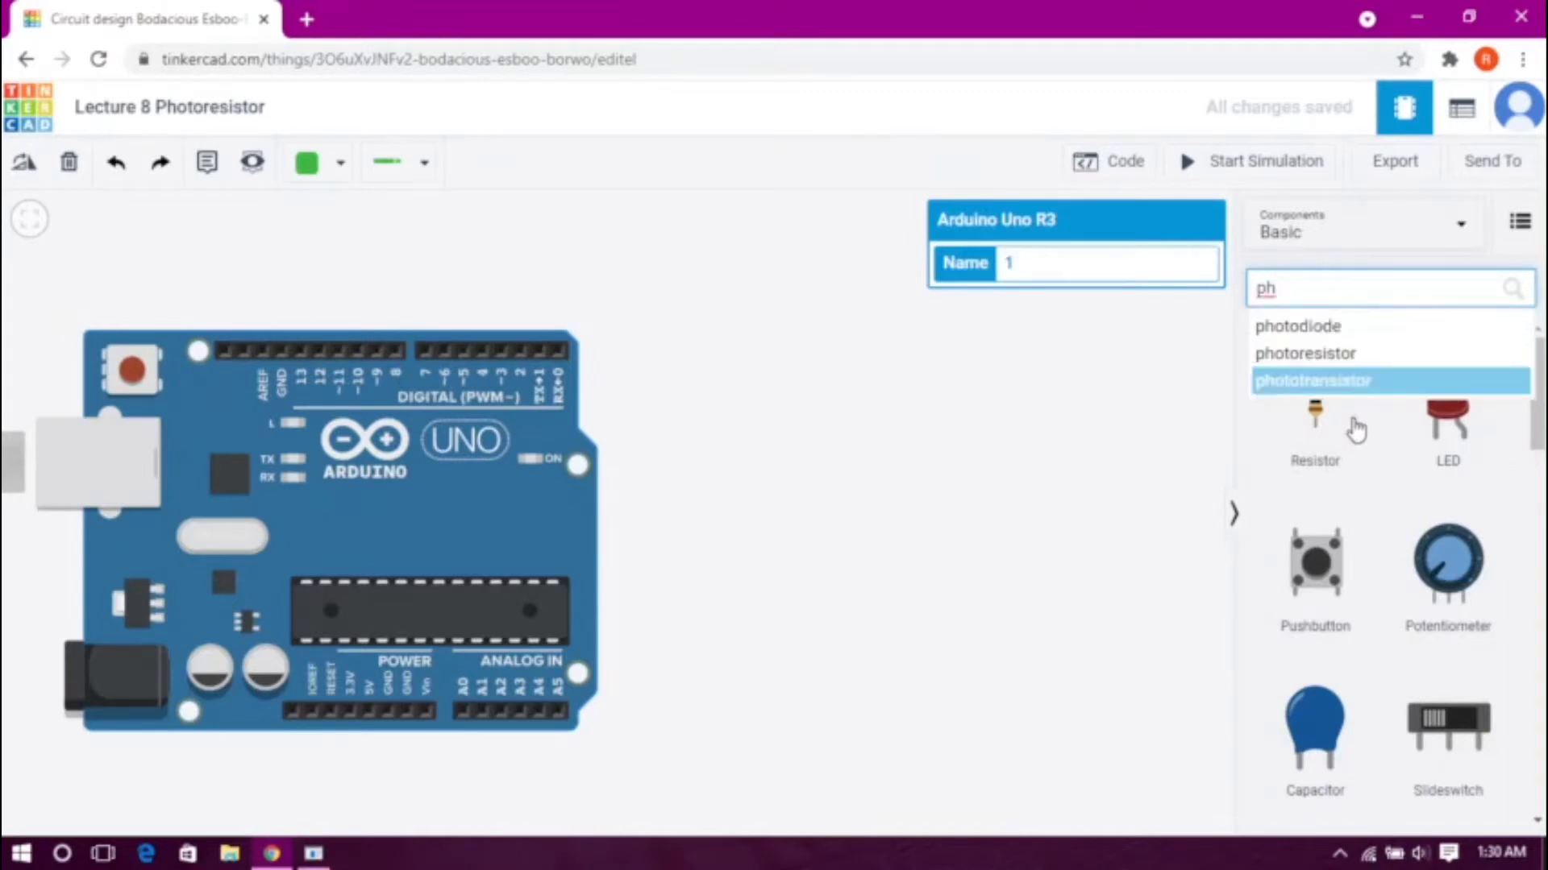
{"action": "left_click", "coordinate": [1307, 353]}
{"action": "left_click_drag", "start_coordinate": [1297, 407], "coordinate": [756, 295]}
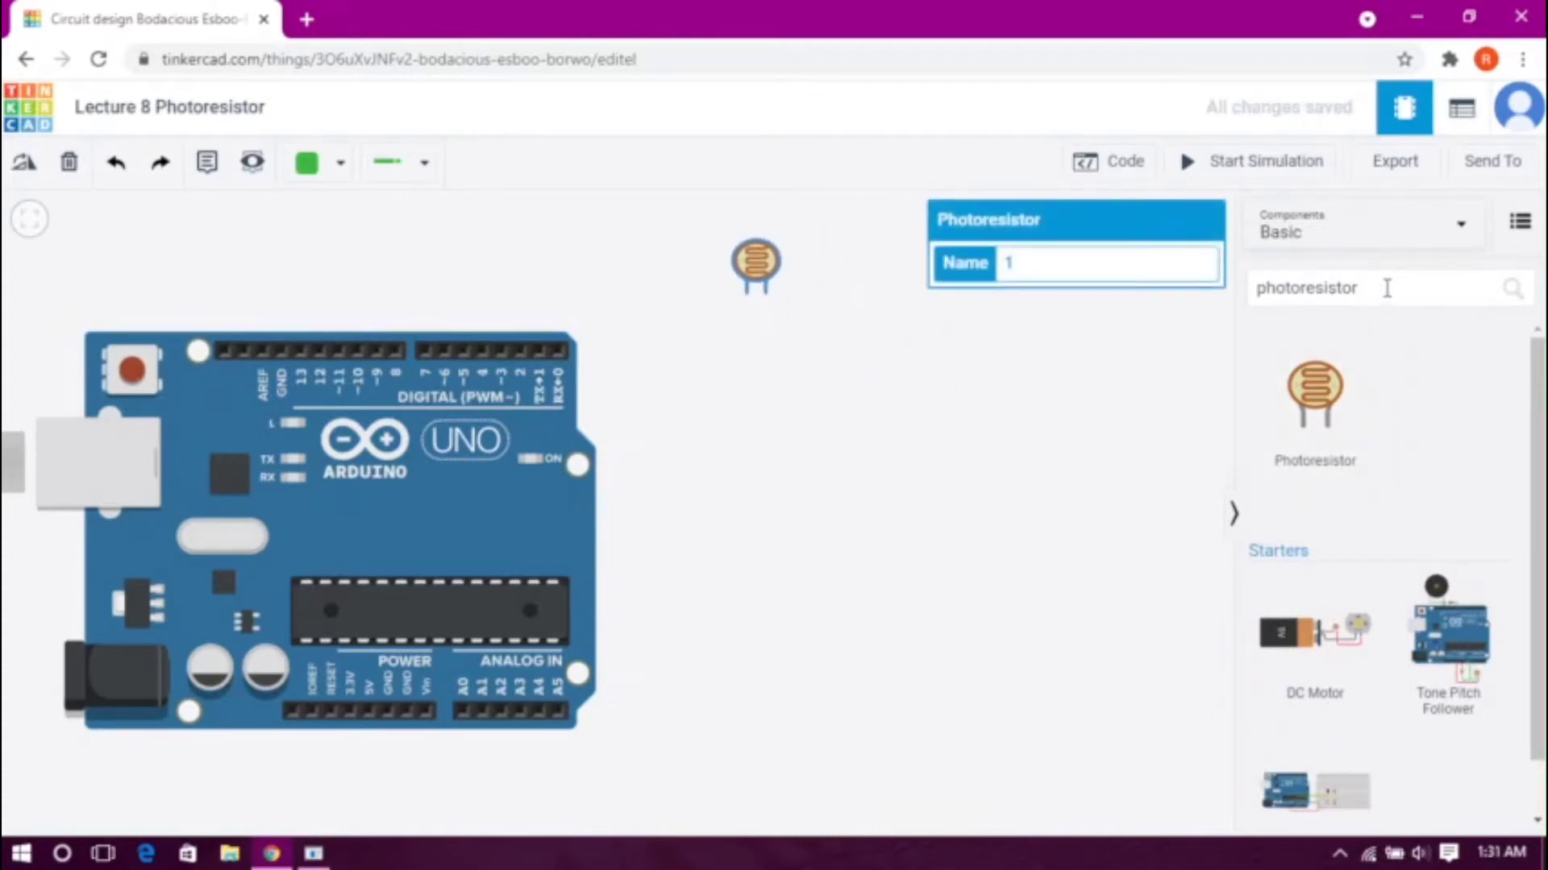
Step: Clear the component search and place a resistor just below the photoresistor
{"action": "left_click", "coordinate": [1387, 288]}
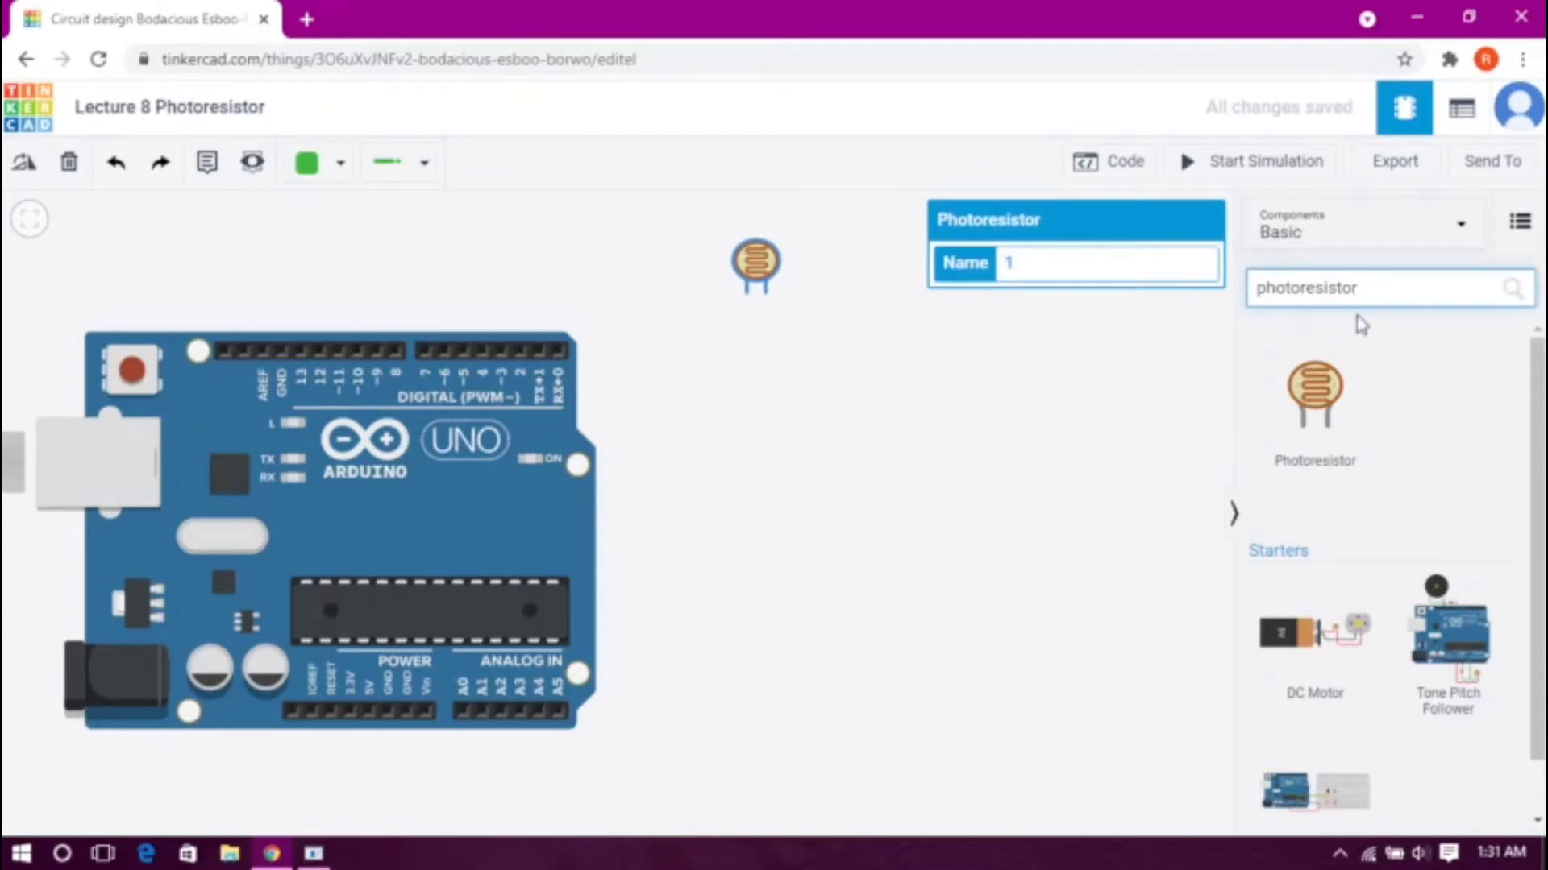
{"action": "key", "text": "BackSpace"}
{"action": "key", "text": "BackSpace"}
{"action": "key", "text": "BackSpace"}
{"action": "key", "text": "BackSpace"}
{"action": "key", "text": "BackSpace"}
{"action": "key", "text": "BackSpace"}
{"action": "key", "text": "BackSpace"}
{"action": "key", "text": "BackSpace"}
{"action": "key", "text": "BackSpace"}
{"action": "key", "text": "BackSpace"}
{"action": "key", "text": "BackSpace"}
{"action": "key", "text": "BackSpace"}
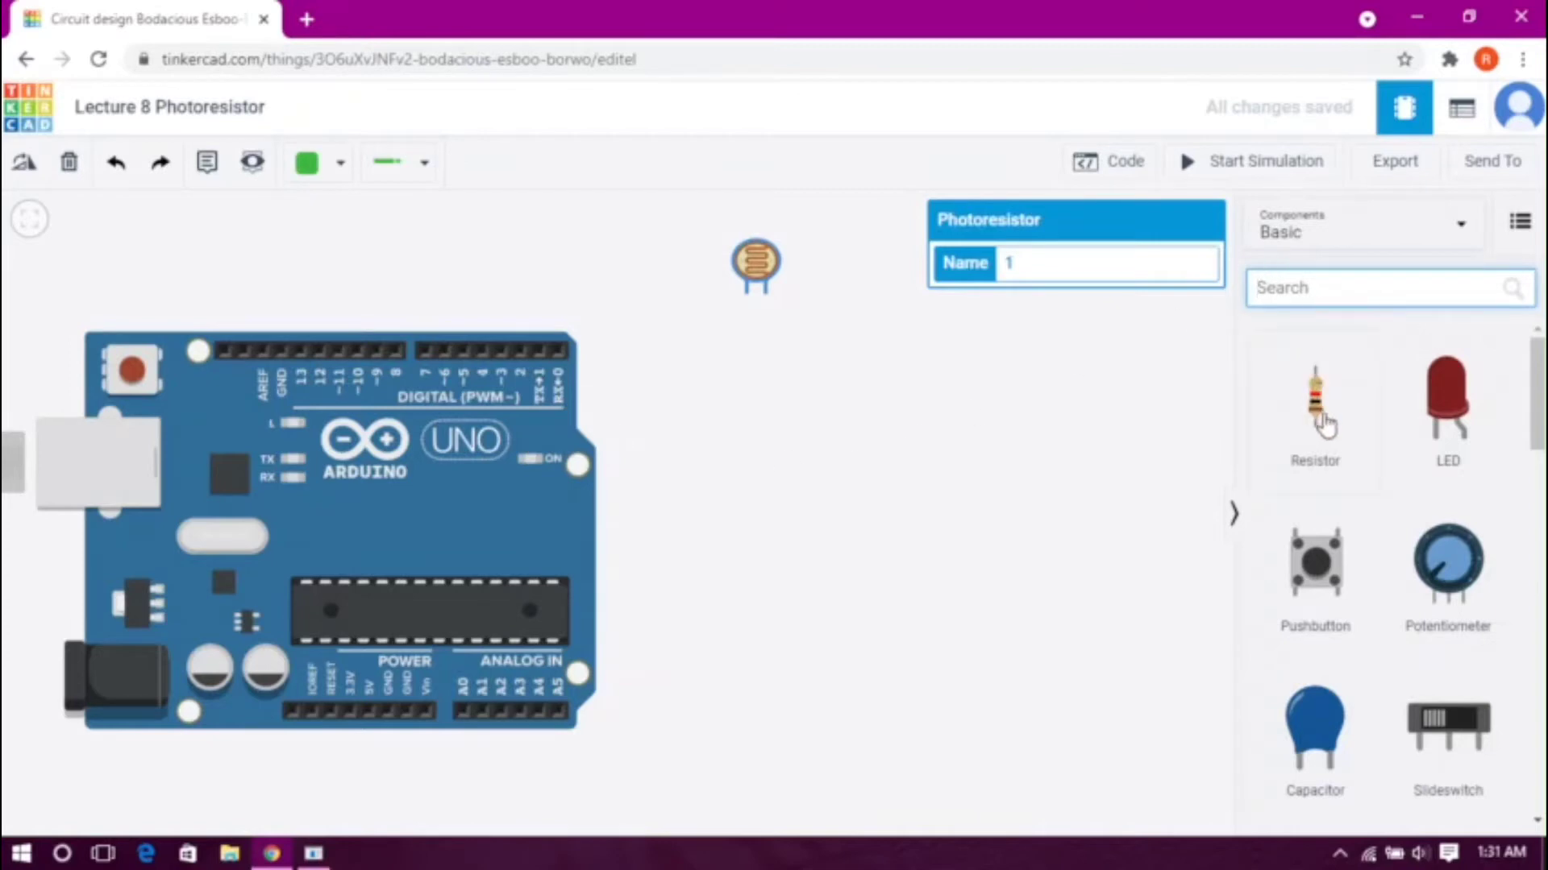
{"action": "left_click_drag", "start_coordinate": [1322, 421], "coordinate": [762, 334]}
Step: Search for a breadboard, place a Breadboard Small, and arrange it and the Arduino Uno side by side without overlap
{"action": "left_click", "coordinate": [1309, 292]}
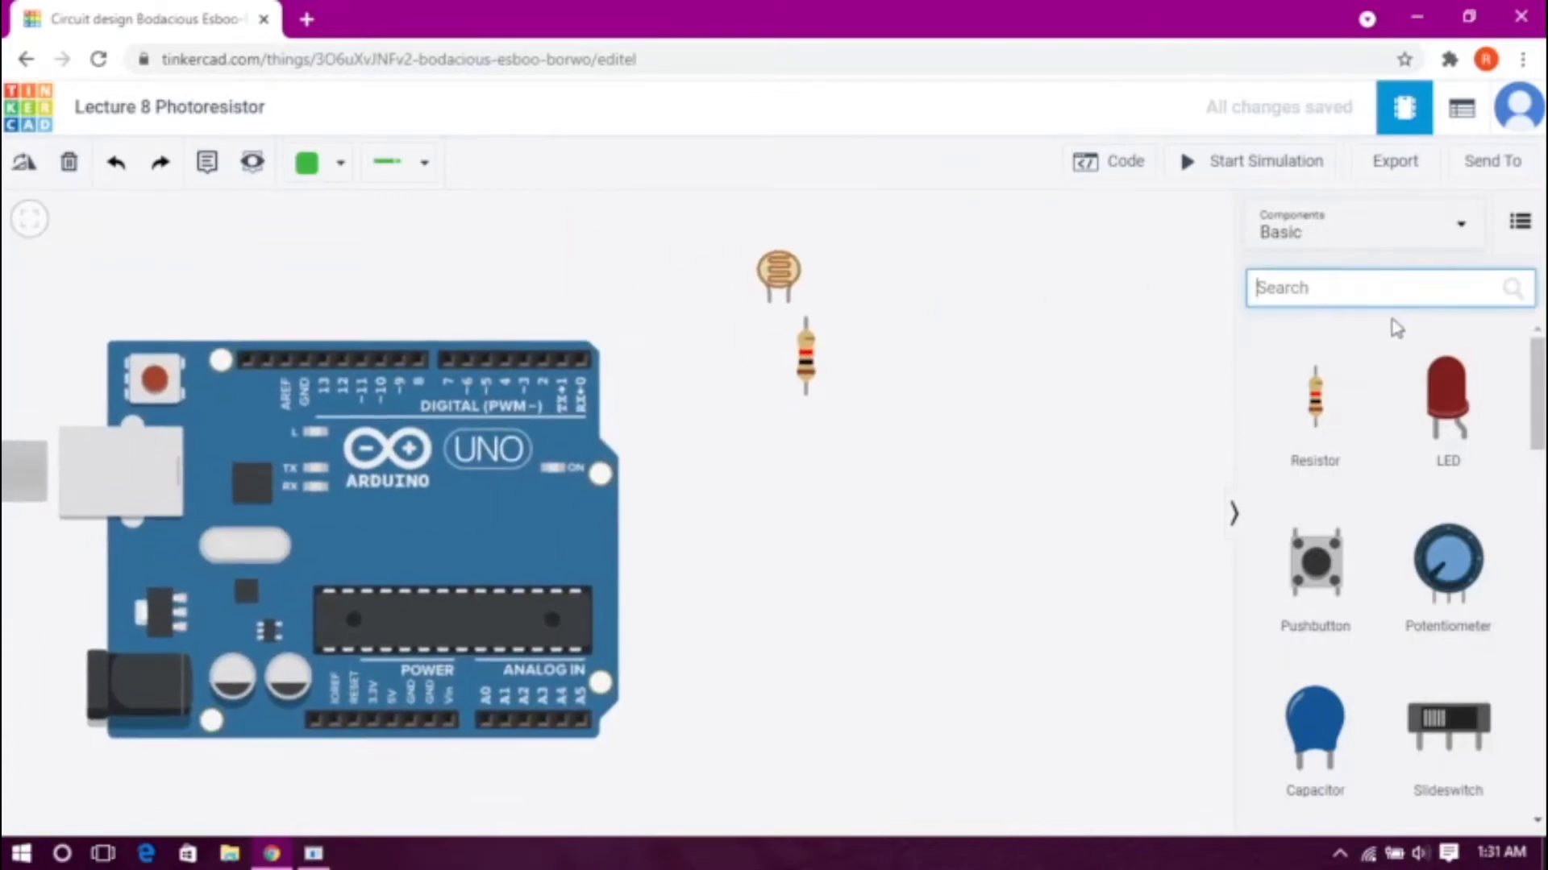
{"action": "type", "text": "breadbo"}
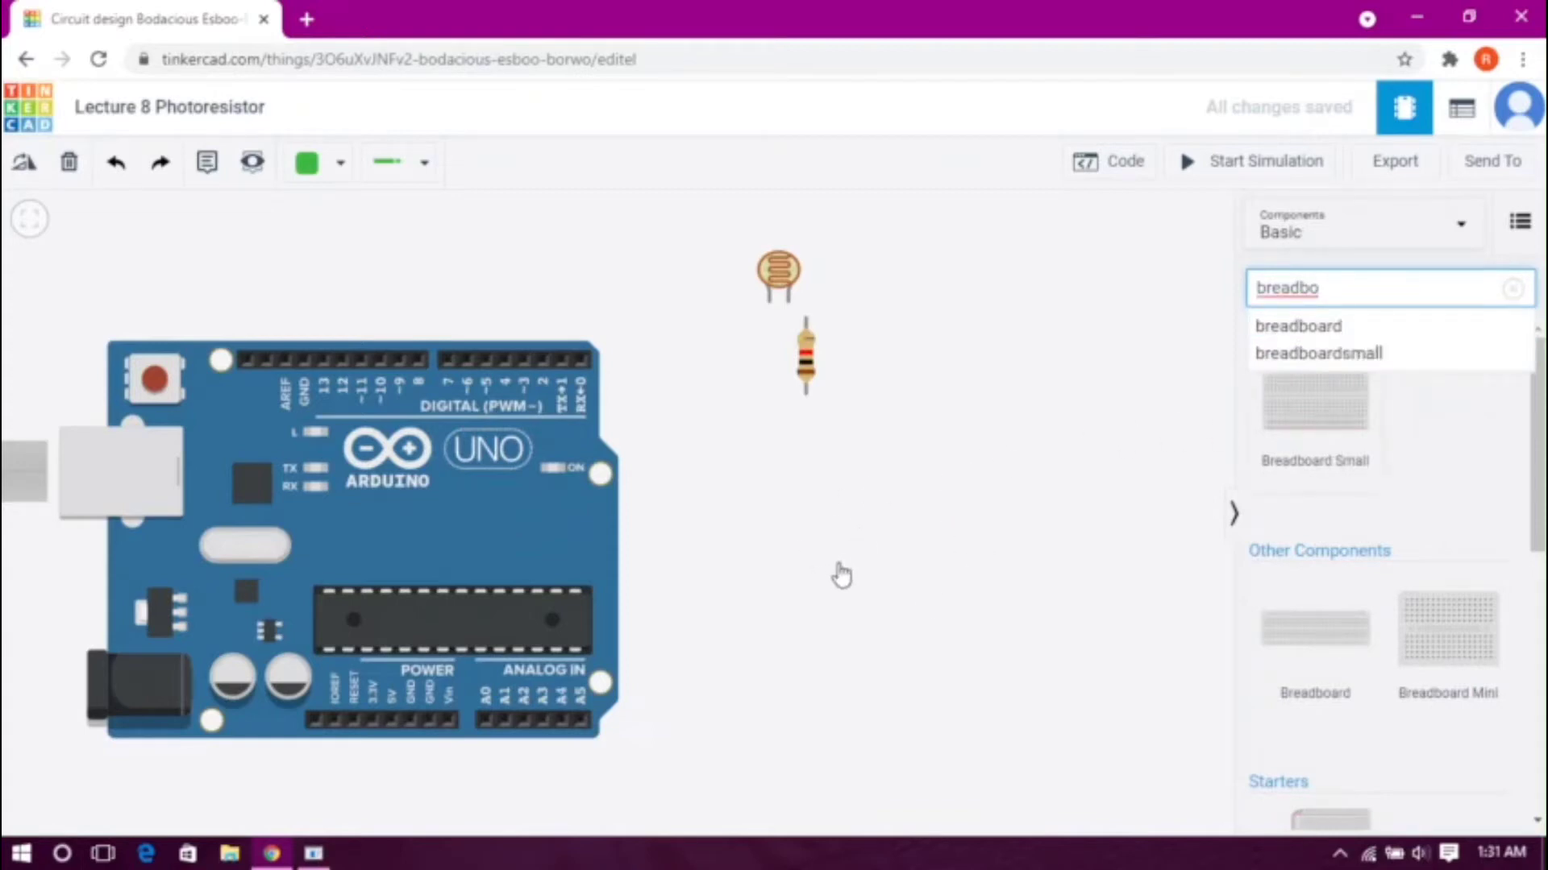
{"action": "left_click", "coordinate": [775, 528]}
{"action": "scroll", "coordinate": [877, 458], "scroll_direction": "down", "scroll_amount": 2}
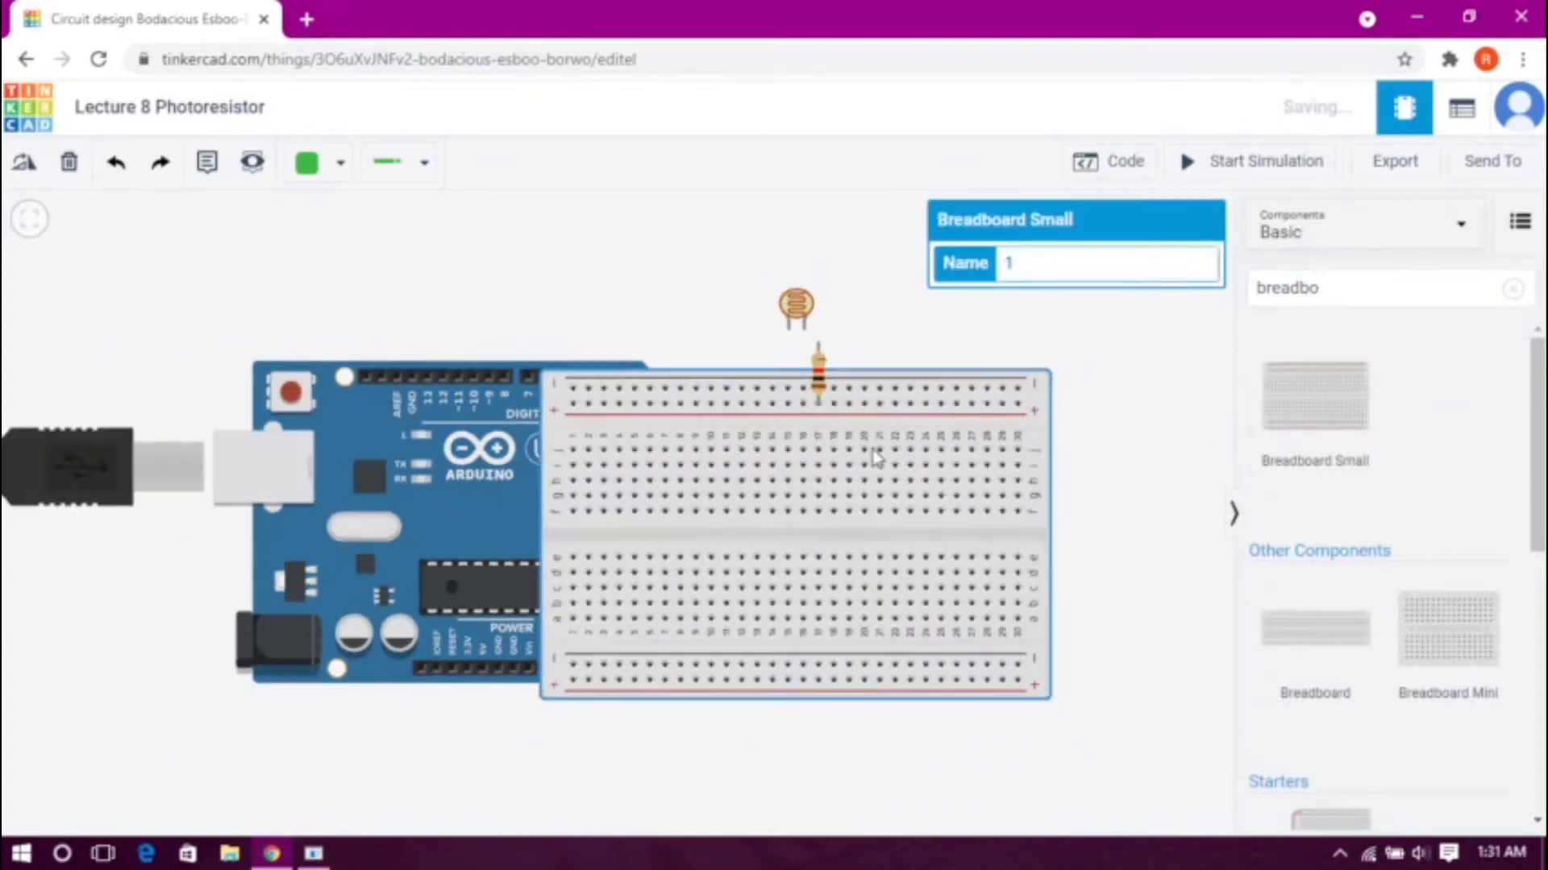
{"action": "left_click_drag", "start_coordinate": [729, 538], "coordinate": [887, 520]}
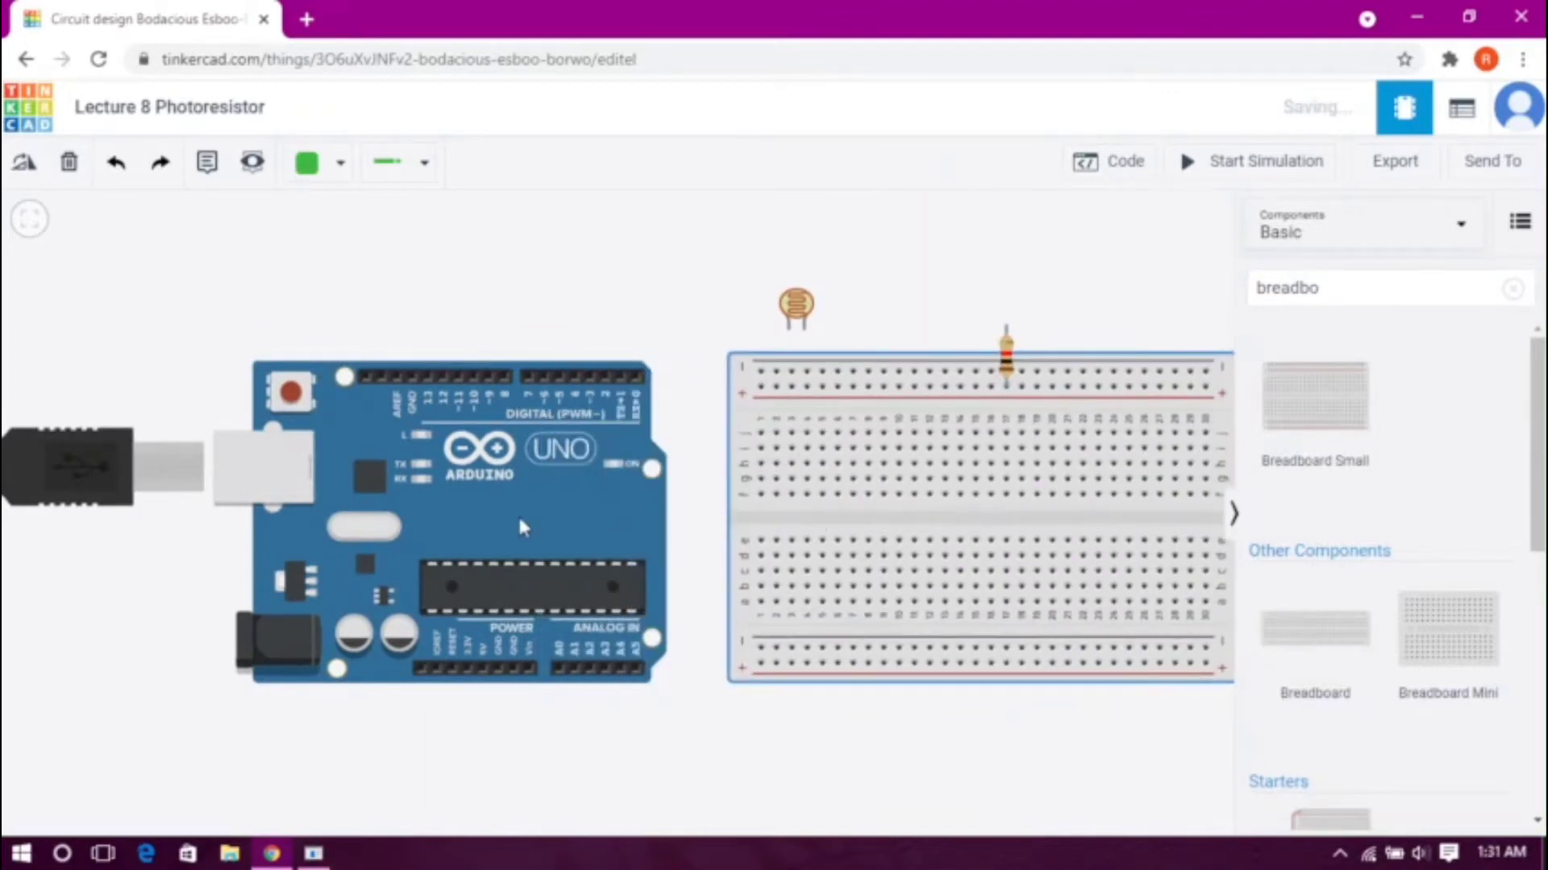
{"action": "left_click_drag", "start_coordinate": [517, 515], "coordinate": [388, 480]}
{"action": "left_click_drag", "start_coordinate": [718, 543], "coordinate": [711, 548]}
{"action": "left_click_drag", "start_coordinate": [806, 530], "coordinate": [669, 516]}
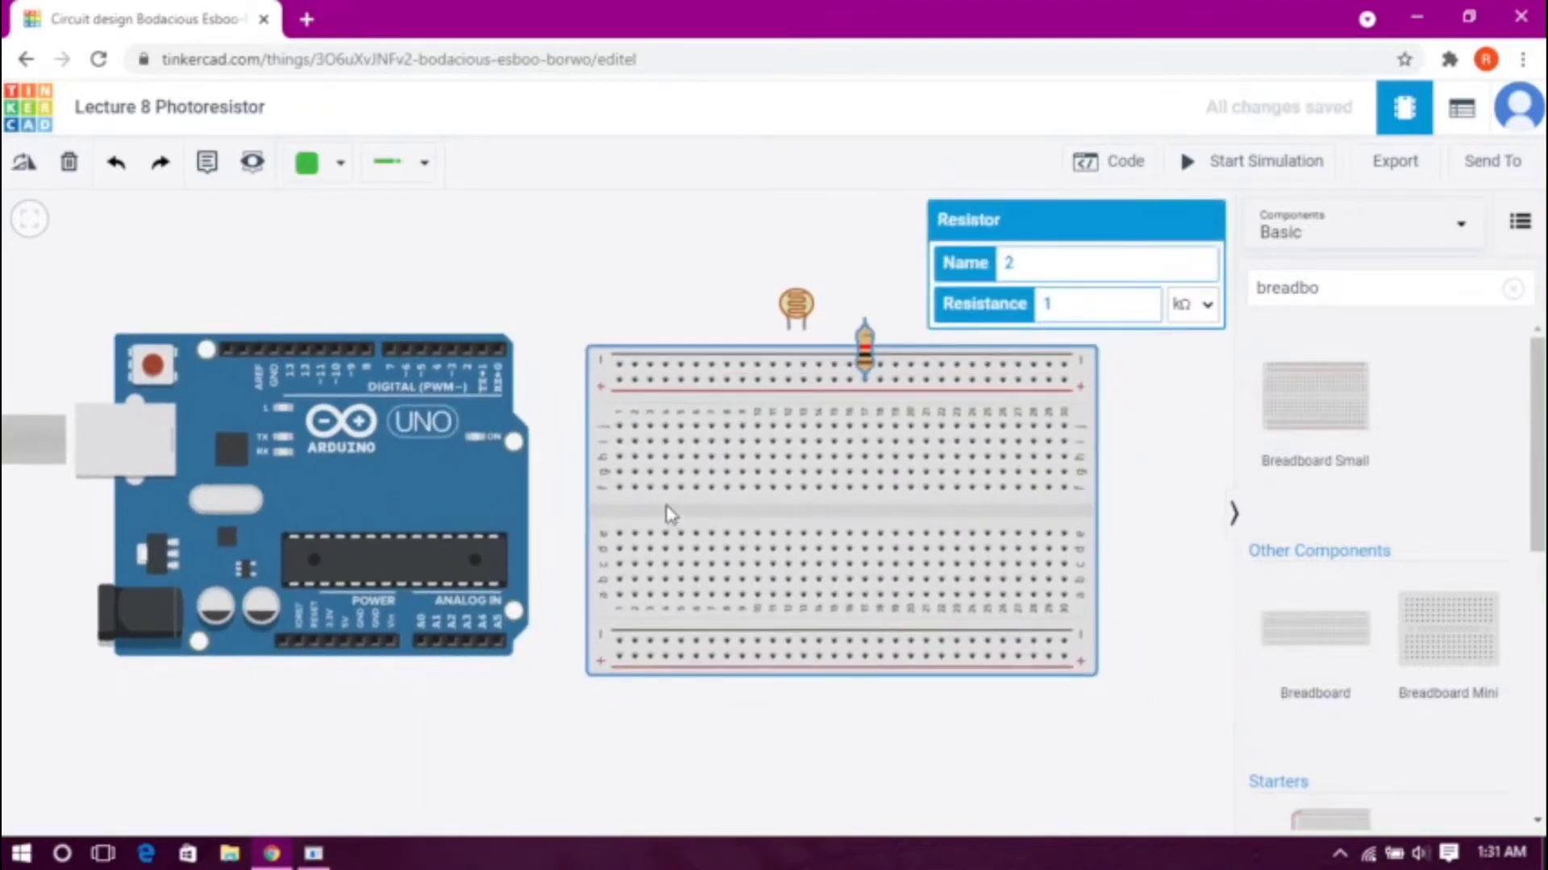
Step: Move the resistor off the breadboard into the free space above it and rotate it to horizontal
{"action": "left_click", "coordinate": [908, 328]}
{"action": "left_click_drag", "start_coordinate": [863, 357], "coordinate": [644, 278]}
{"action": "left_click", "coordinate": [22, 163]}
{"action": "left_click", "coordinate": [21, 163]}
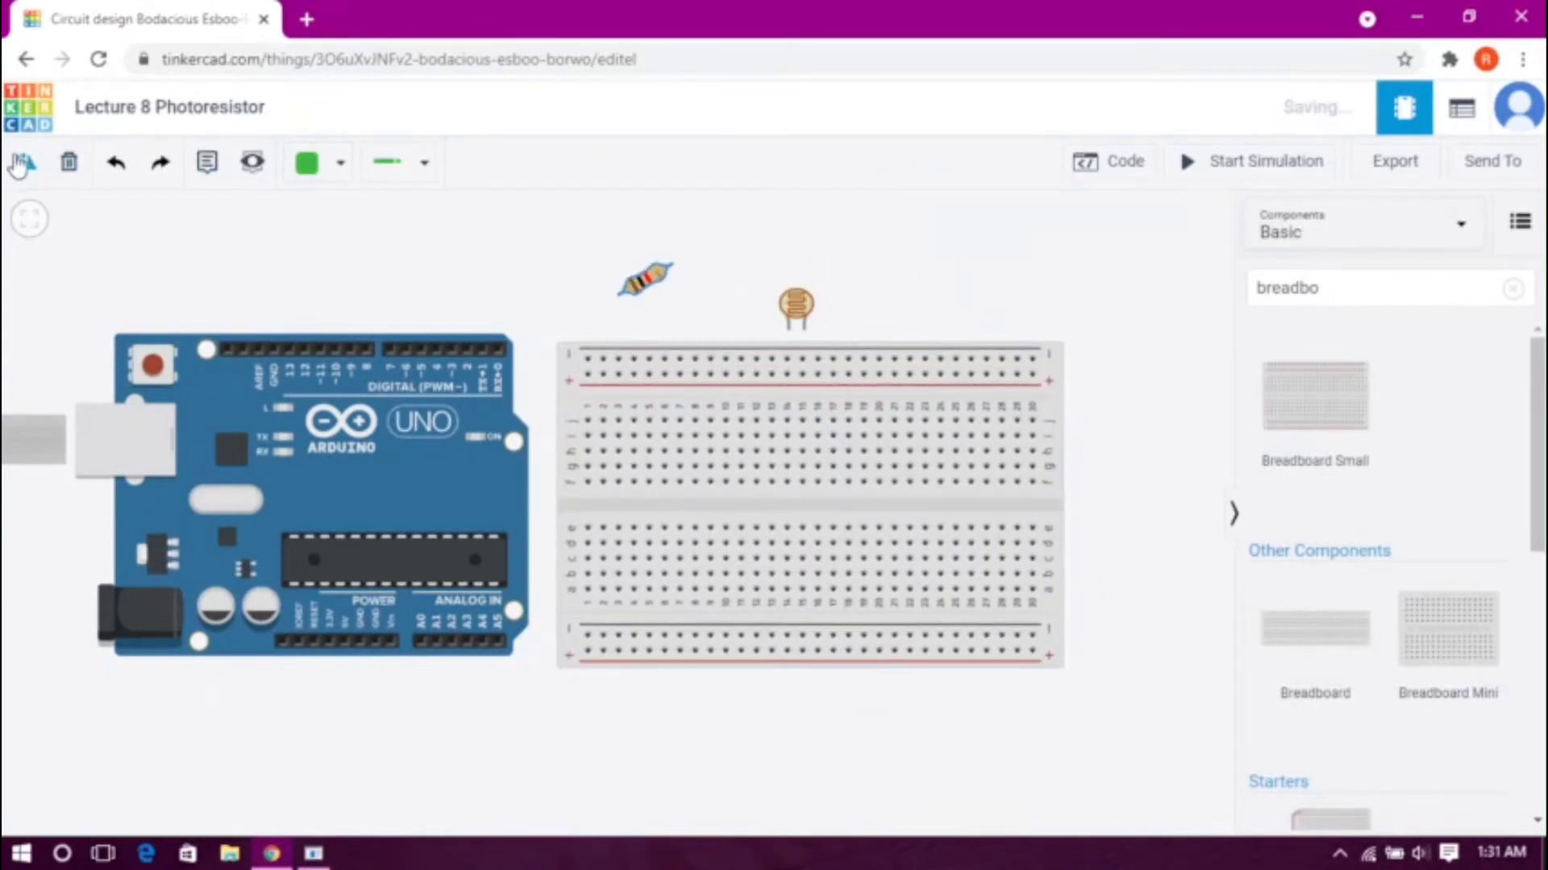
{"action": "left_click", "coordinate": [22, 164]}
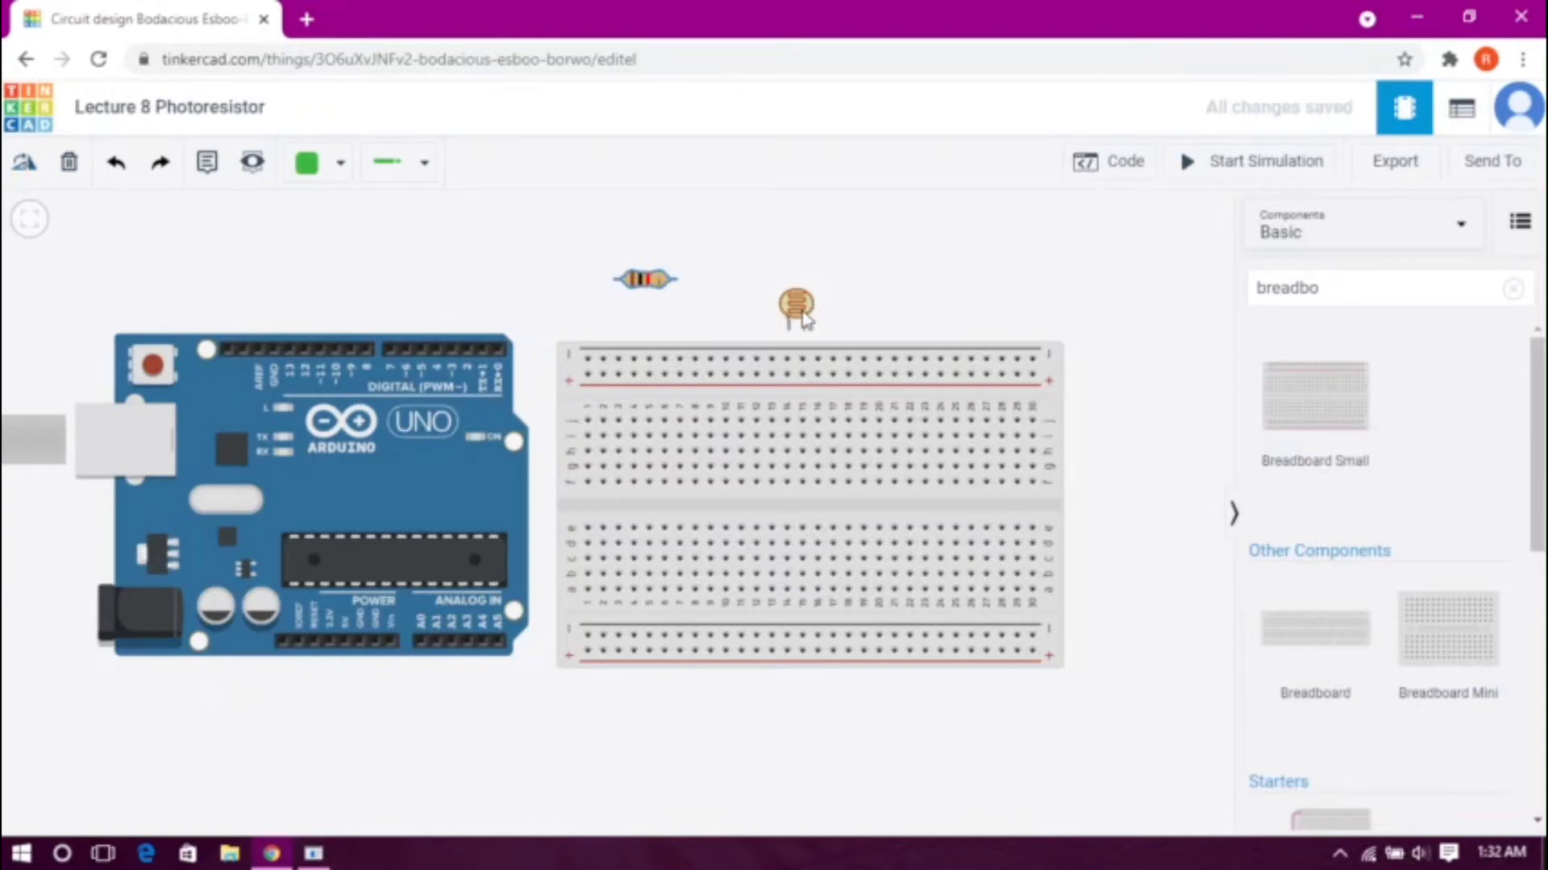
Step: Plug the photoresistor's legs into columns 14 and 15 of the breadboard's upper half
{"action": "left_click_drag", "start_coordinate": [796, 311], "coordinate": [806, 421]}
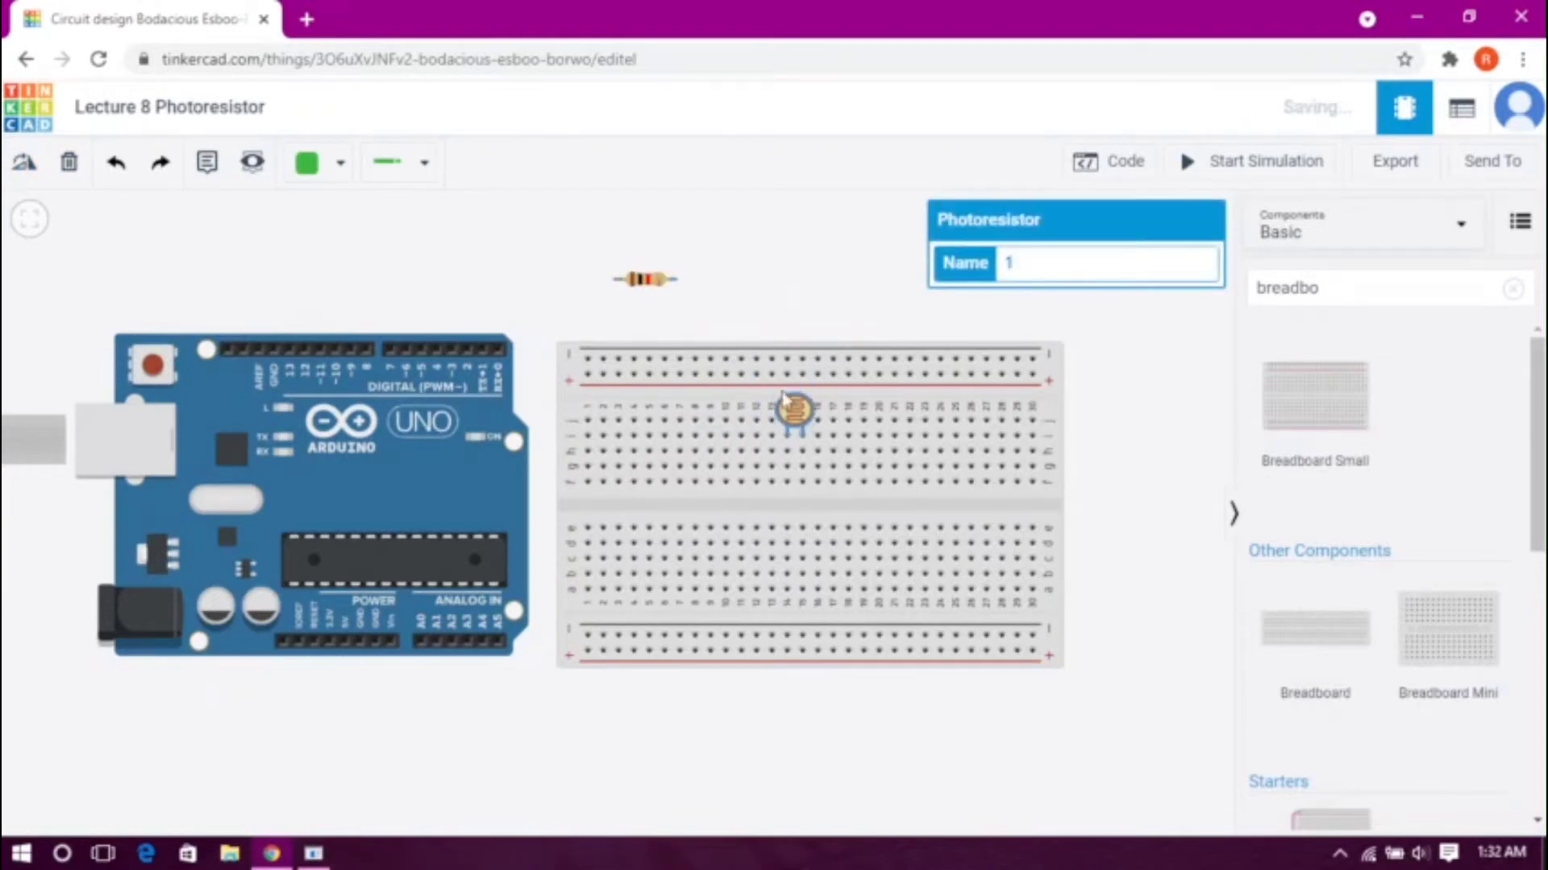
{"action": "left_click", "coordinate": [735, 303]}
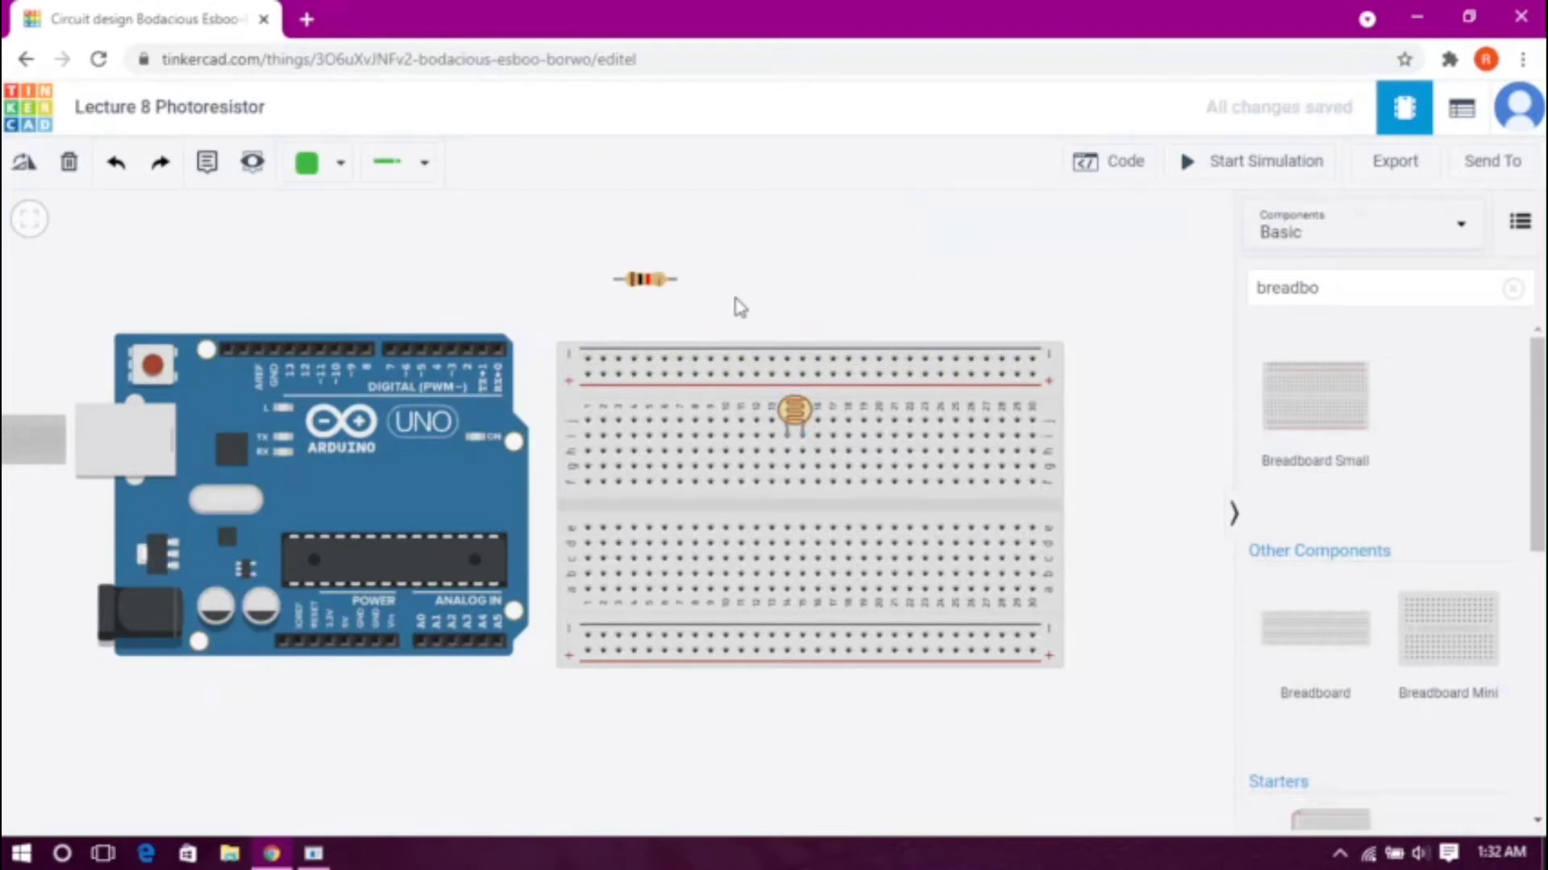
Step: Plug the resistor into breadboard columns 15 to 19, sharing a column with the photoresistor, and set its resistance to 10 kΩ
{"action": "left_click", "coordinate": [645, 282]}
{"action": "left_click_drag", "start_coordinate": [645, 282], "coordinate": [832, 461]}
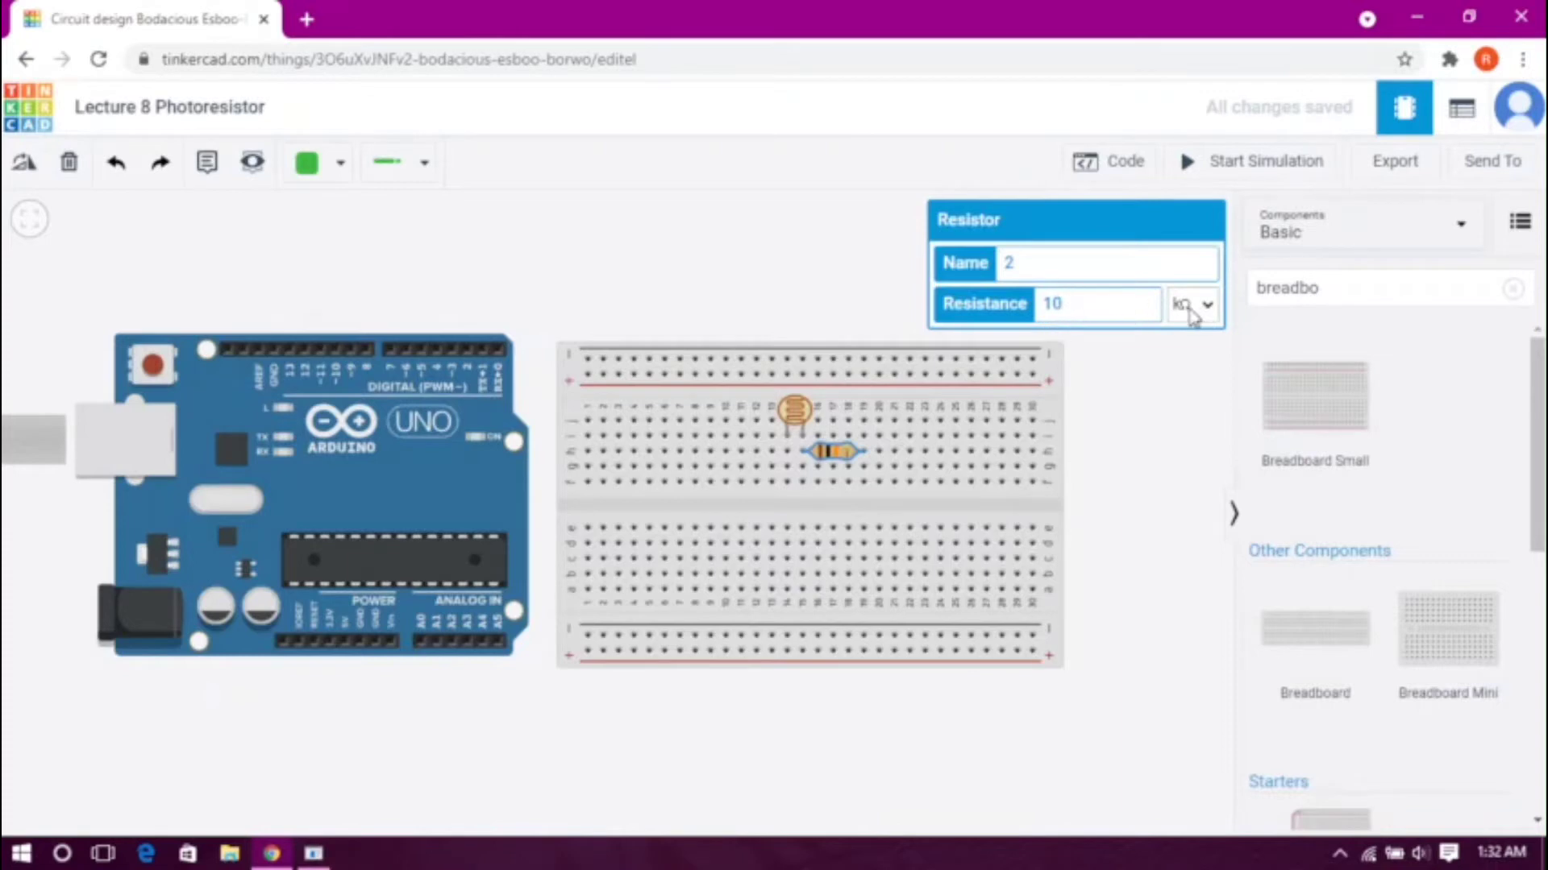
{"action": "left_click", "coordinate": [772, 306]}
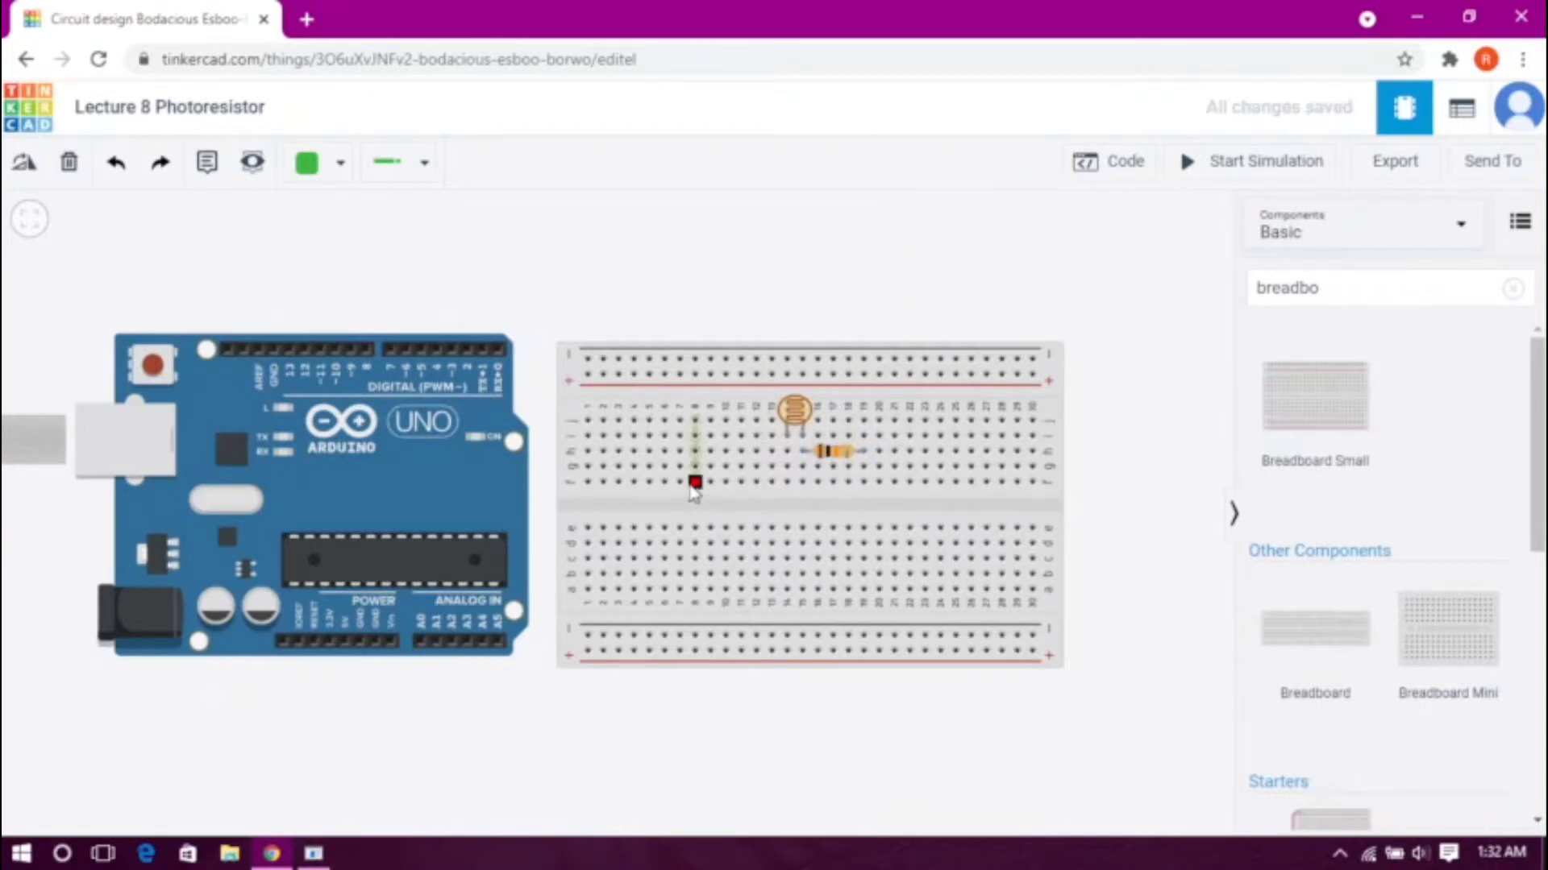
Step: Shift the Arduino Uno slightly further away from the breadboard
{"action": "left_click_drag", "start_coordinate": [435, 502], "coordinate": [418, 512]}
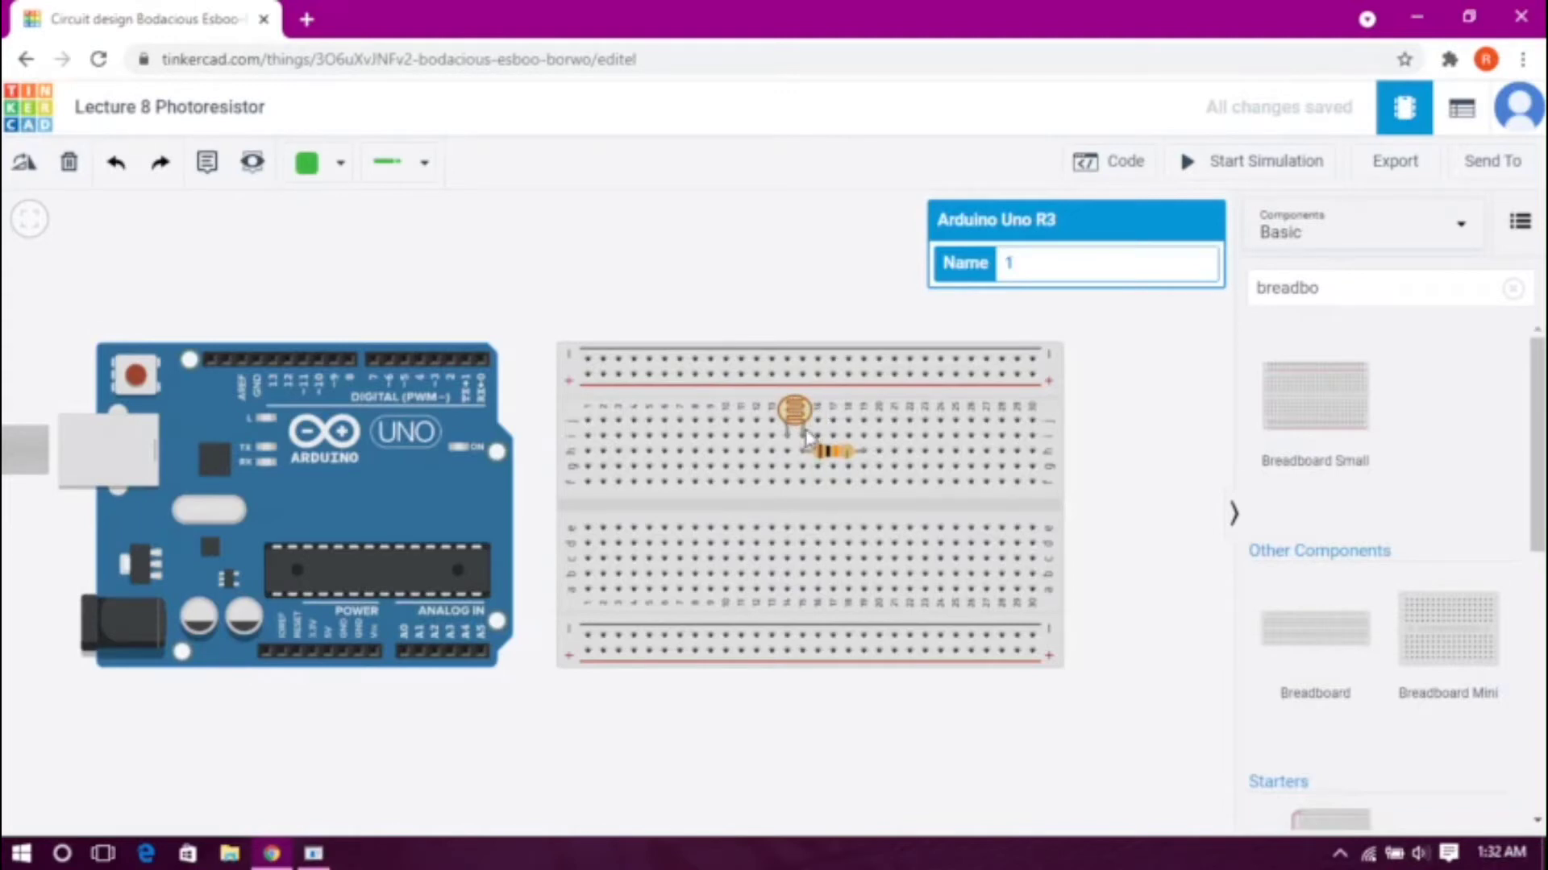
{"action": "left_click", "coordinate": [856, 332]}
{"action": "left_click", "coordinate": [794, 413]}
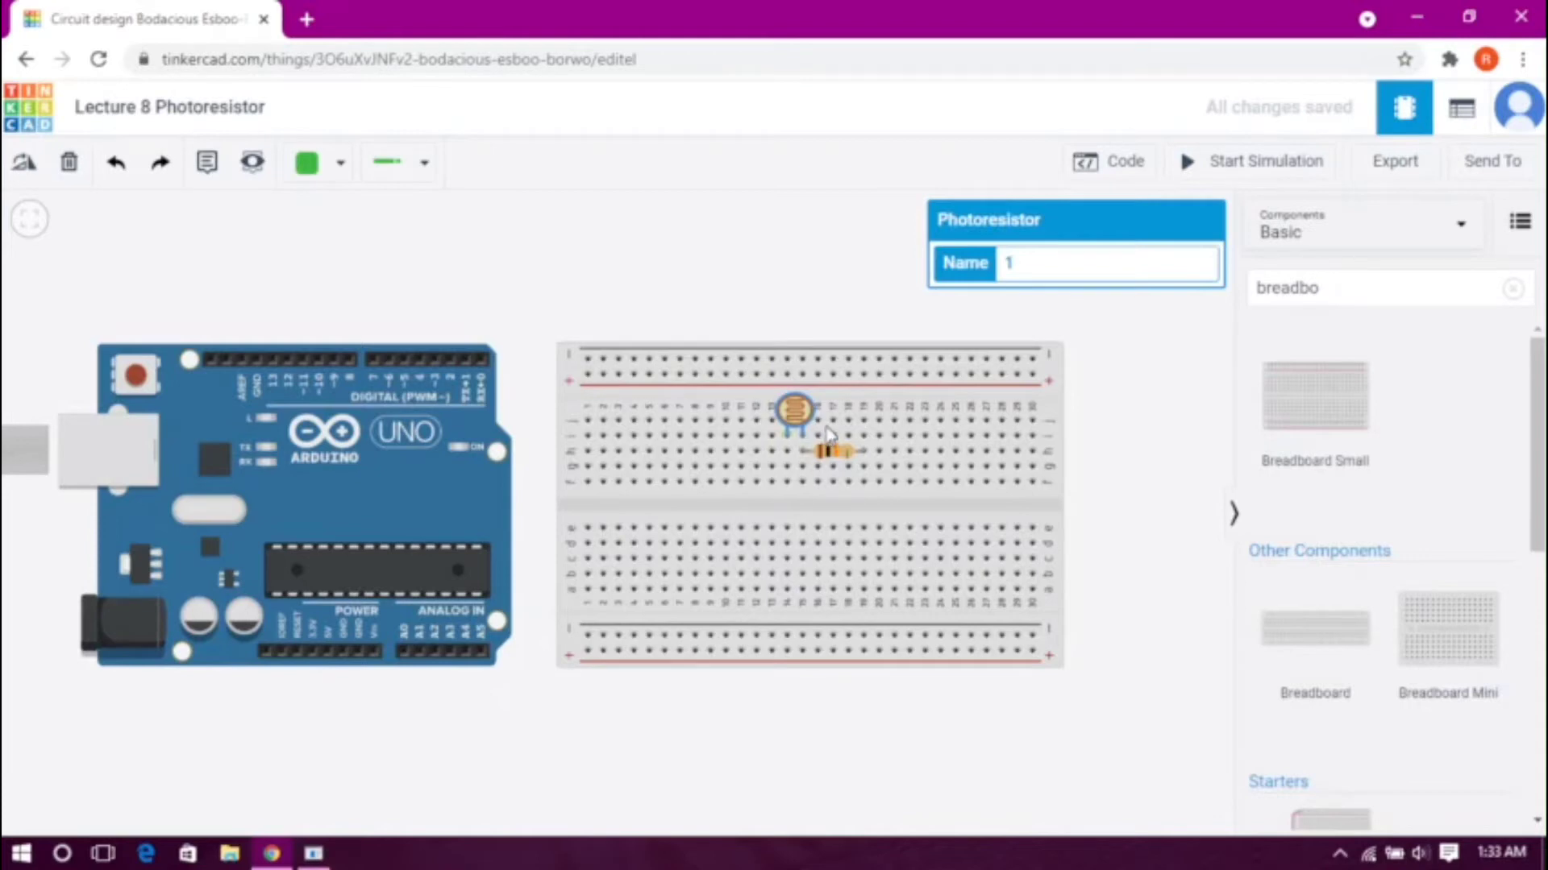
{"action": "left_click", "coordinate": [959, 308]}
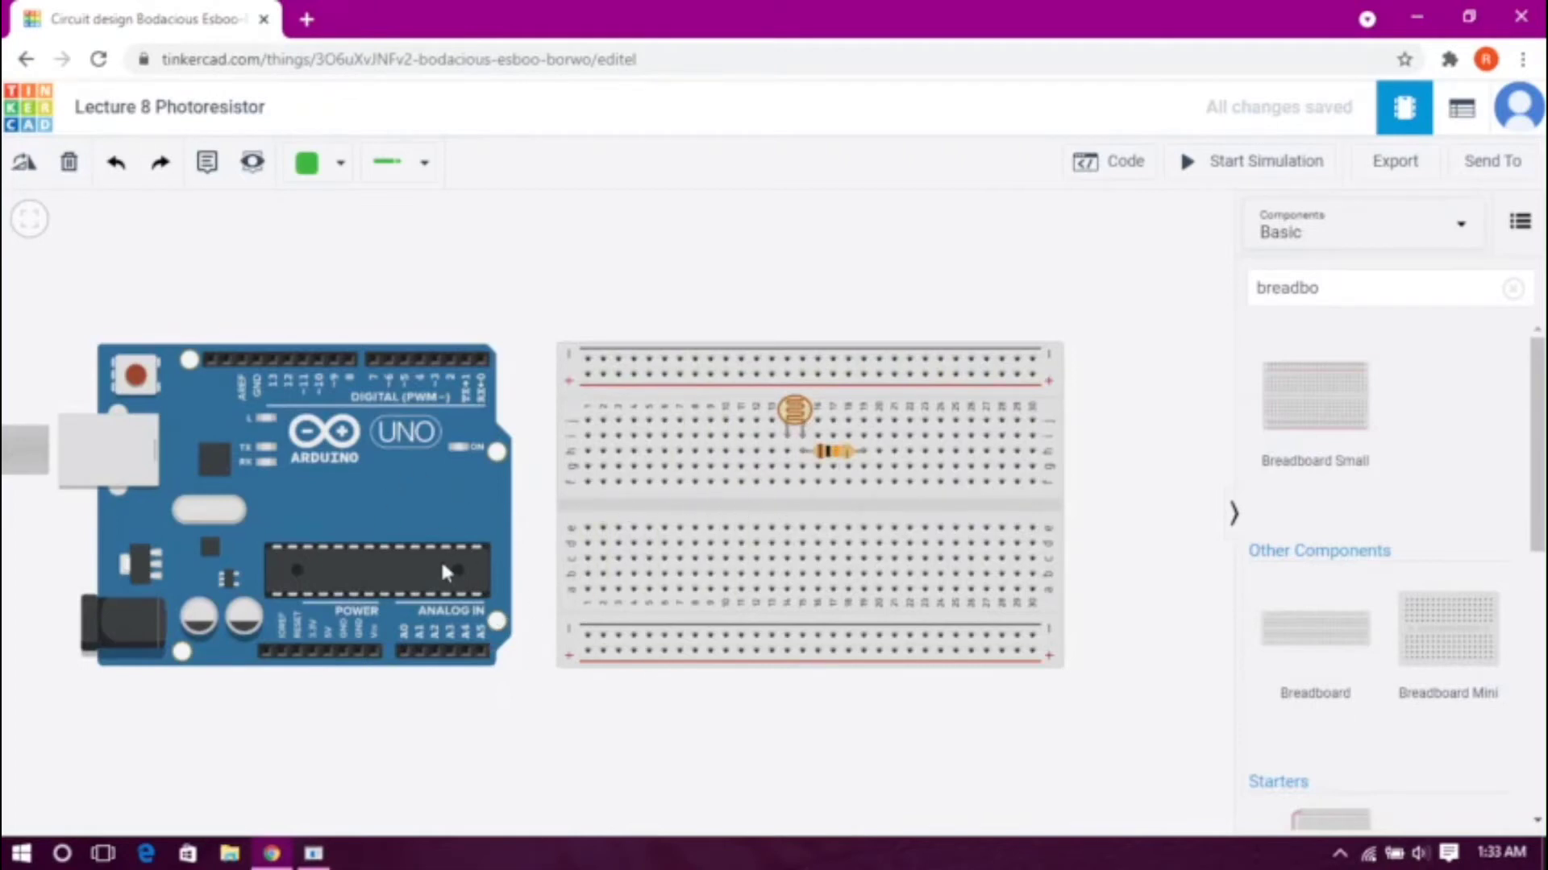
Step: Draw a red wire from the Arduino's 5V pin to the breadboard's lower positive rail, routed squarely below both boards
{"action": "left_click", "coordinate": [327, 653]}
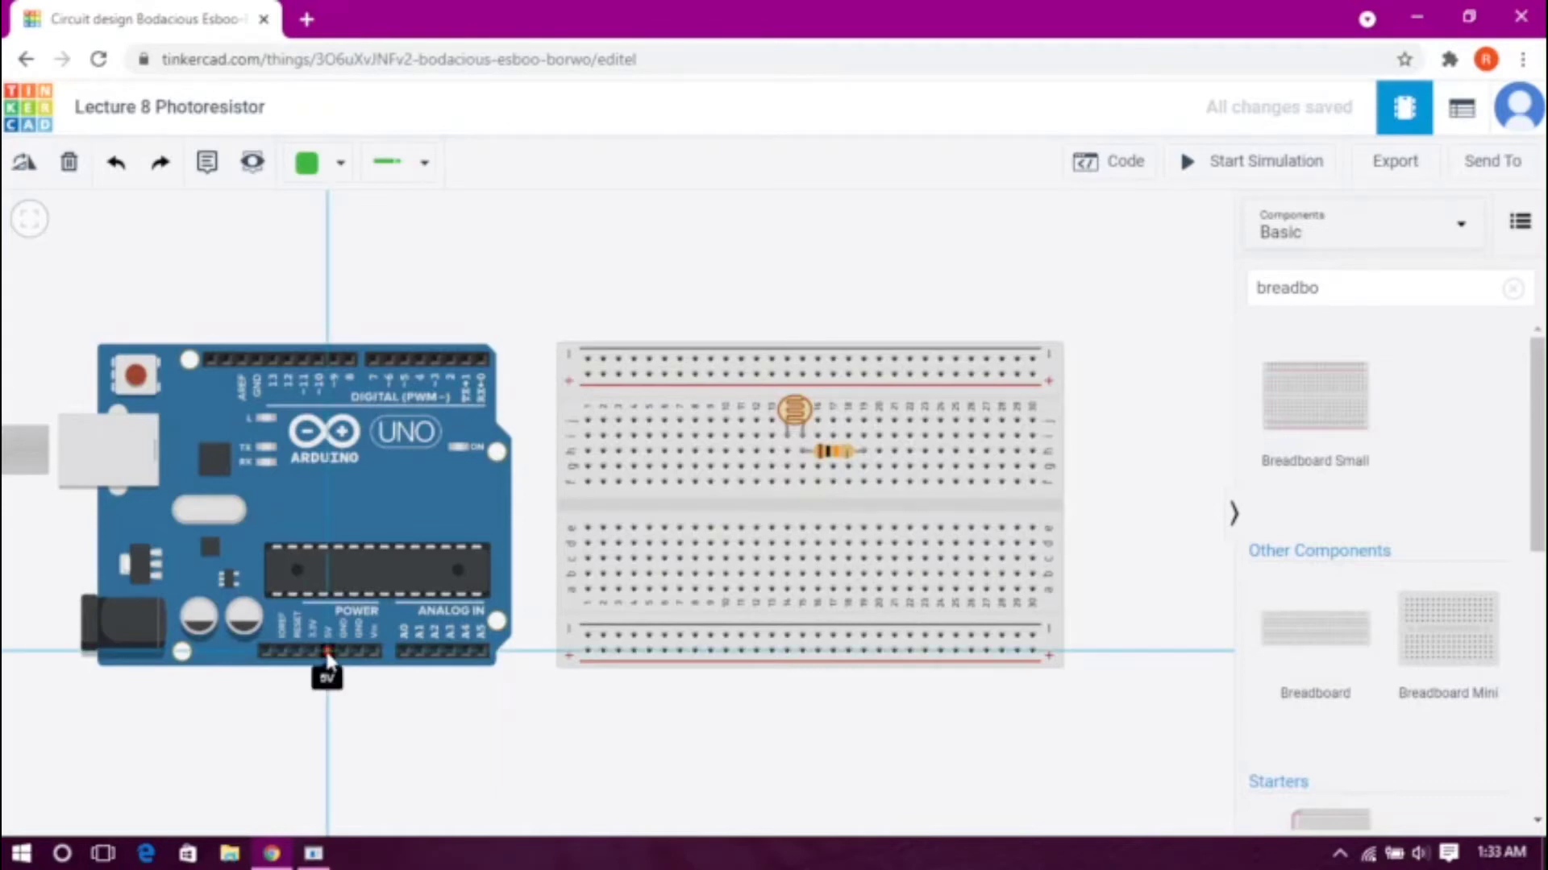
{"action": "left_click", "coordinate": [331, 162]}
{"action": "left_click", "coordinate": [367, 272]}
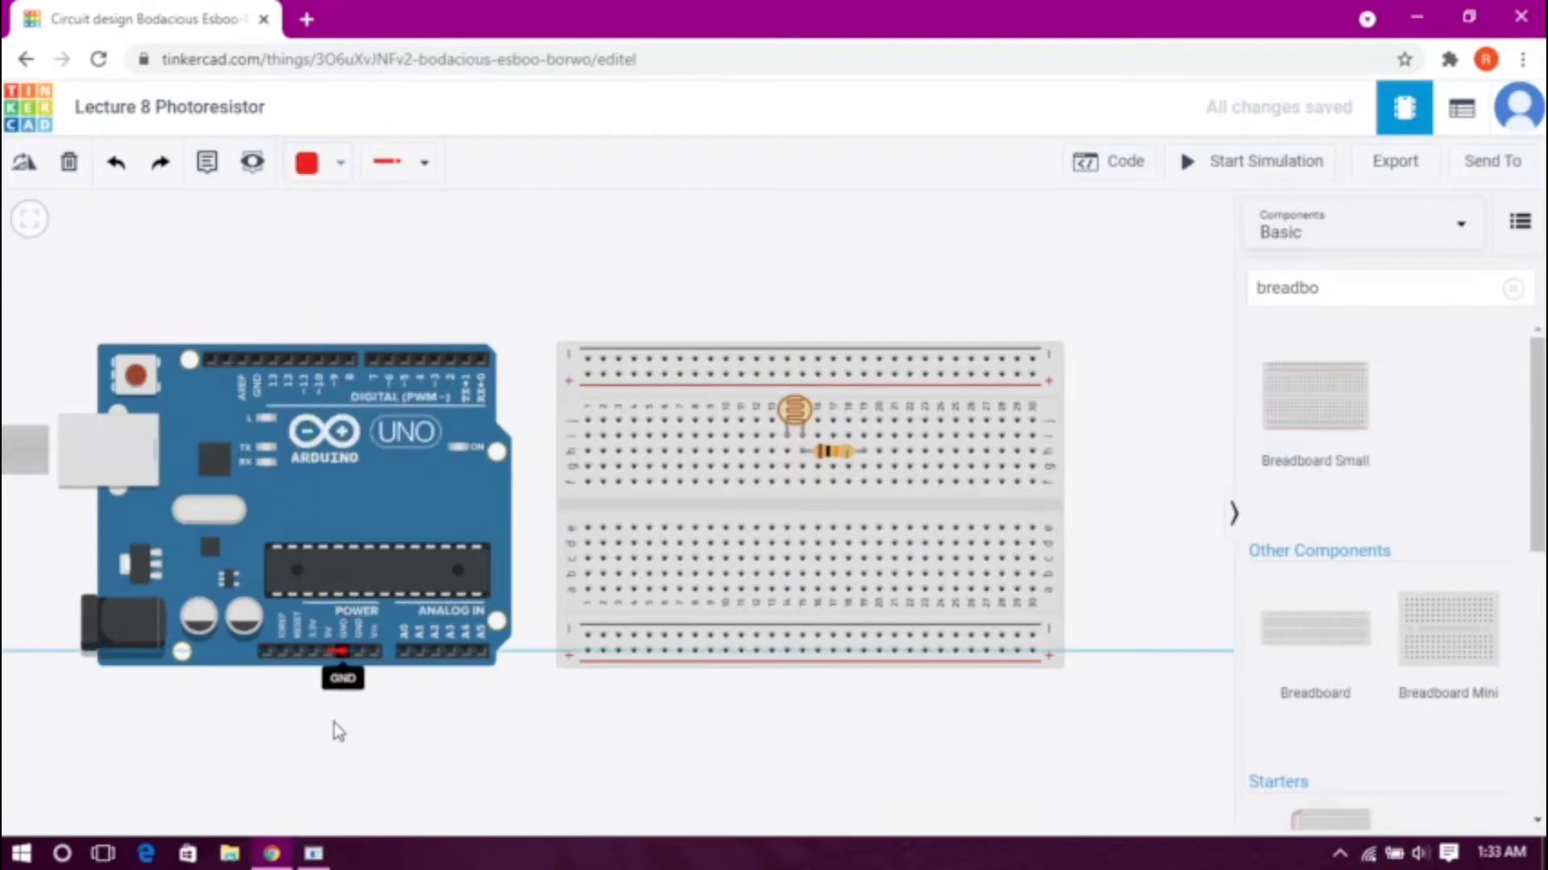
{"action": "left_click", "coordinate": [327, 767]}
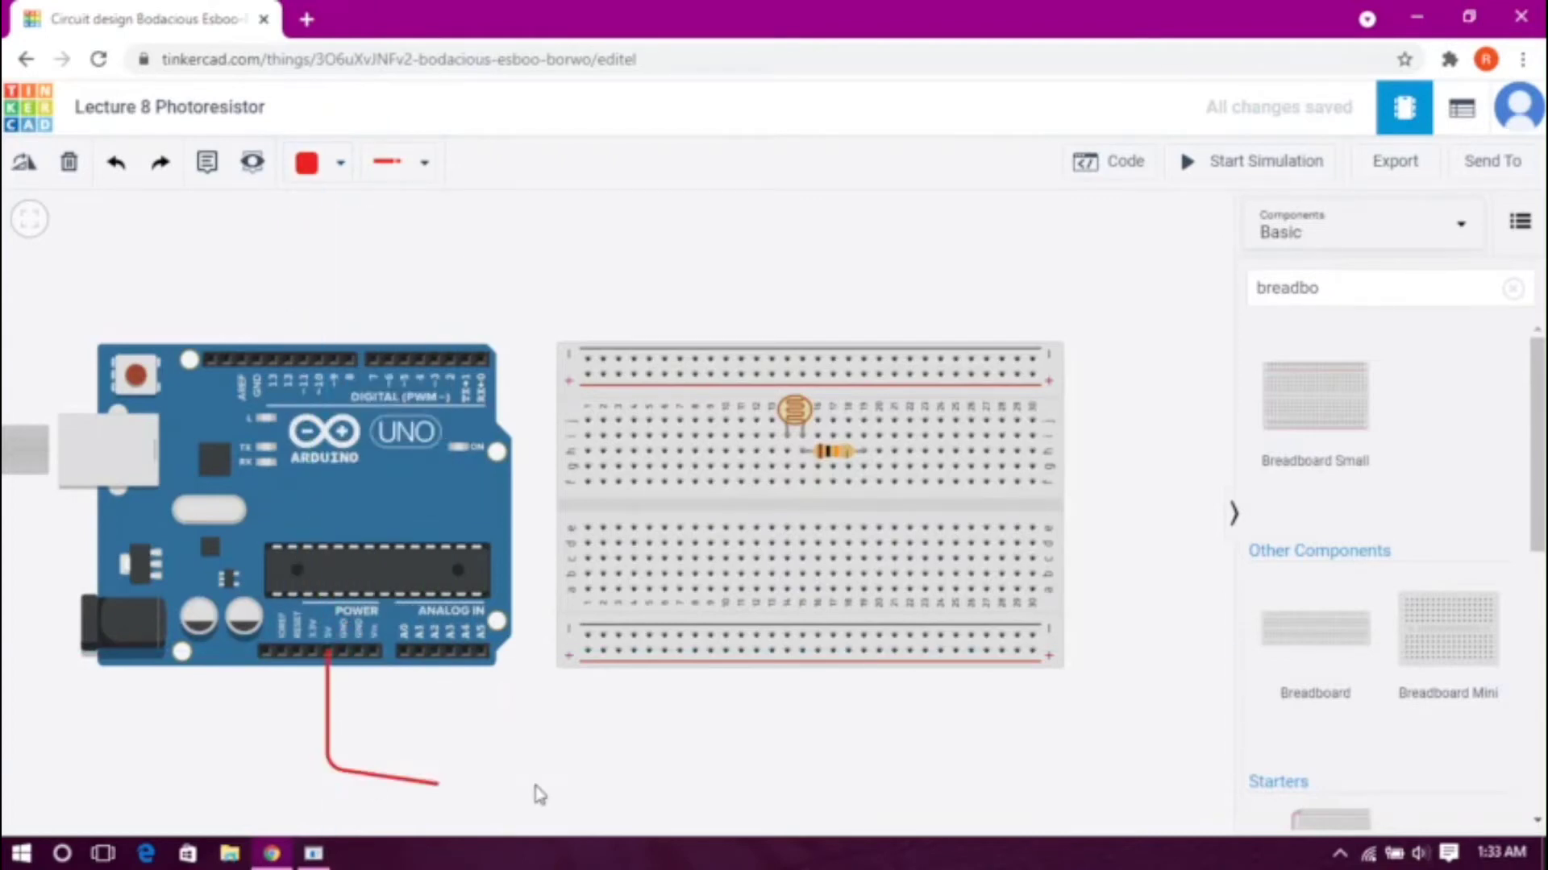
{"action": "left_click", "coordinate": [599, 766]}
{"action": "left_click", "coordinate": [600, 655]}
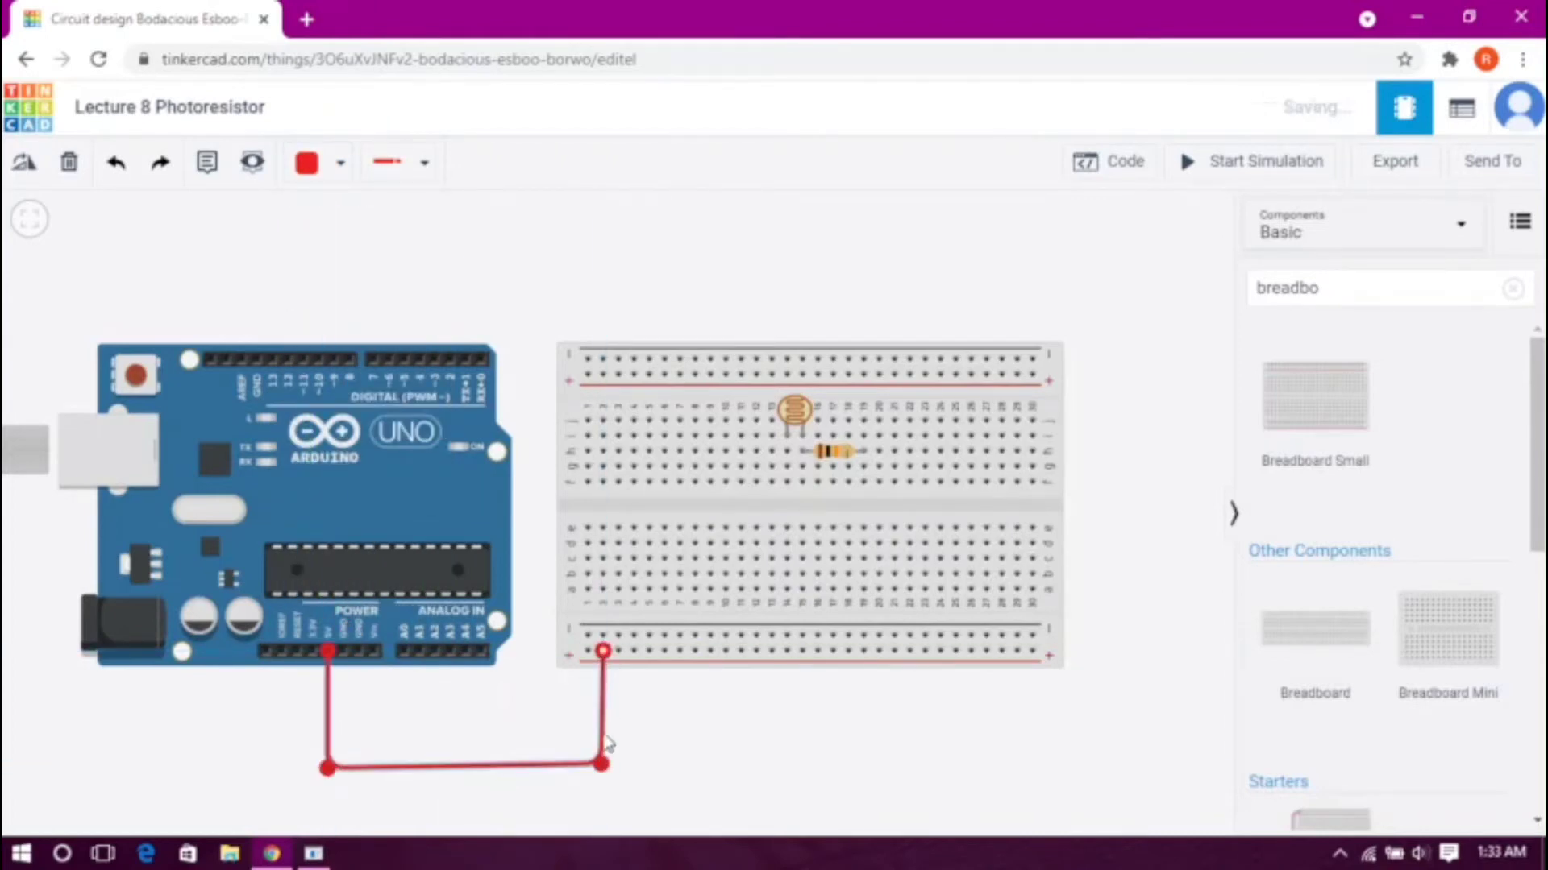
{"action": "left_click_drag", "start_coordinate": [601, 764], "coordinate": [604, 767]}
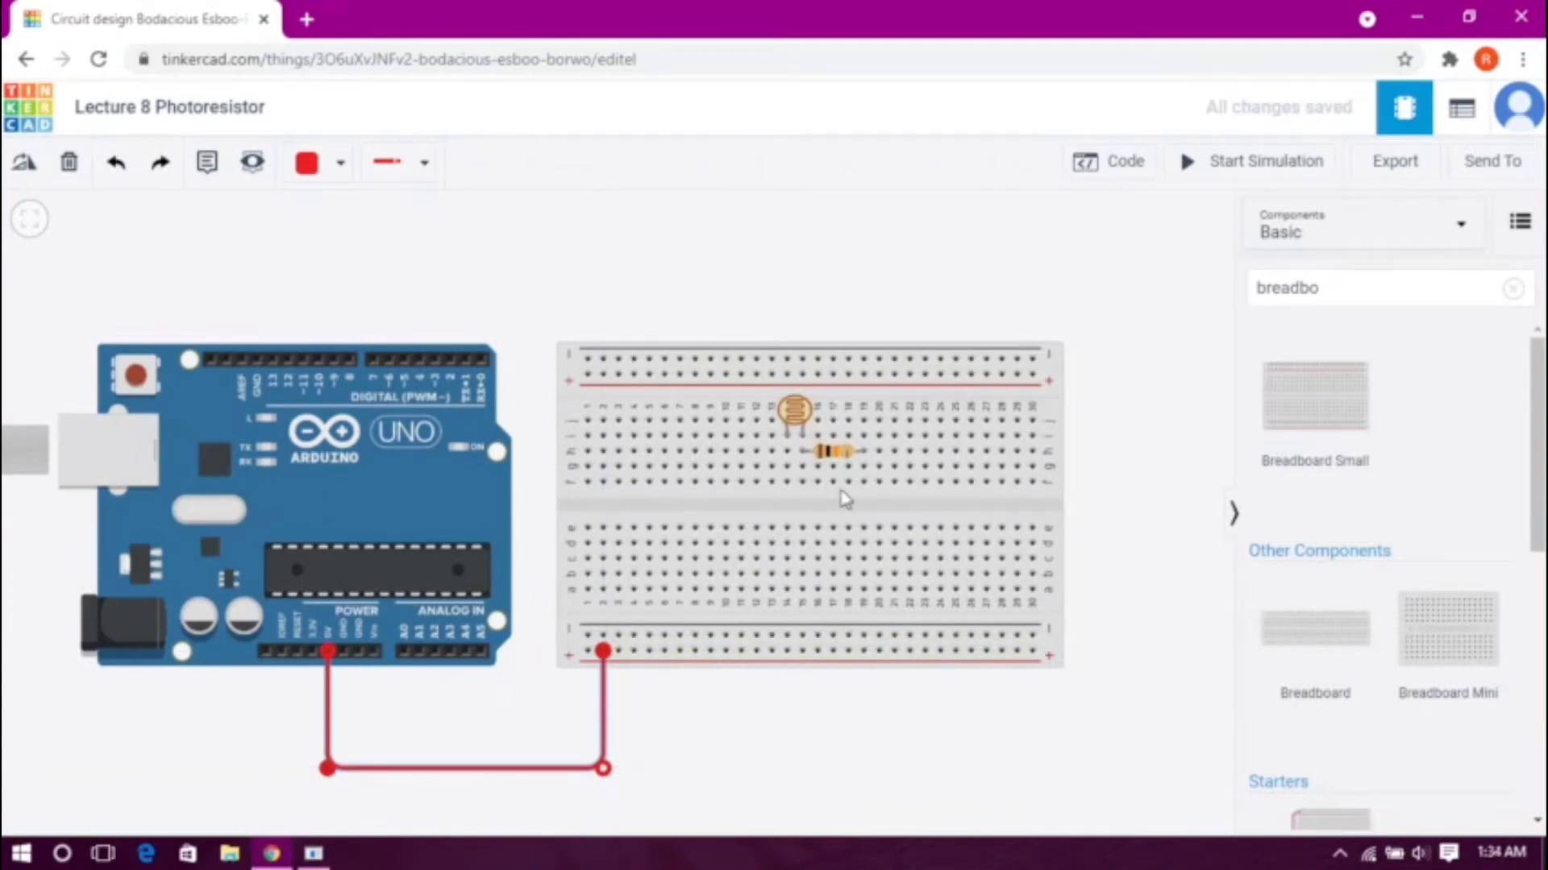
Step: Wire the lower positive rail to the resistor's free end in column 19 and set that wire's color to black
{"action": "left_click", "coordinate": [864, 651]}
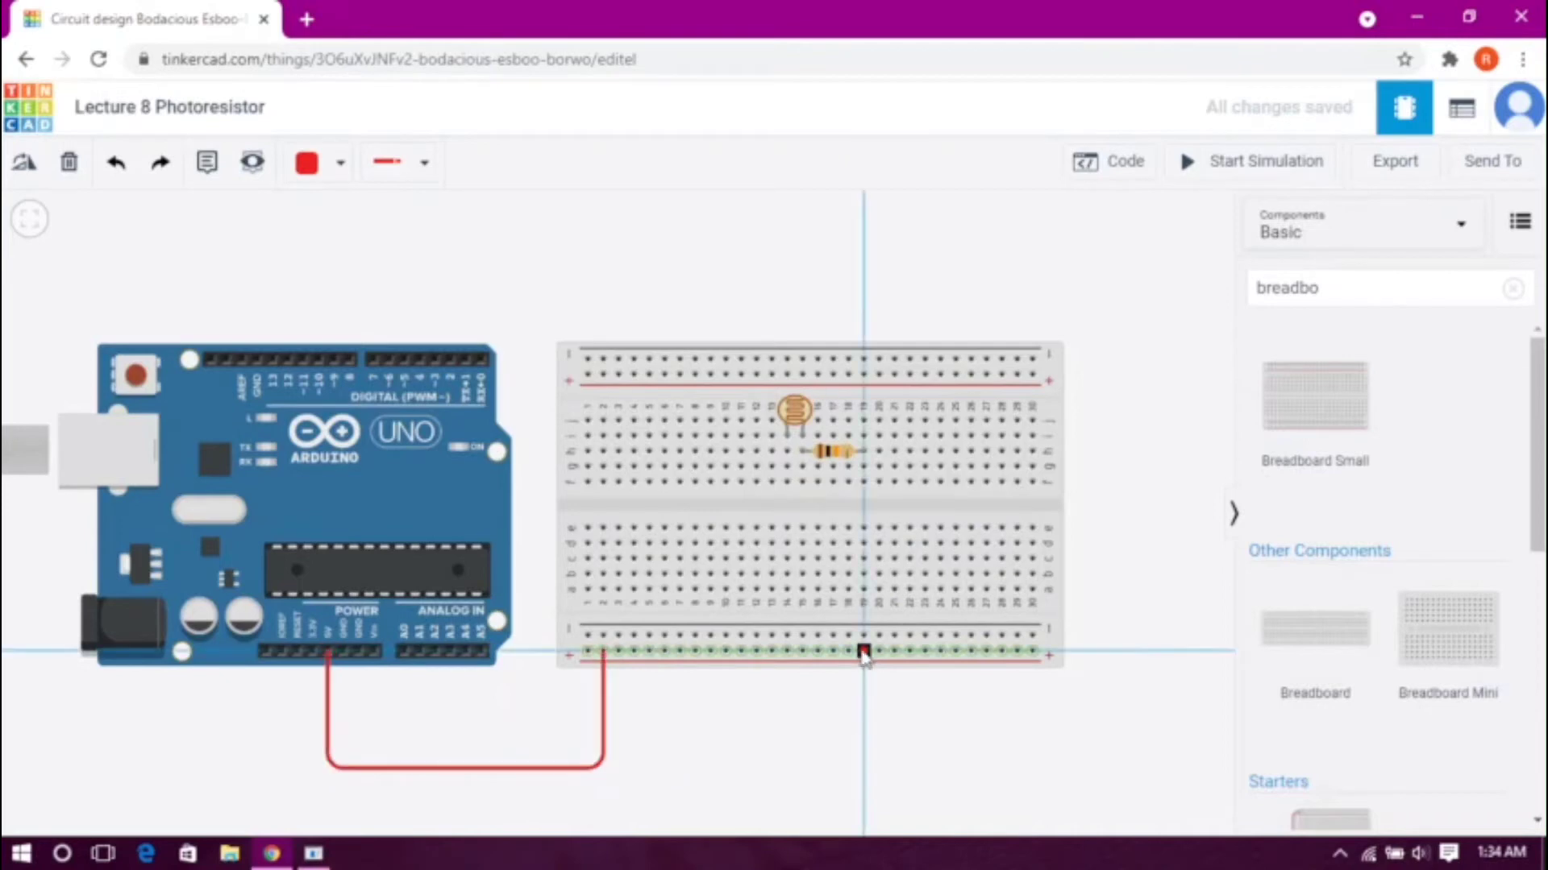
{"action": "left_click", "coordinate": [864, 470]}
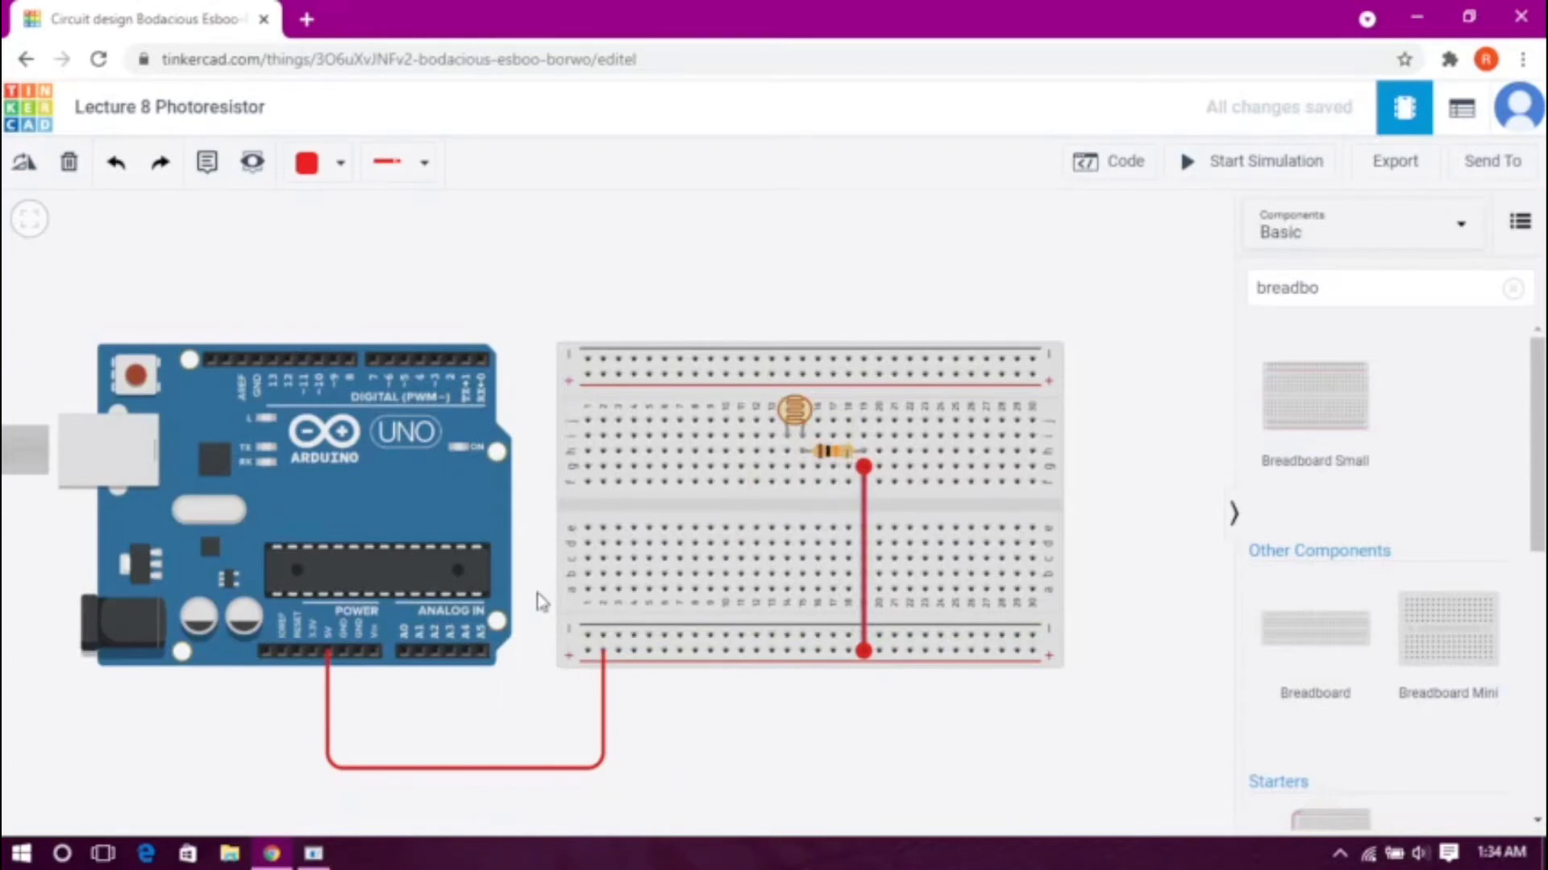
{"action": "left_click", "coordinate": [340, 162]}
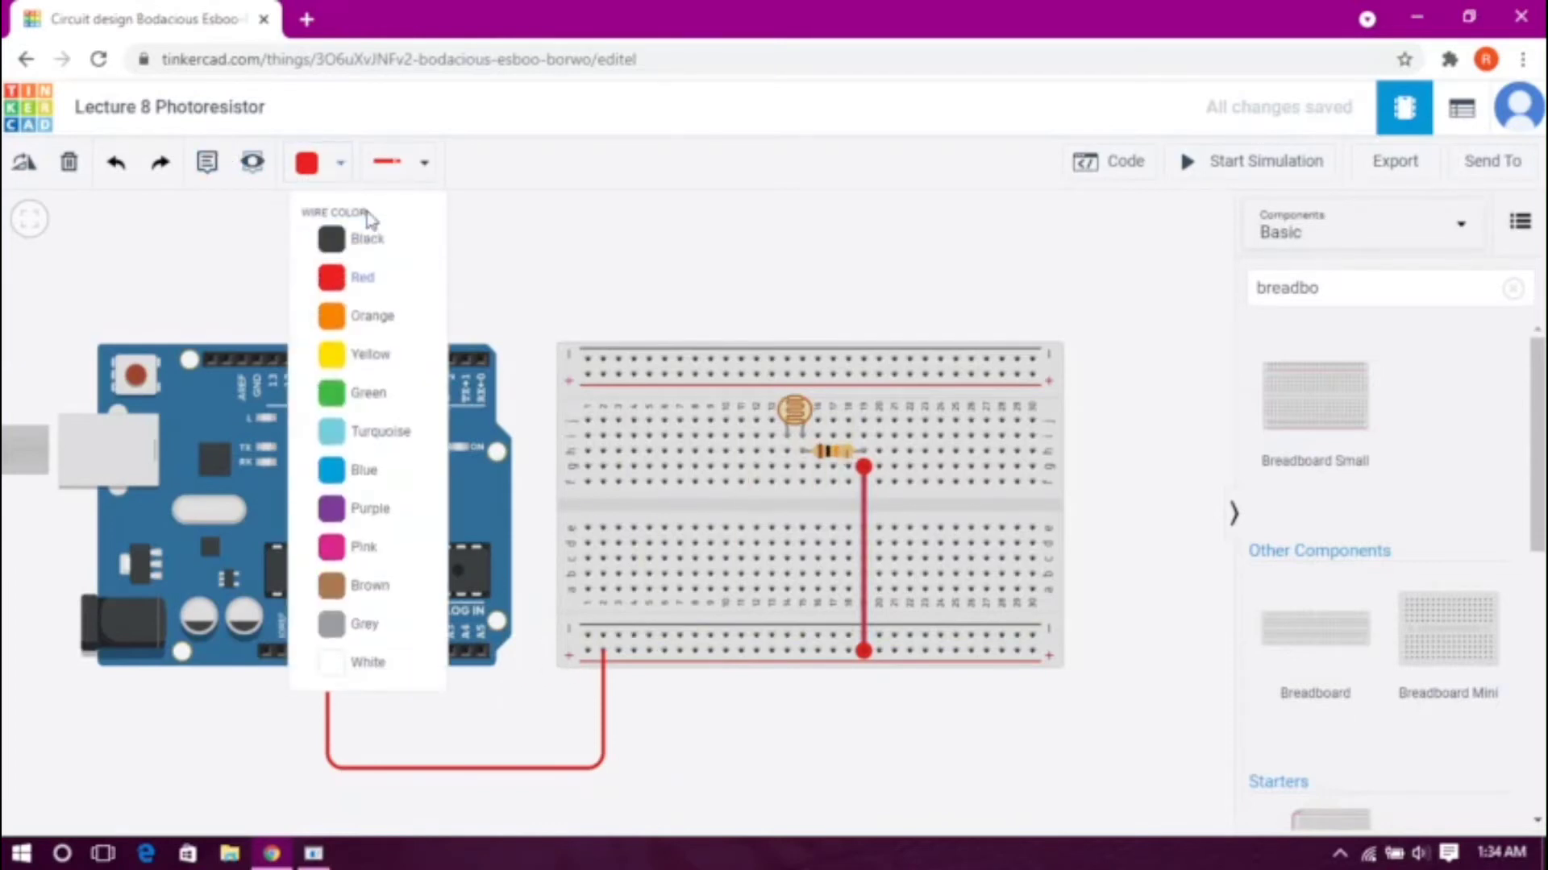
{"action": "left_click", "coordinate": [369, 239]}
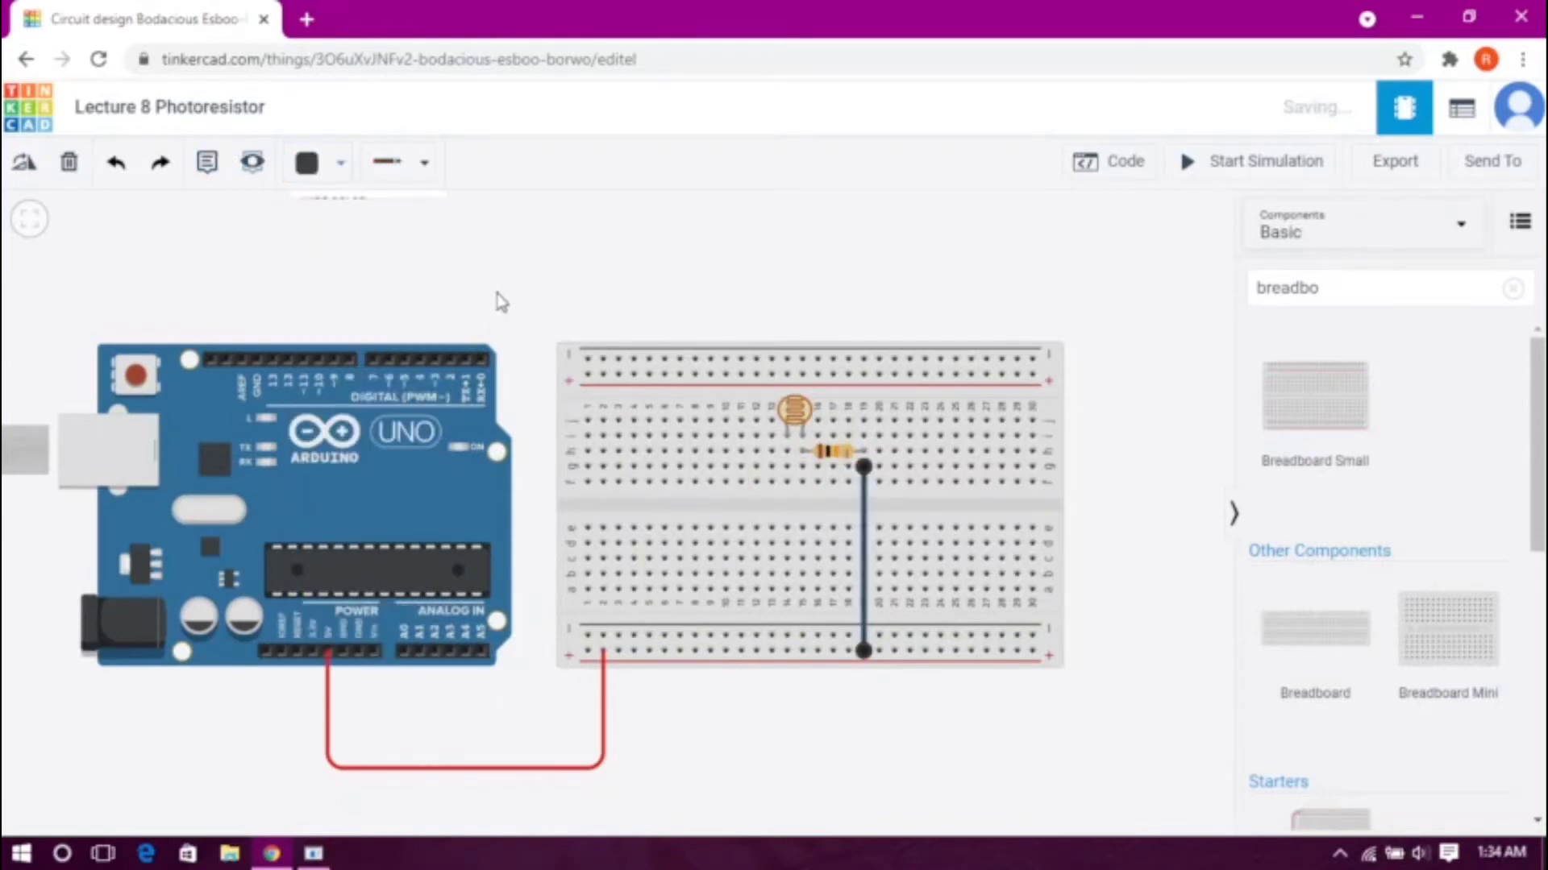
Step: Wire the photoresistor's free leg in column 14 to the lower negative rail, and connect that rail to the Arduino's GND pin with a black wire
{"action": "left_click", "coordinate": [787, 453]}
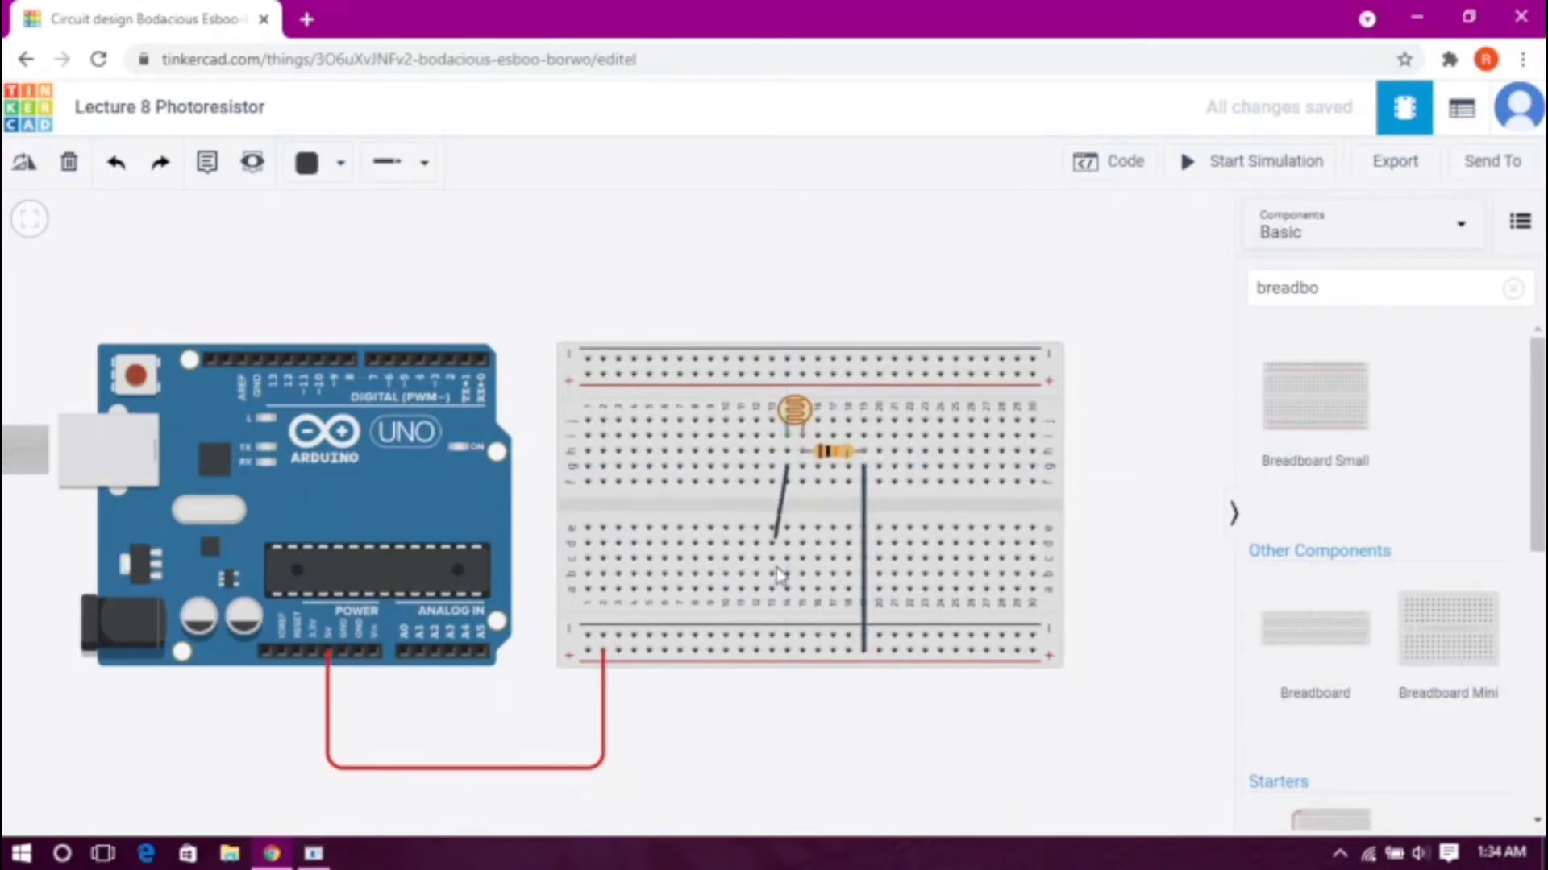
{"action": "left_click", "coordinate": [788, 636]}
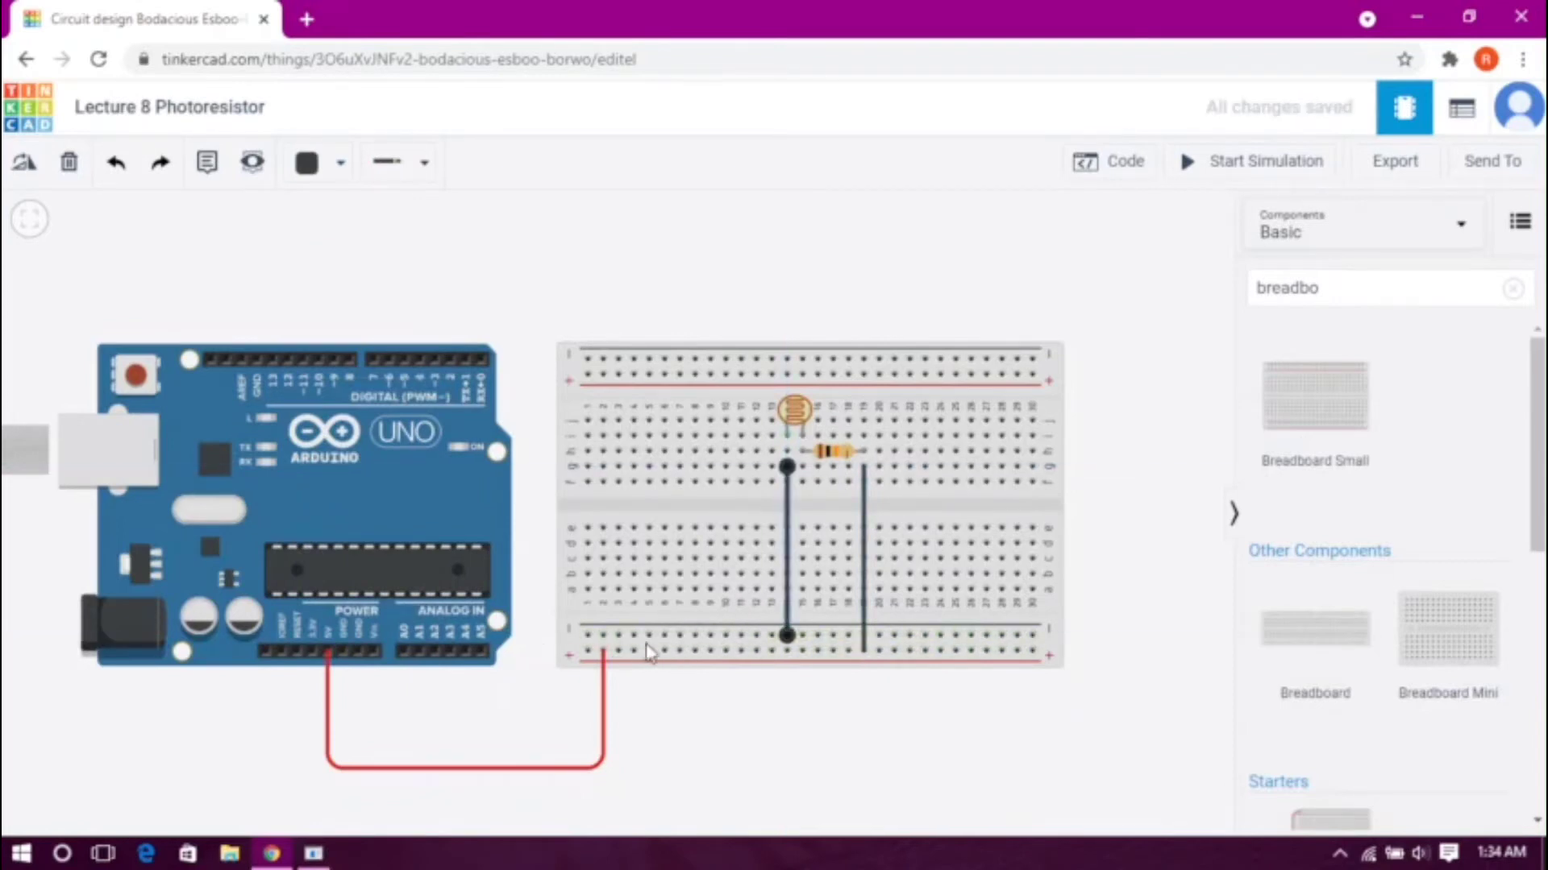
{"action": "left_click", "coordinate": [587, 636]}
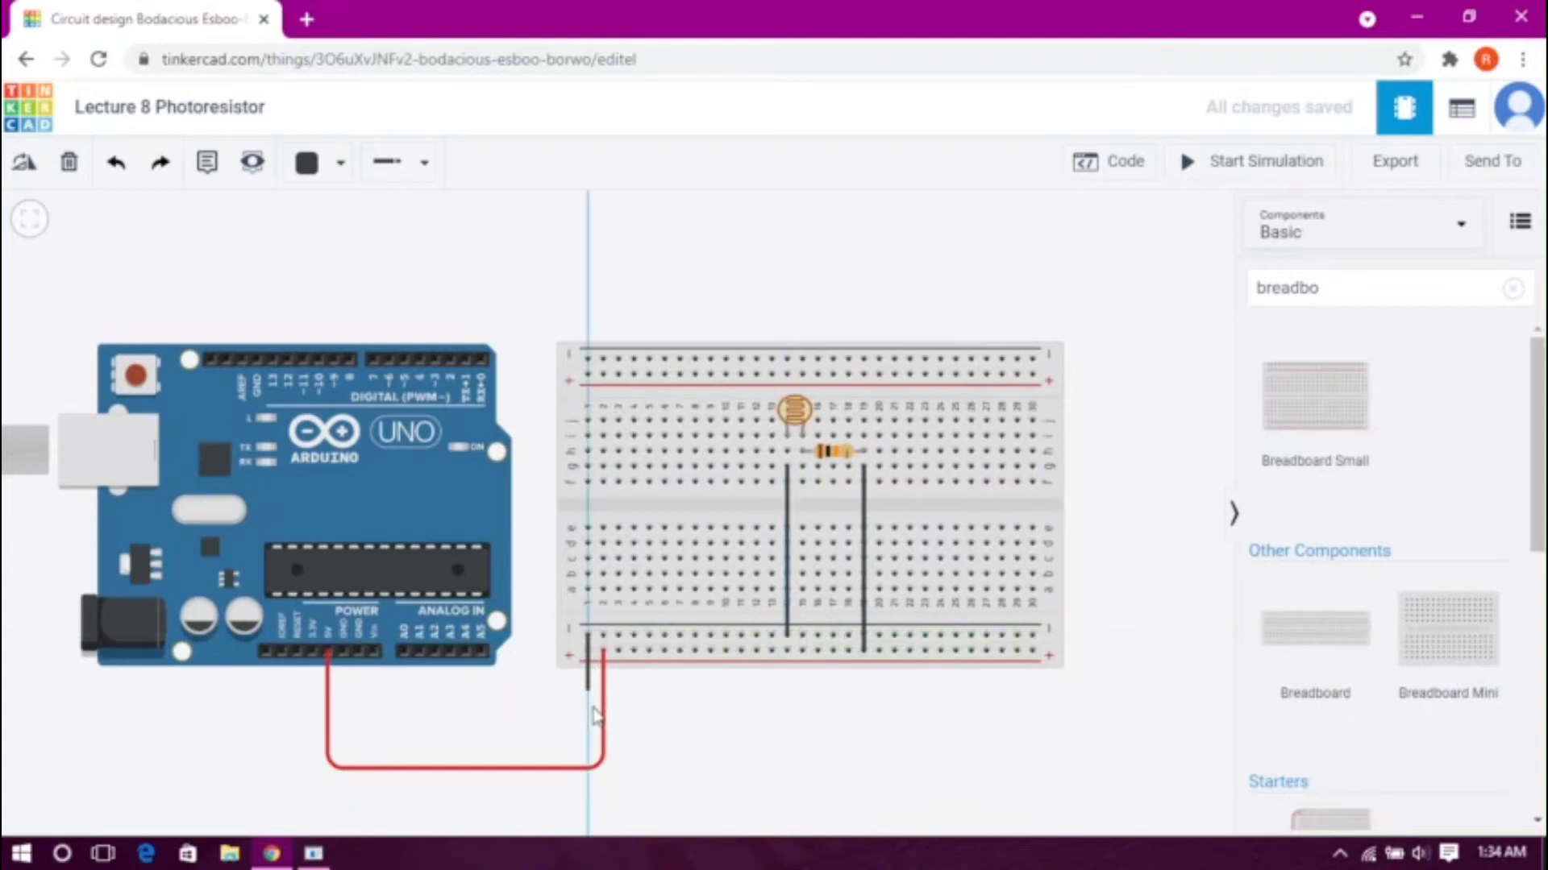
{"action": "left_click", "coordinate": [578, 741]}
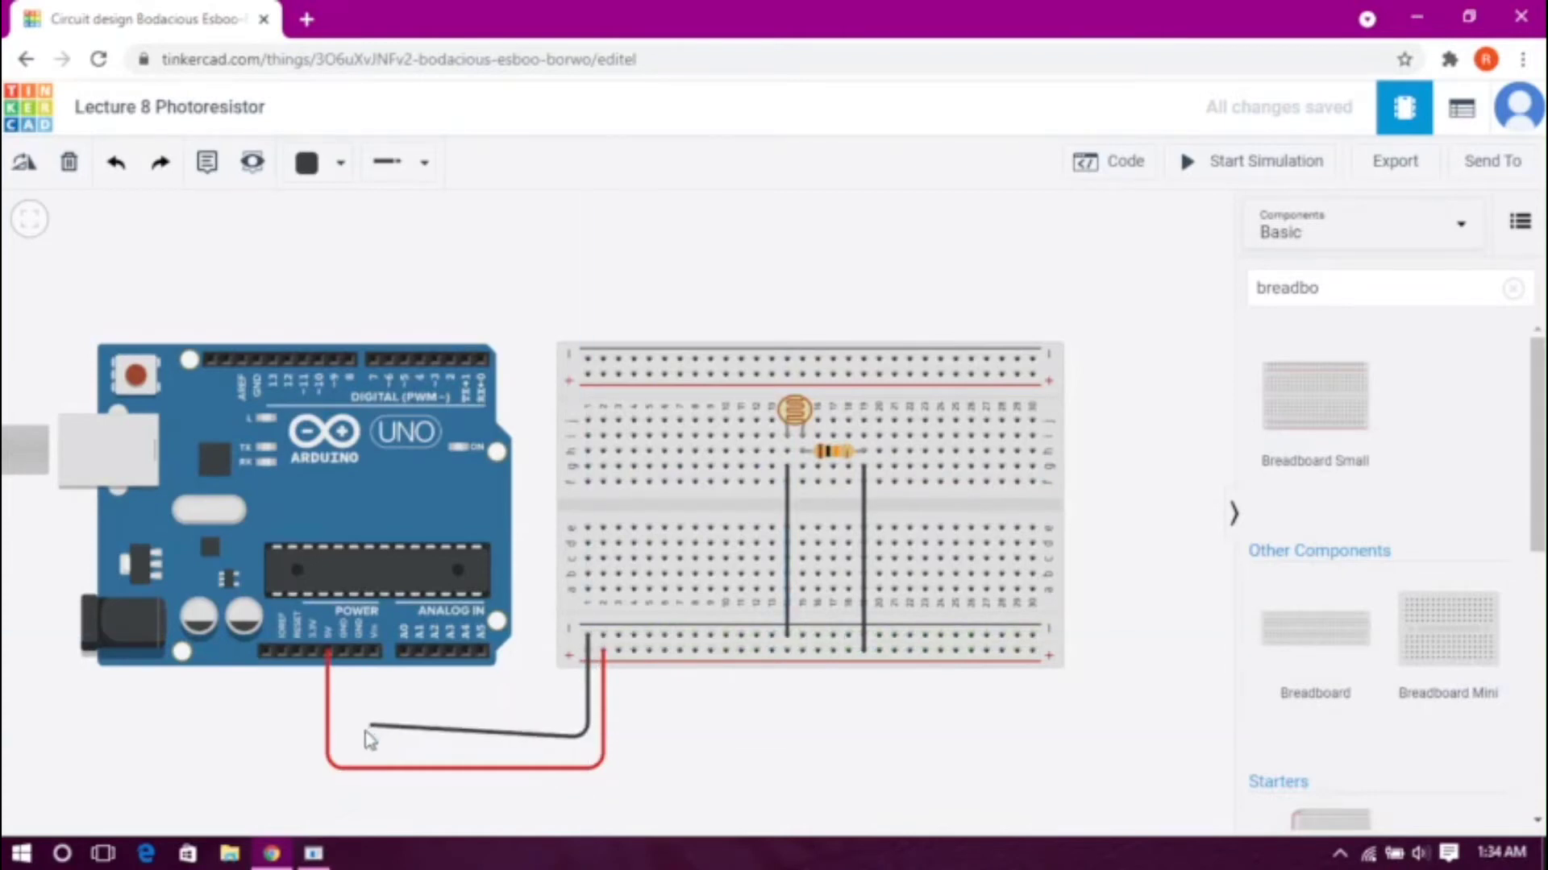
{"action": "left_click", "coordinate": [346, 735]}
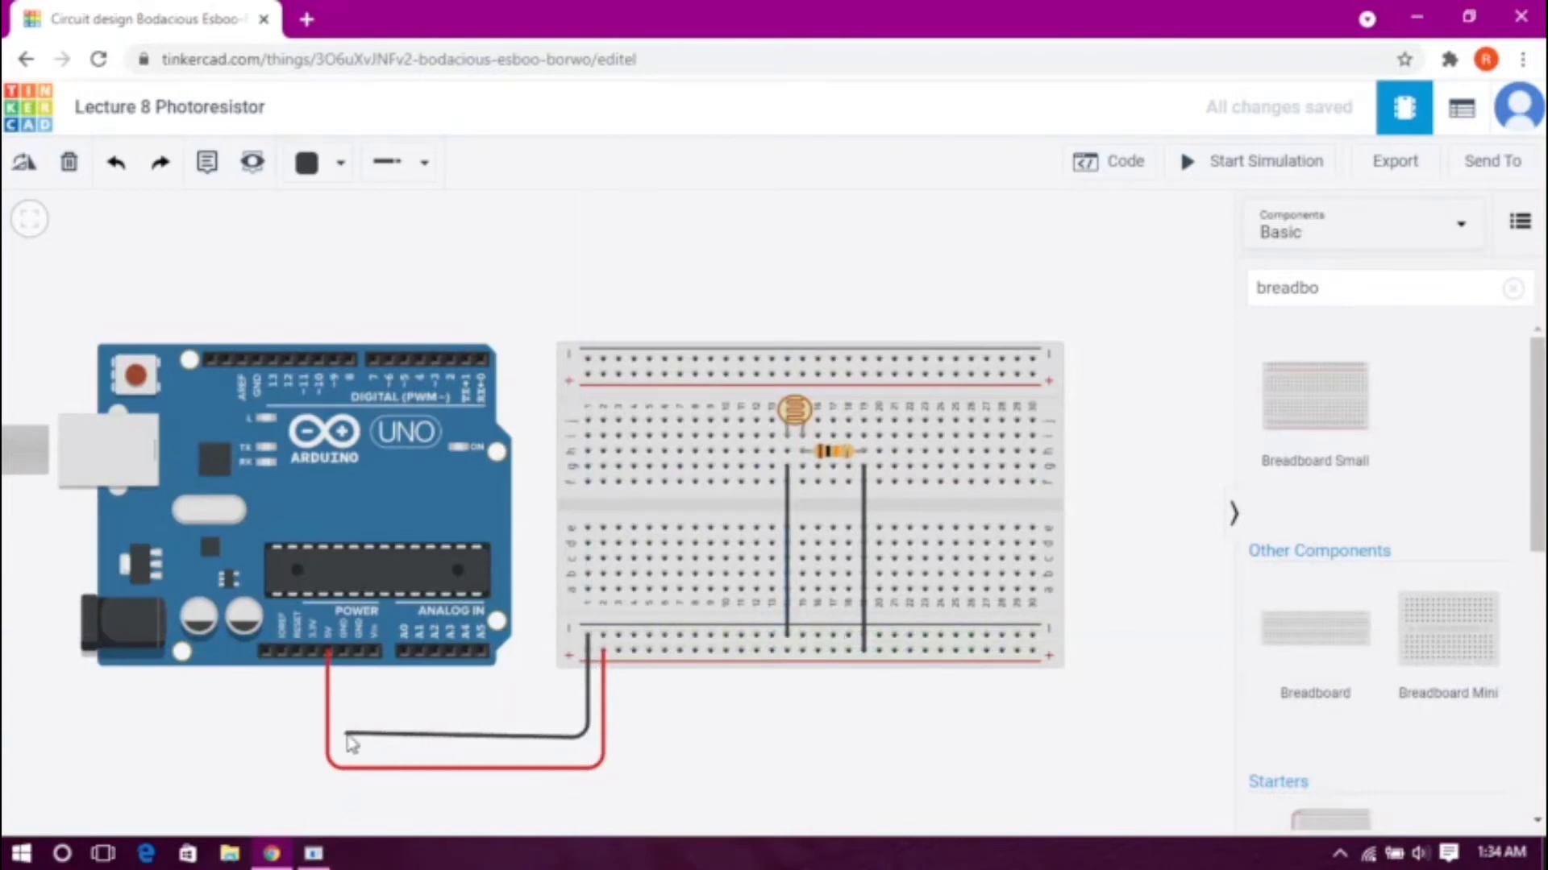
{"action": "left_click", "coordinate": [339, 649]}
{"action": "left_click_drag", "start_coordinate": [348, 738], "coordinate": [342, 742]}
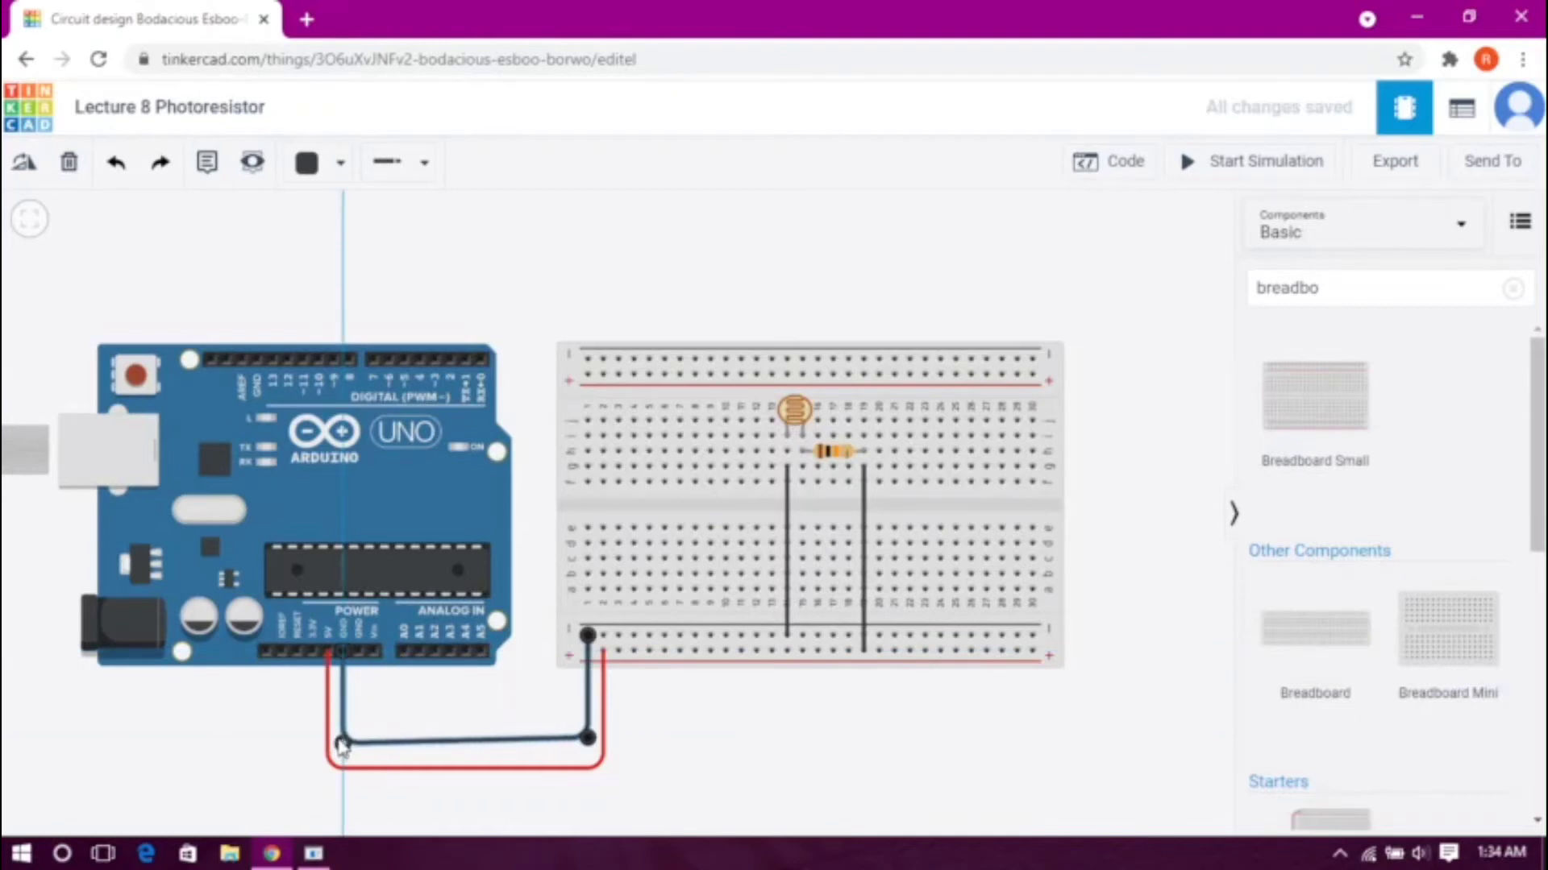
{"action": "left_click", "coordinate": [691, 733]}
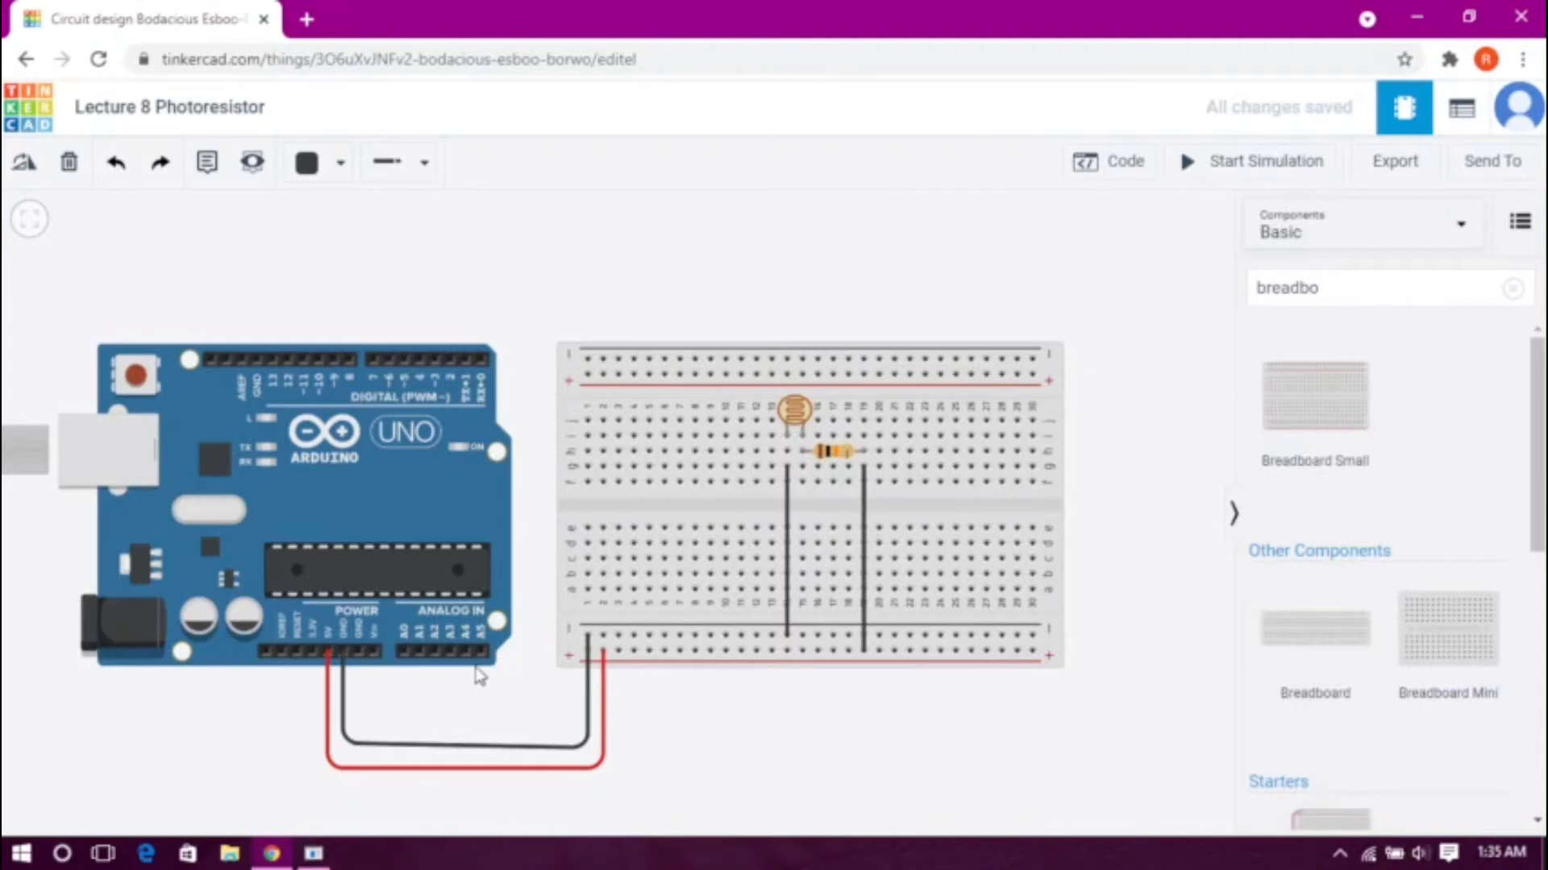
Step: Draw an orange wire from Arduino pin A0, routed below the boards, to column 15 shared by the photoresistor and the resistor
{"action": "left_click", "coordinate": [404, 653]}
{"action": "left_click", "coordinate": [405, 724]}
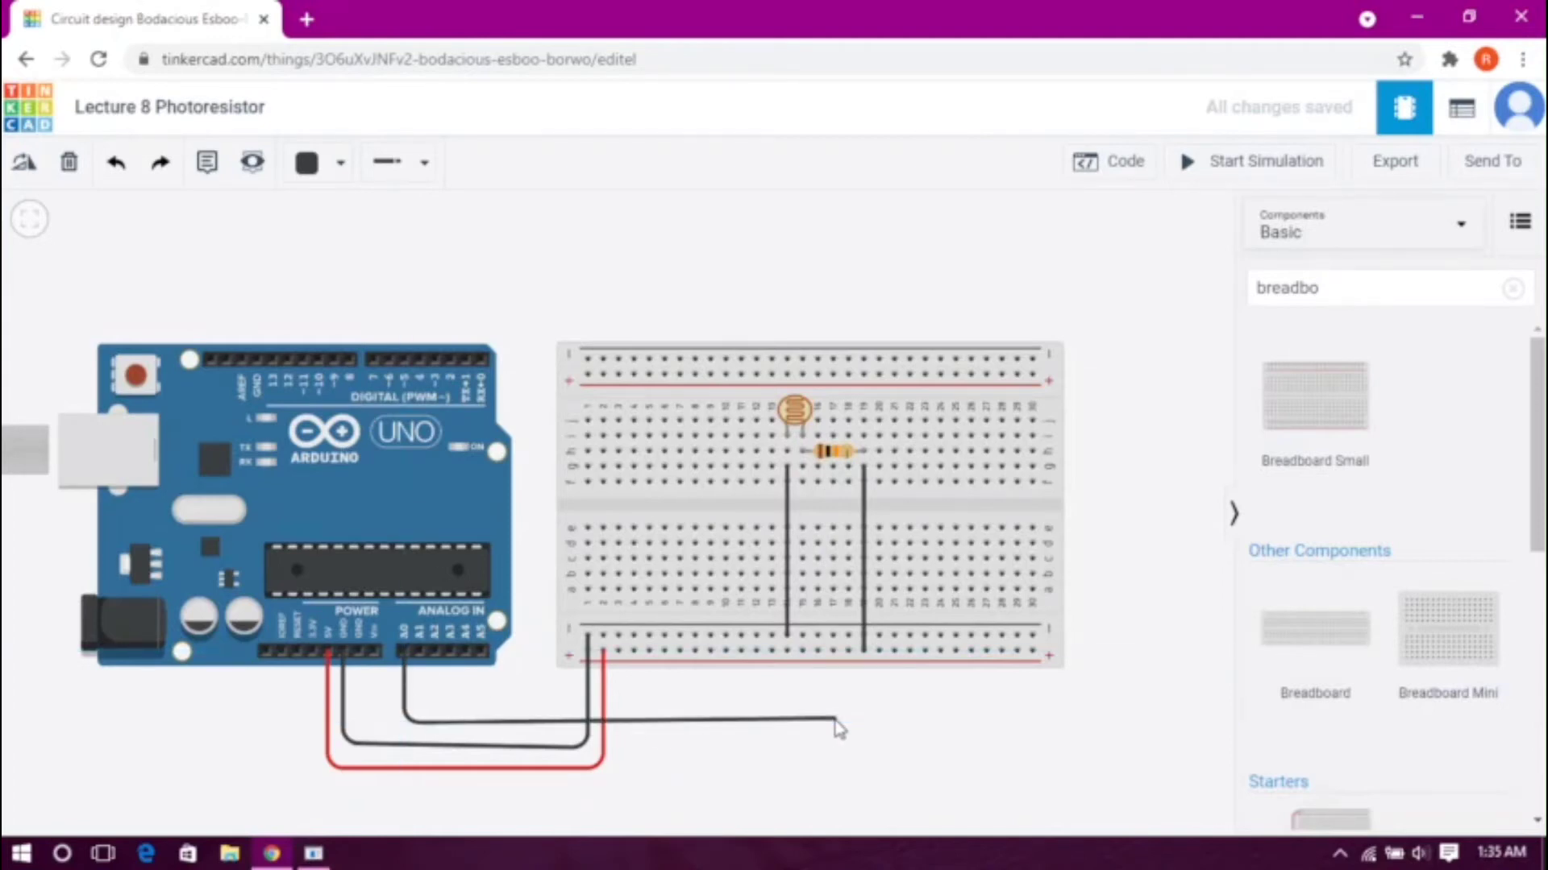
{"action": "left_click", "coordinate": [829, 725]}
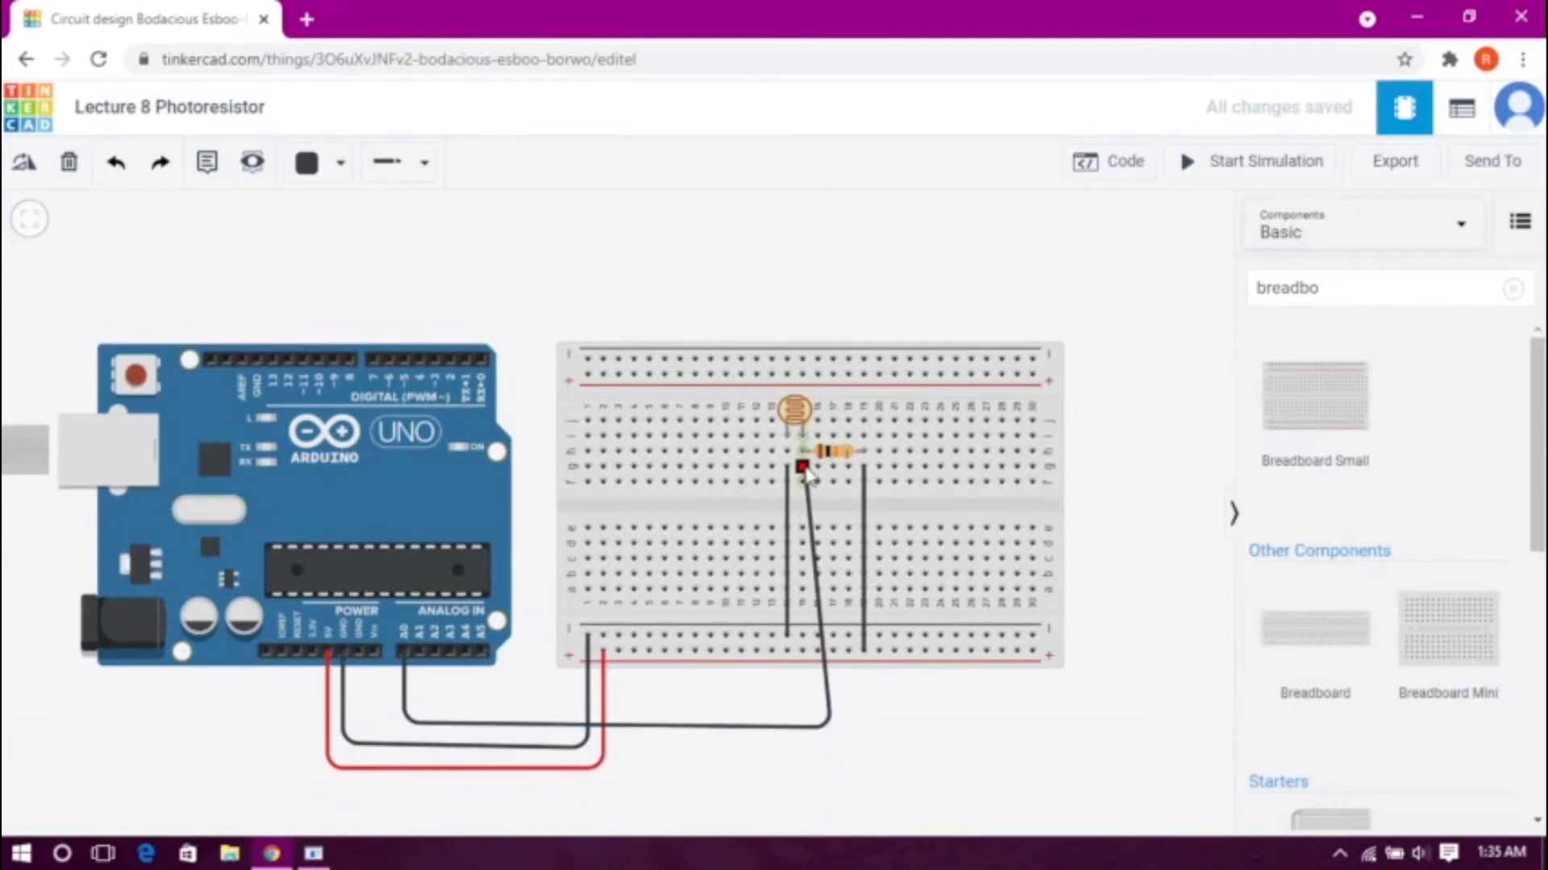
{"action": "left_click", "coordinate": [802, 436]}
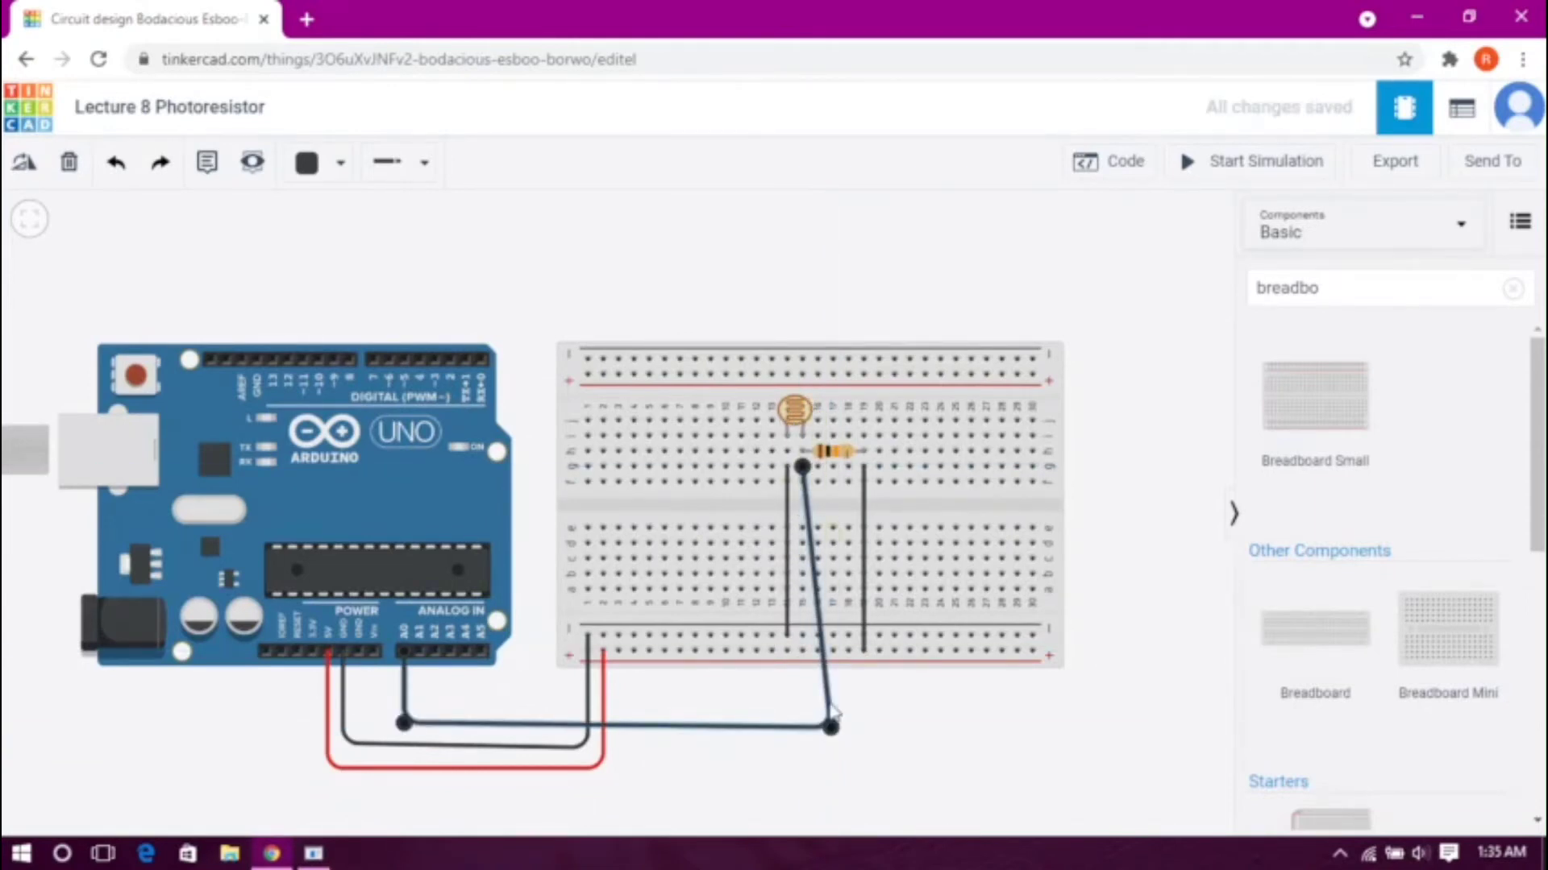
{"action": "left_click_drag", "start_coordinate": [829, 727], "coordinate": [806, 732]}
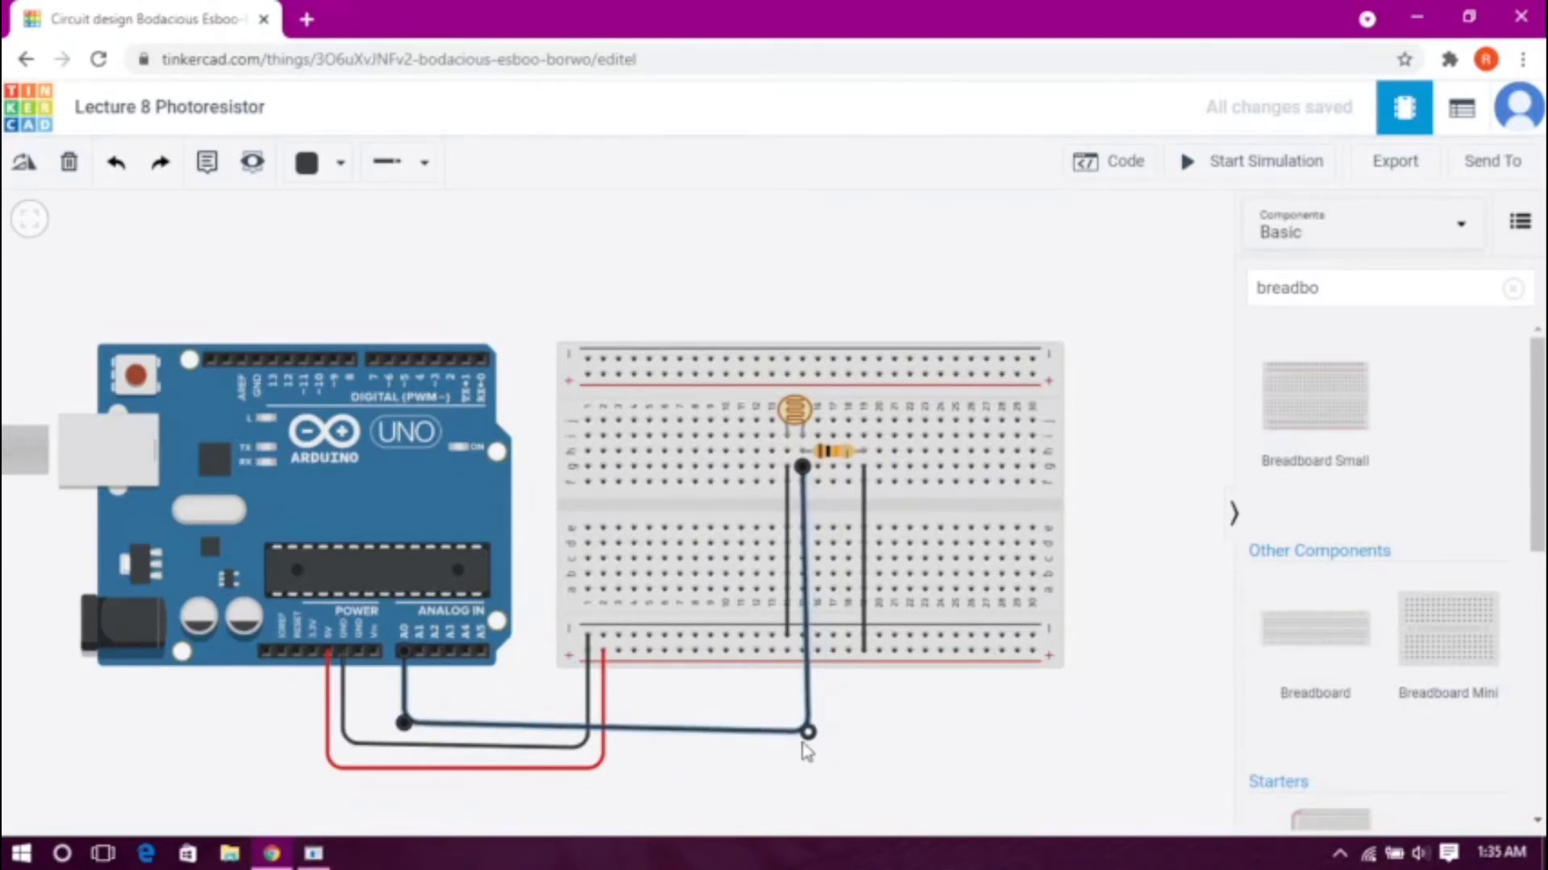
{"action": "left_click", "coordinate": [340, 162]}
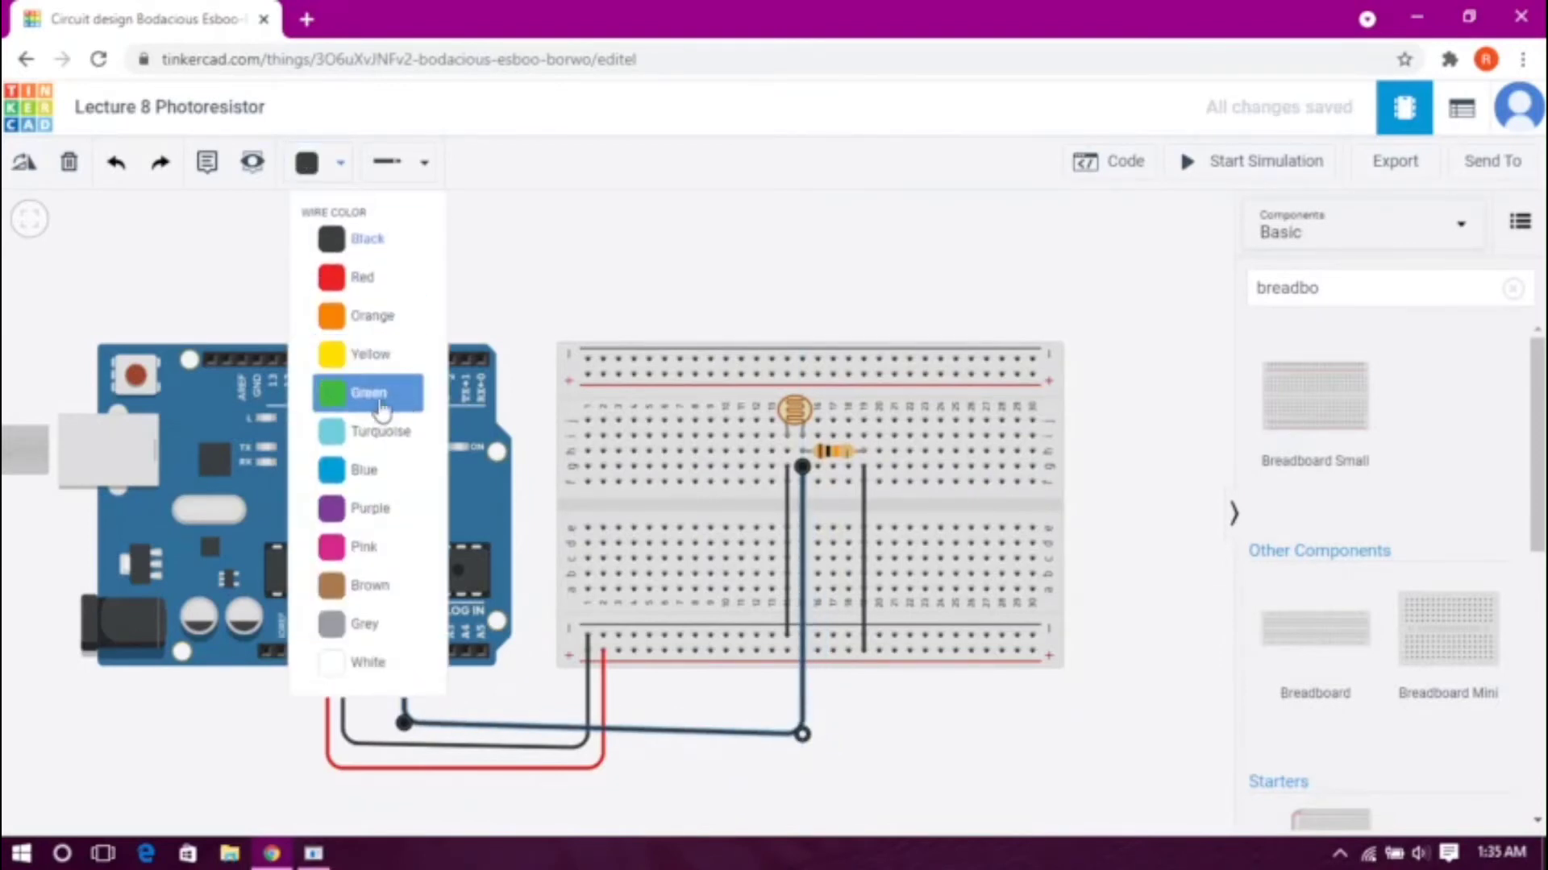
{"action": "left_click", "coordinate": [369, 319]}
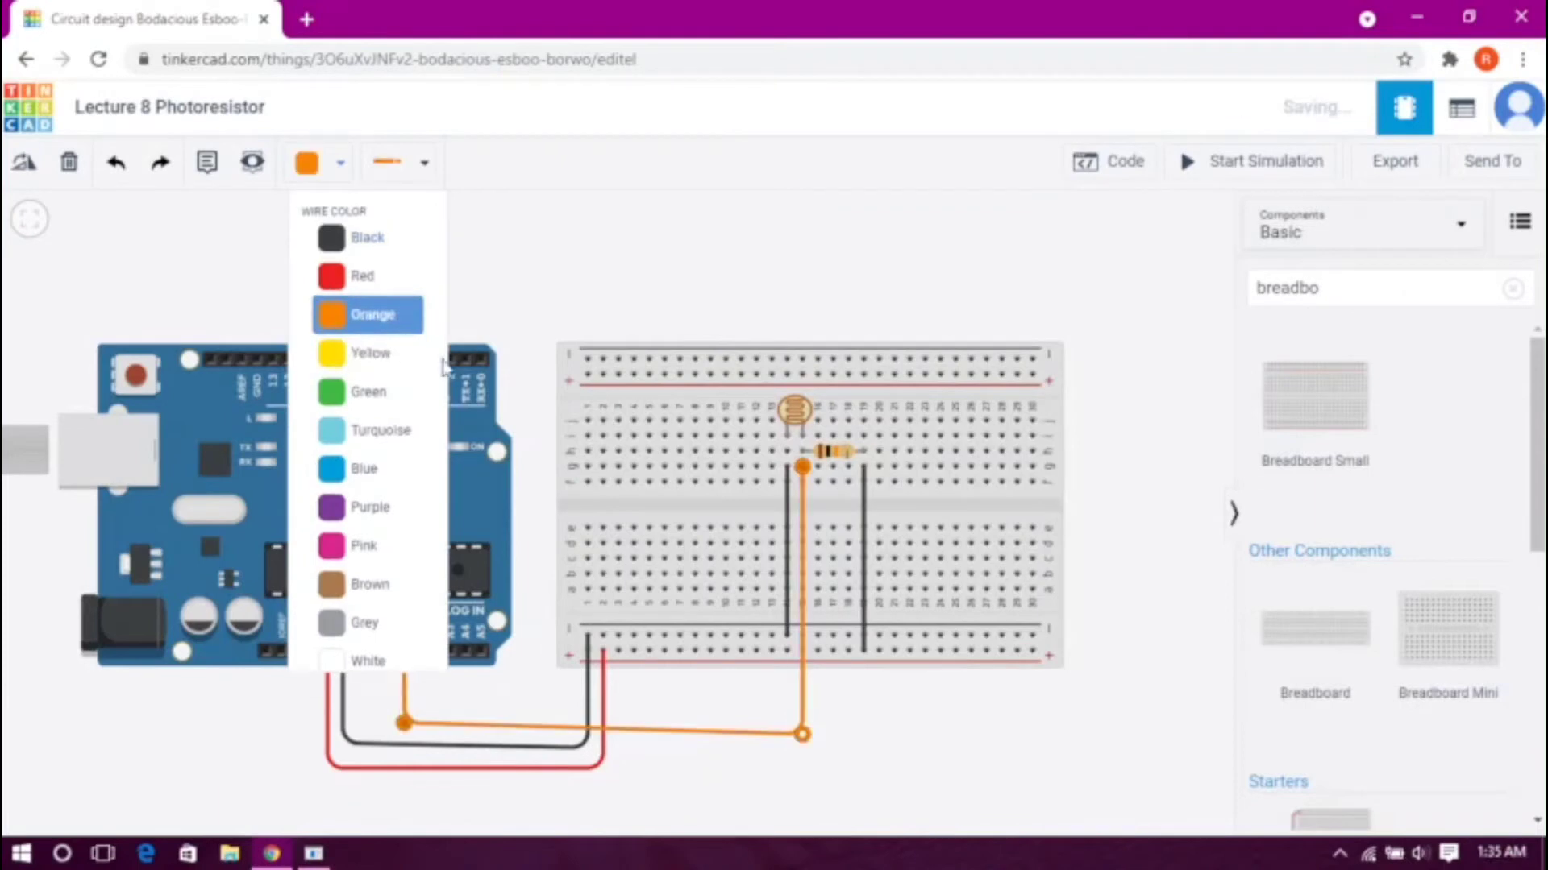
{"action": "left_click", "coordinate": [688, 256]}
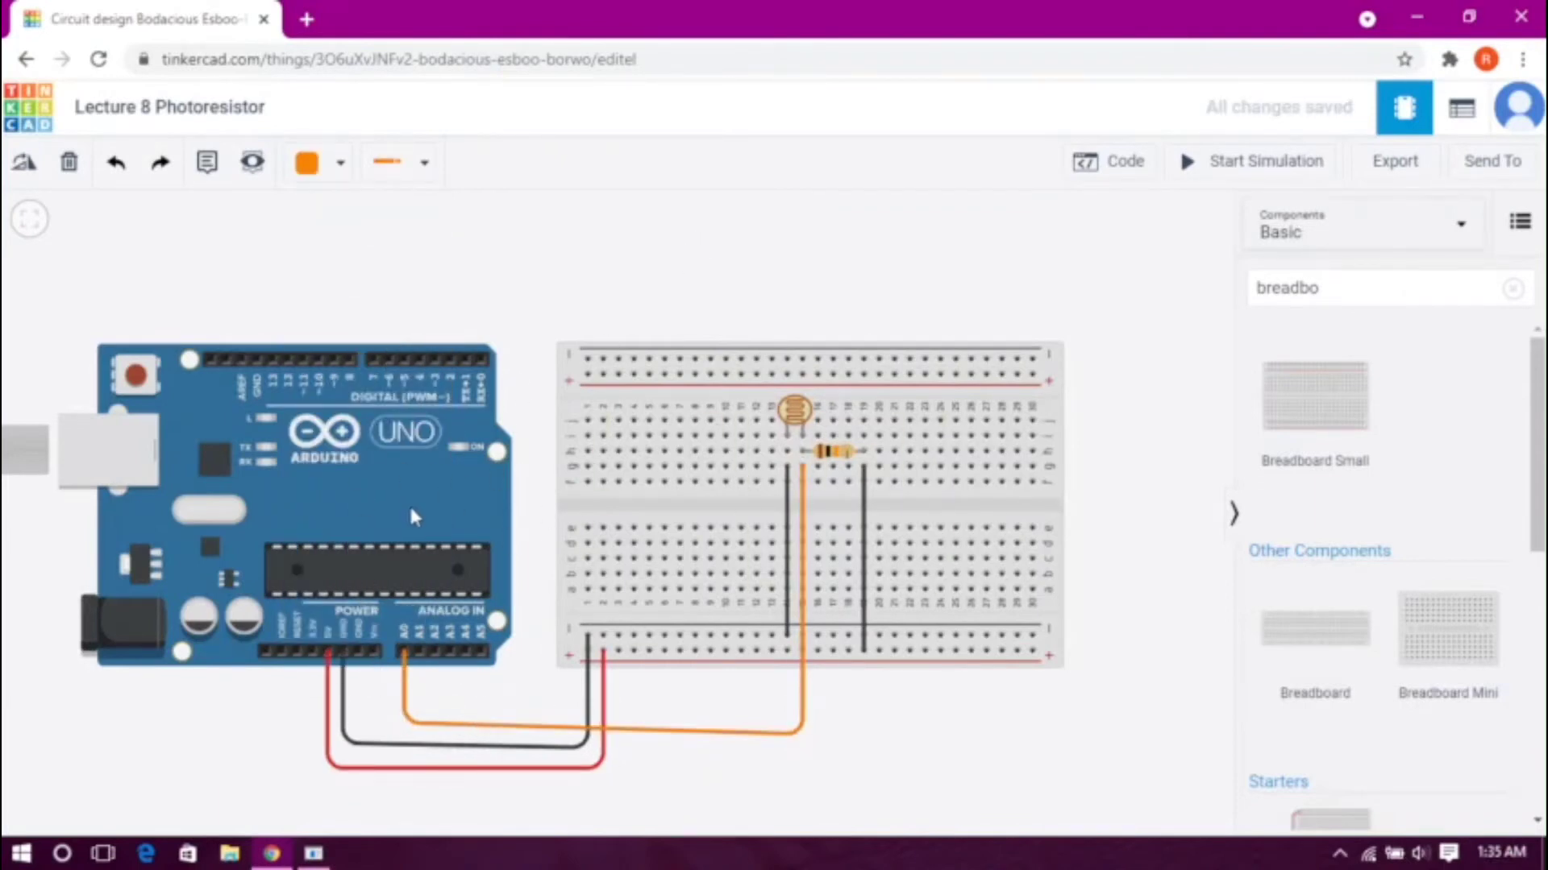
Step: Move the Arduino Uno slightly down and away from the breadboard
{"action": "left_click_drag", "start_coordinate": [400, 511], "coordinate": [389, 521]}
{"action": "left_click", "coordinate": [609, 286]}
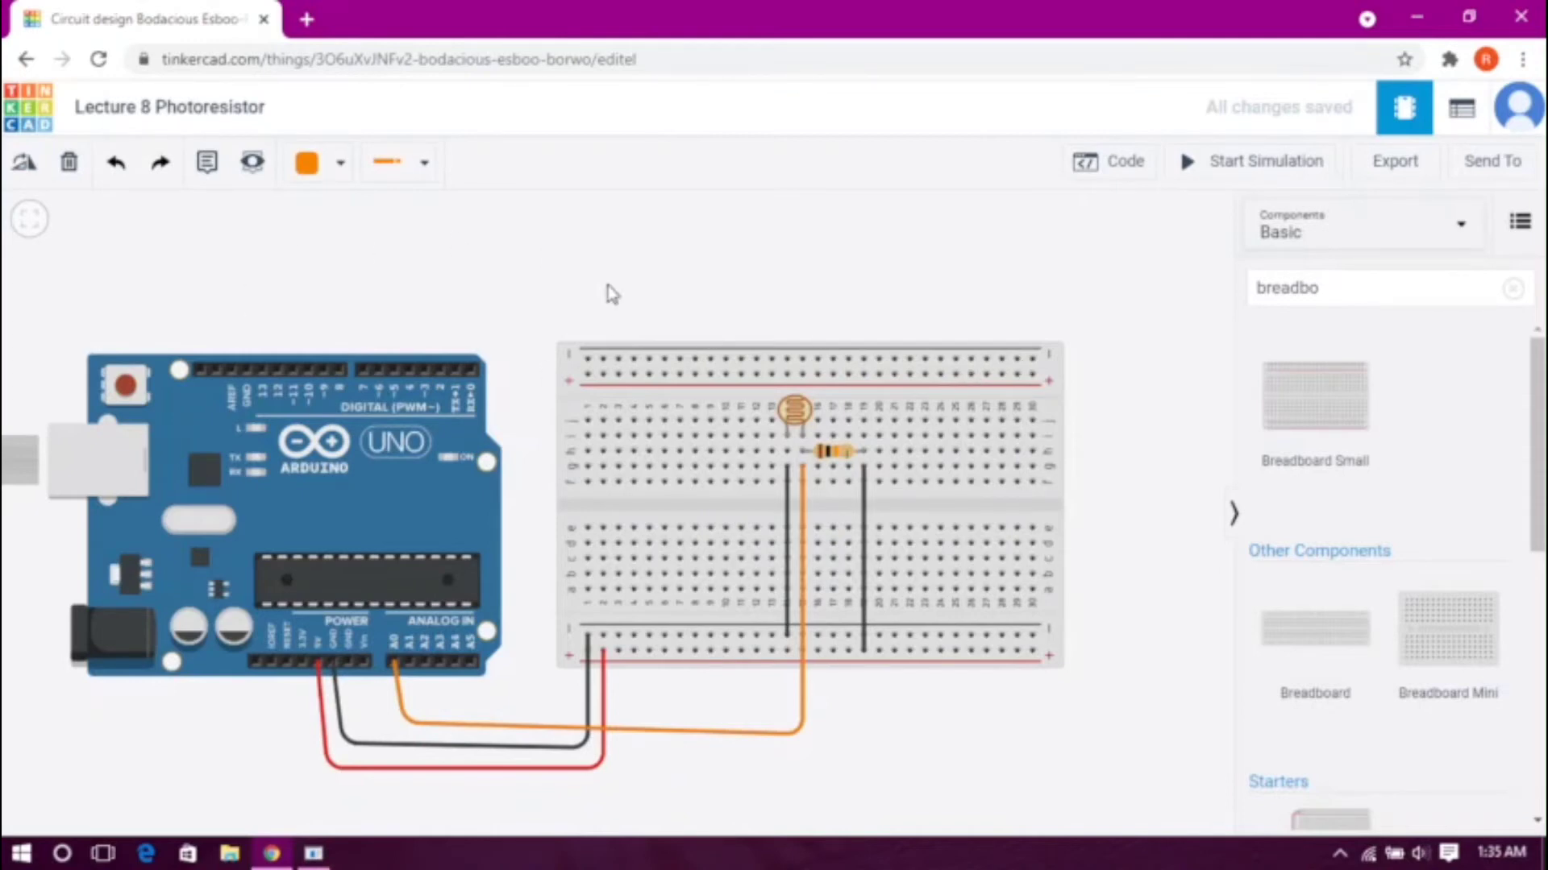
Step: Examine the Arduino's text code alongside the photoresistor wiring that leads to pin A0
{"action": "left_click", "coordinate": [1106, 162]}
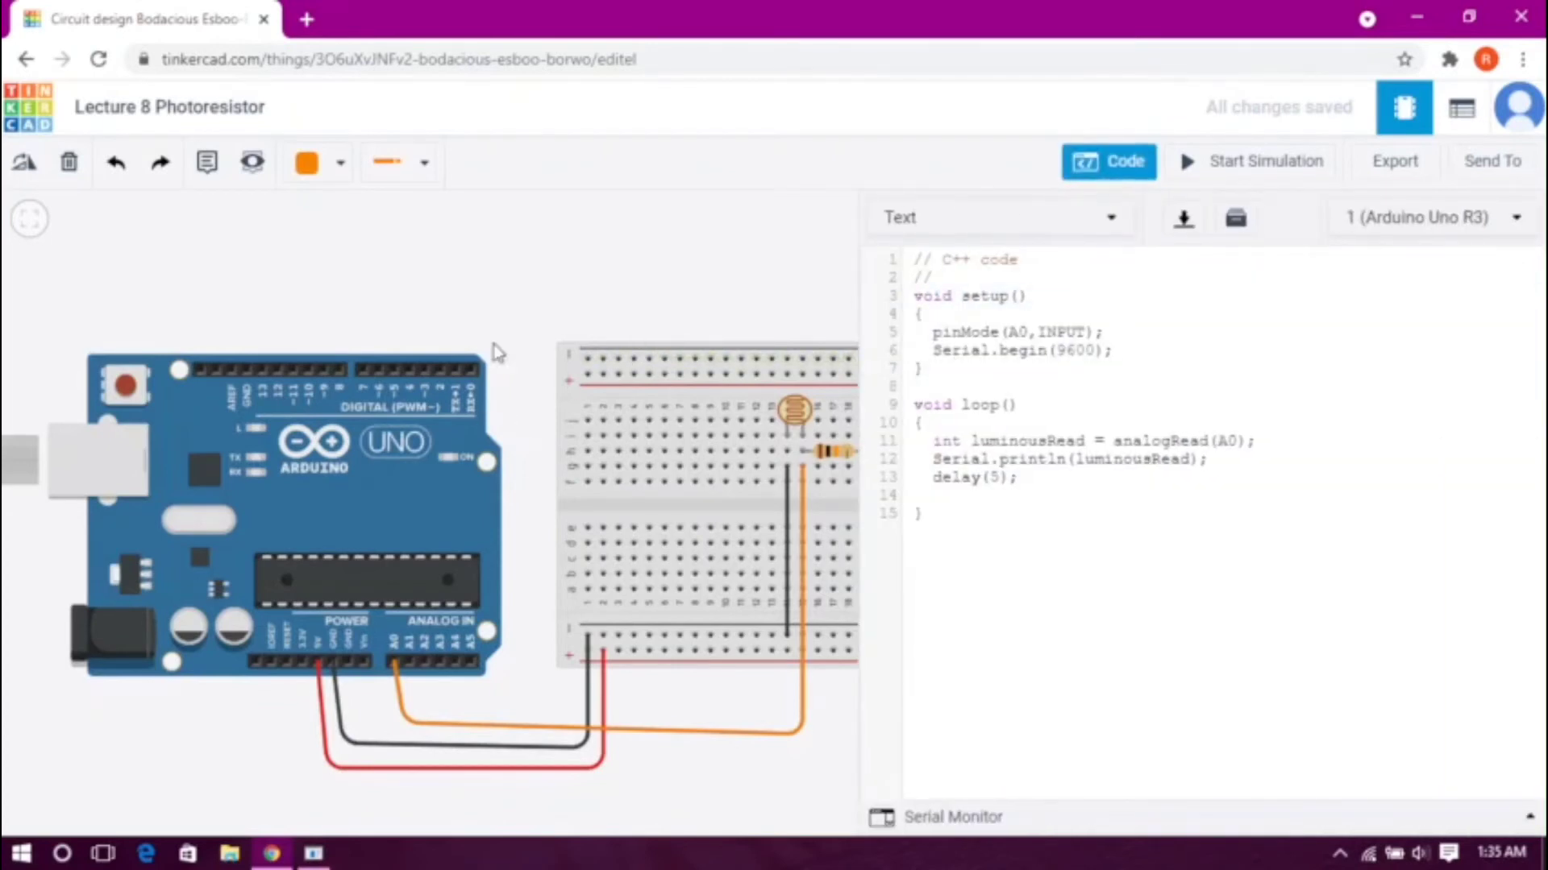
{"action": "left_click", "coordinate": [510, 412]}
{"action": "left_click_drag", "start_coordinate": [510, 412], "coordinate": [464, 399]}
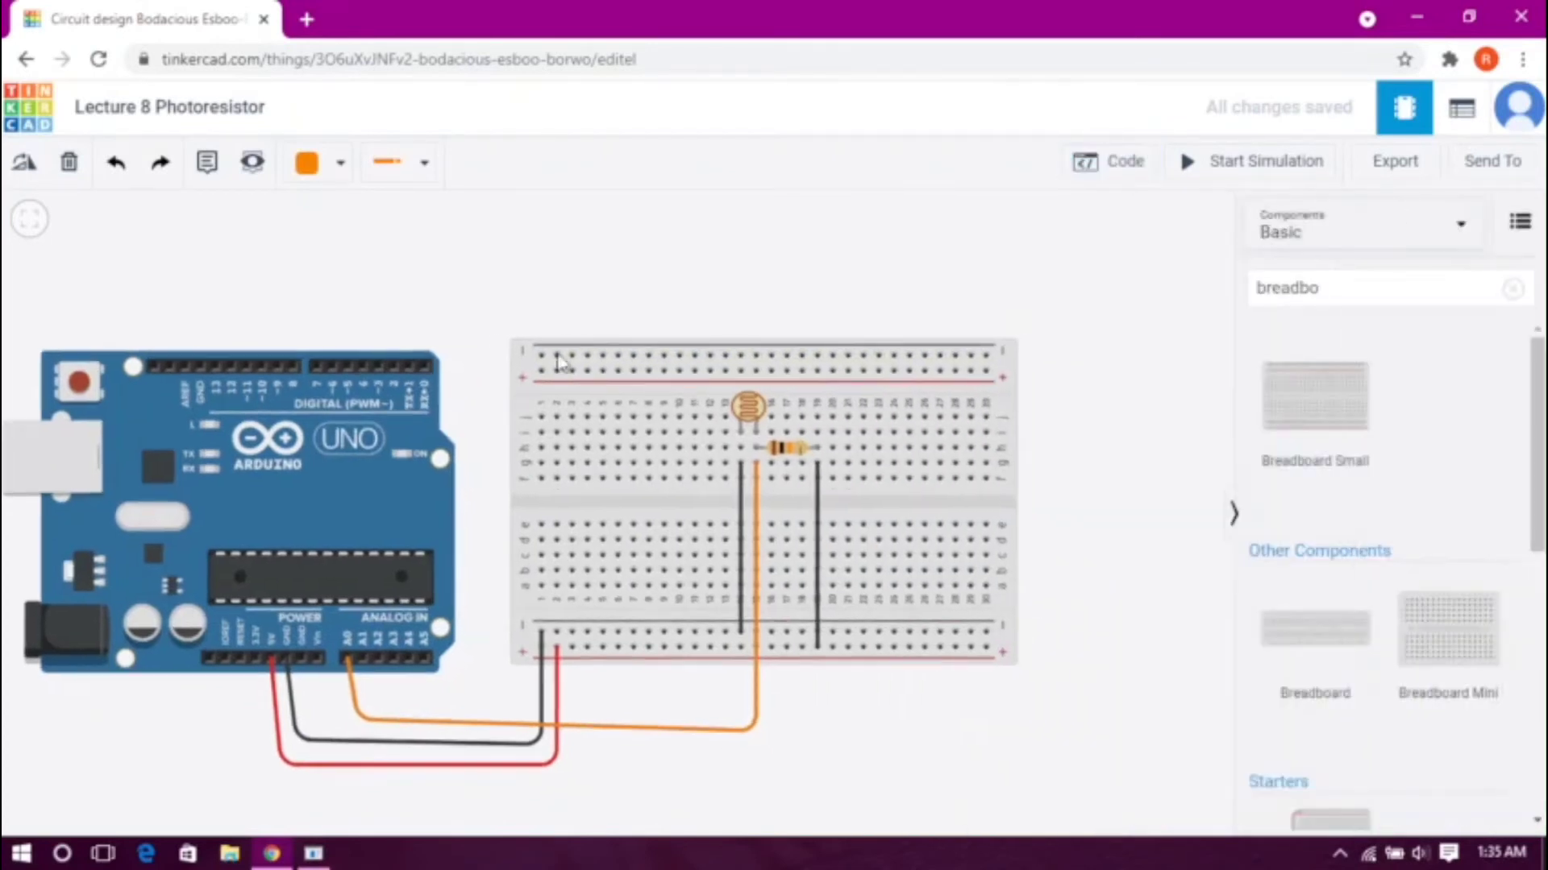
{"action": "left_click_drag", "start_coordinate": [584, 303], "coordinate": [421, 261]}
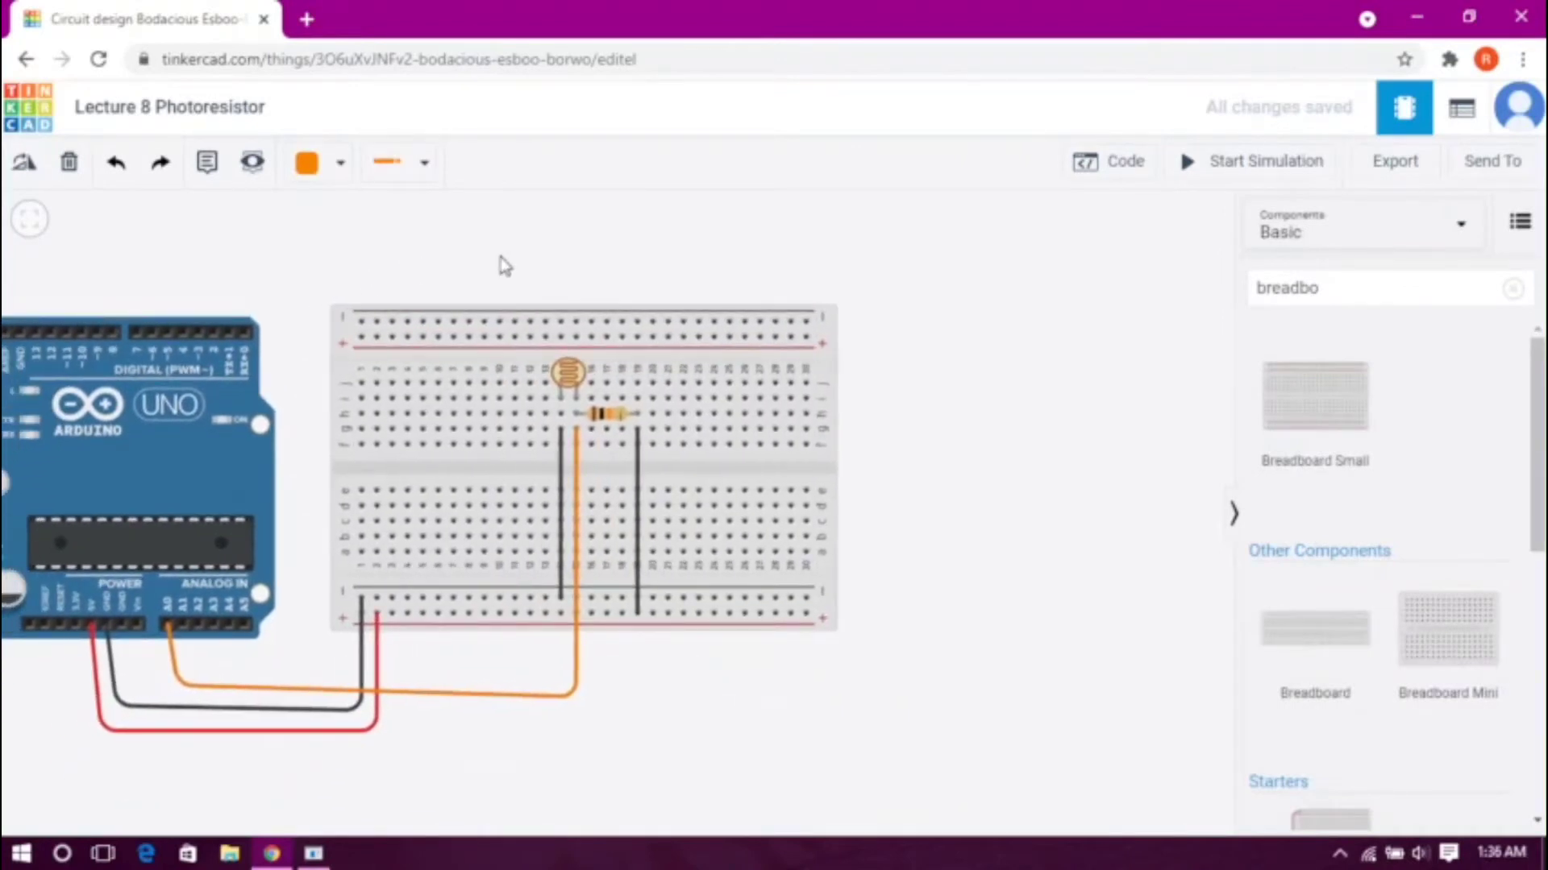
{"action": "left_click", "coordinate": [1106, 162]}
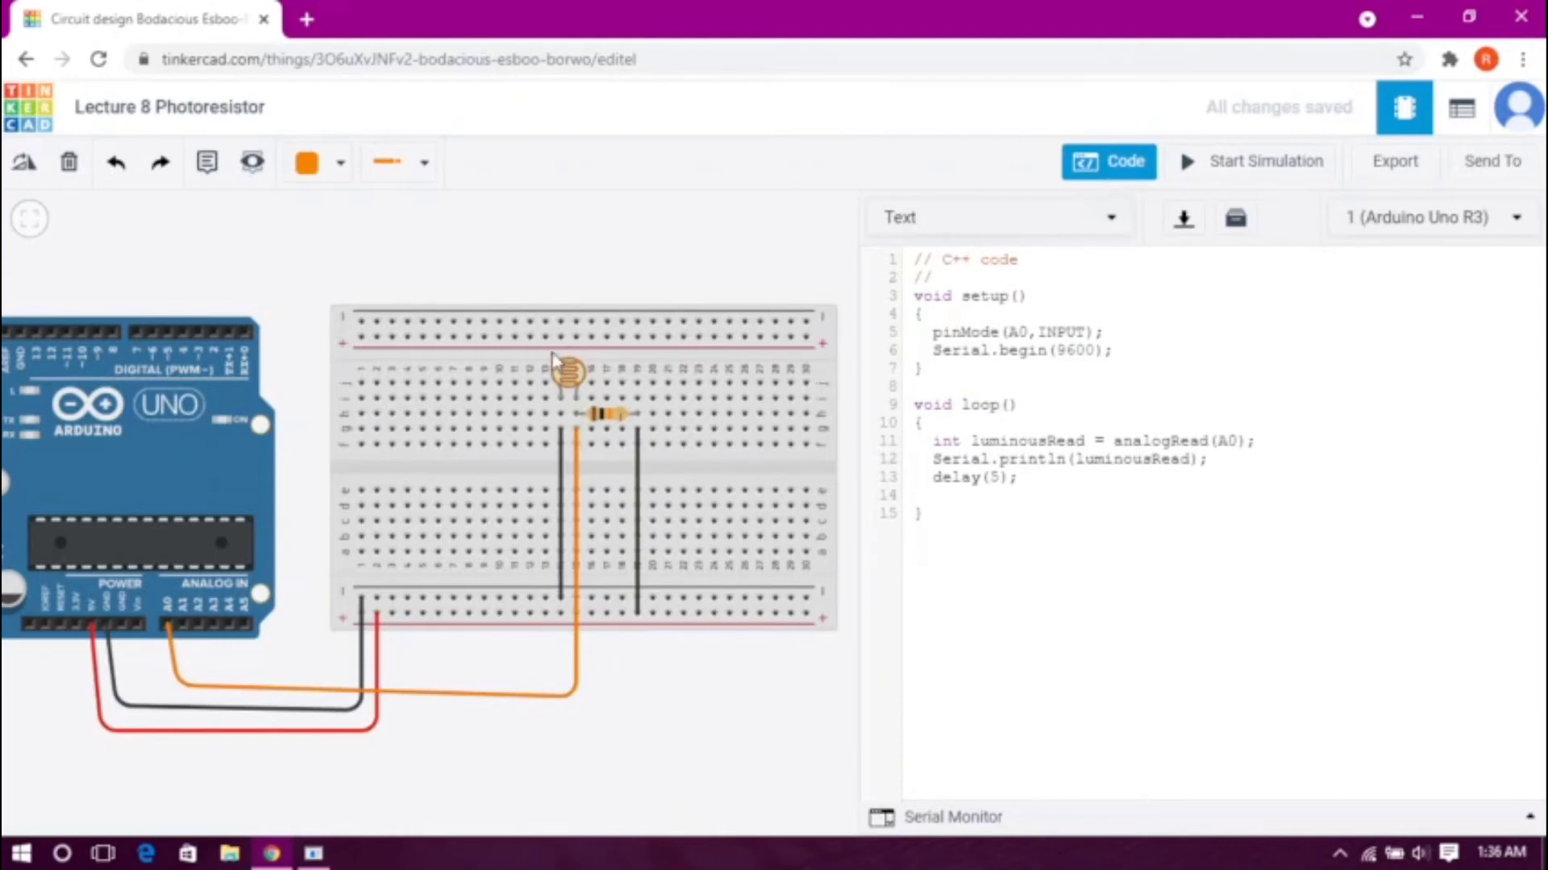
{"action": "left_click", "coordinate": [574, 385]}
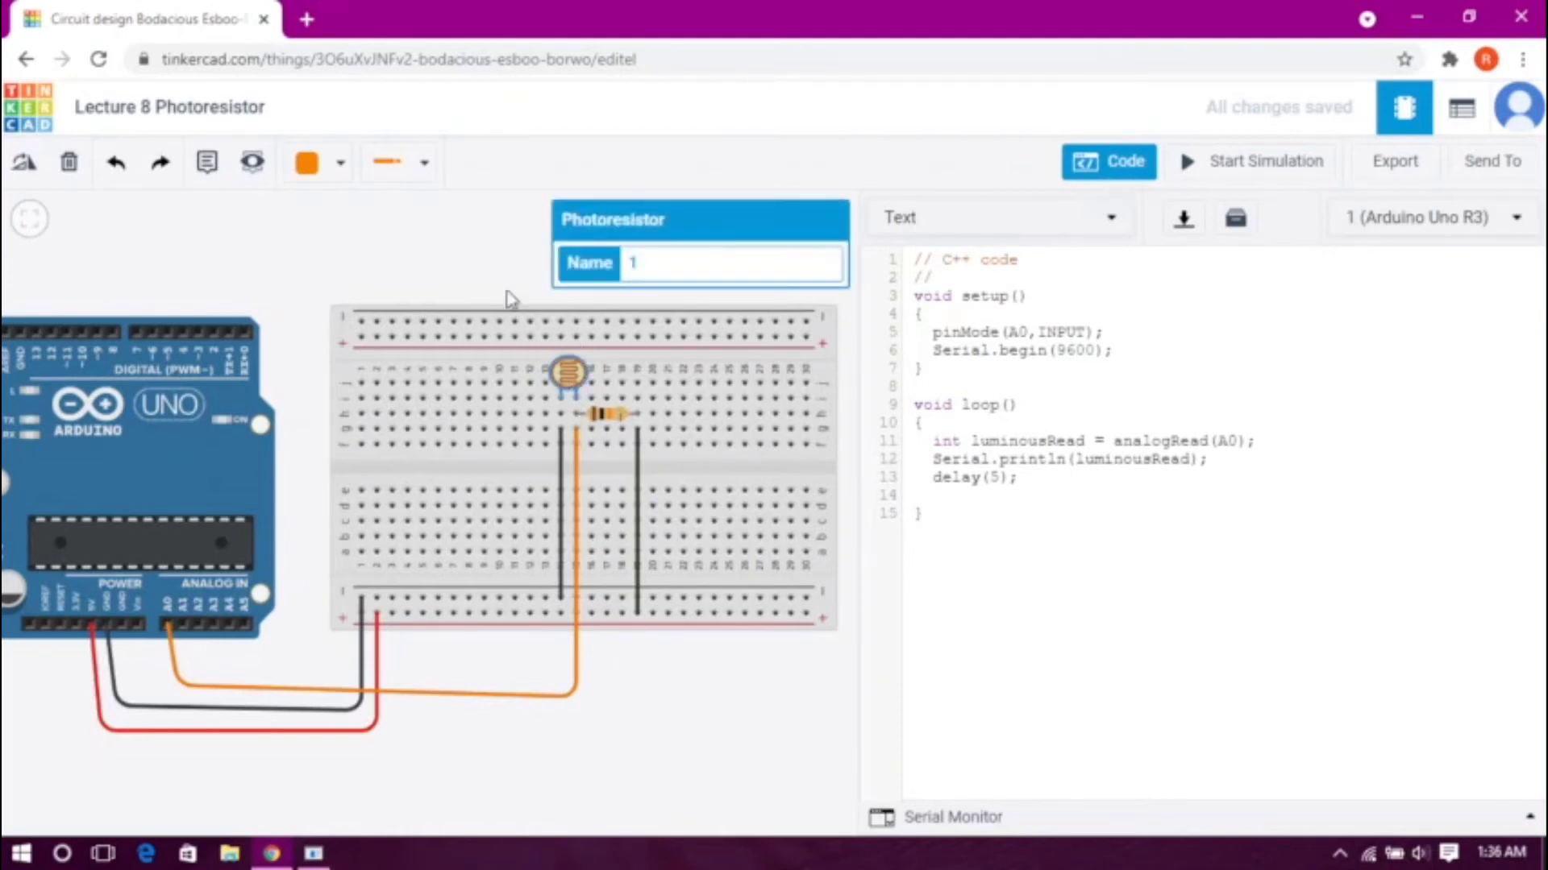
{"action": "left_click", "coordinate": [506, 256]}
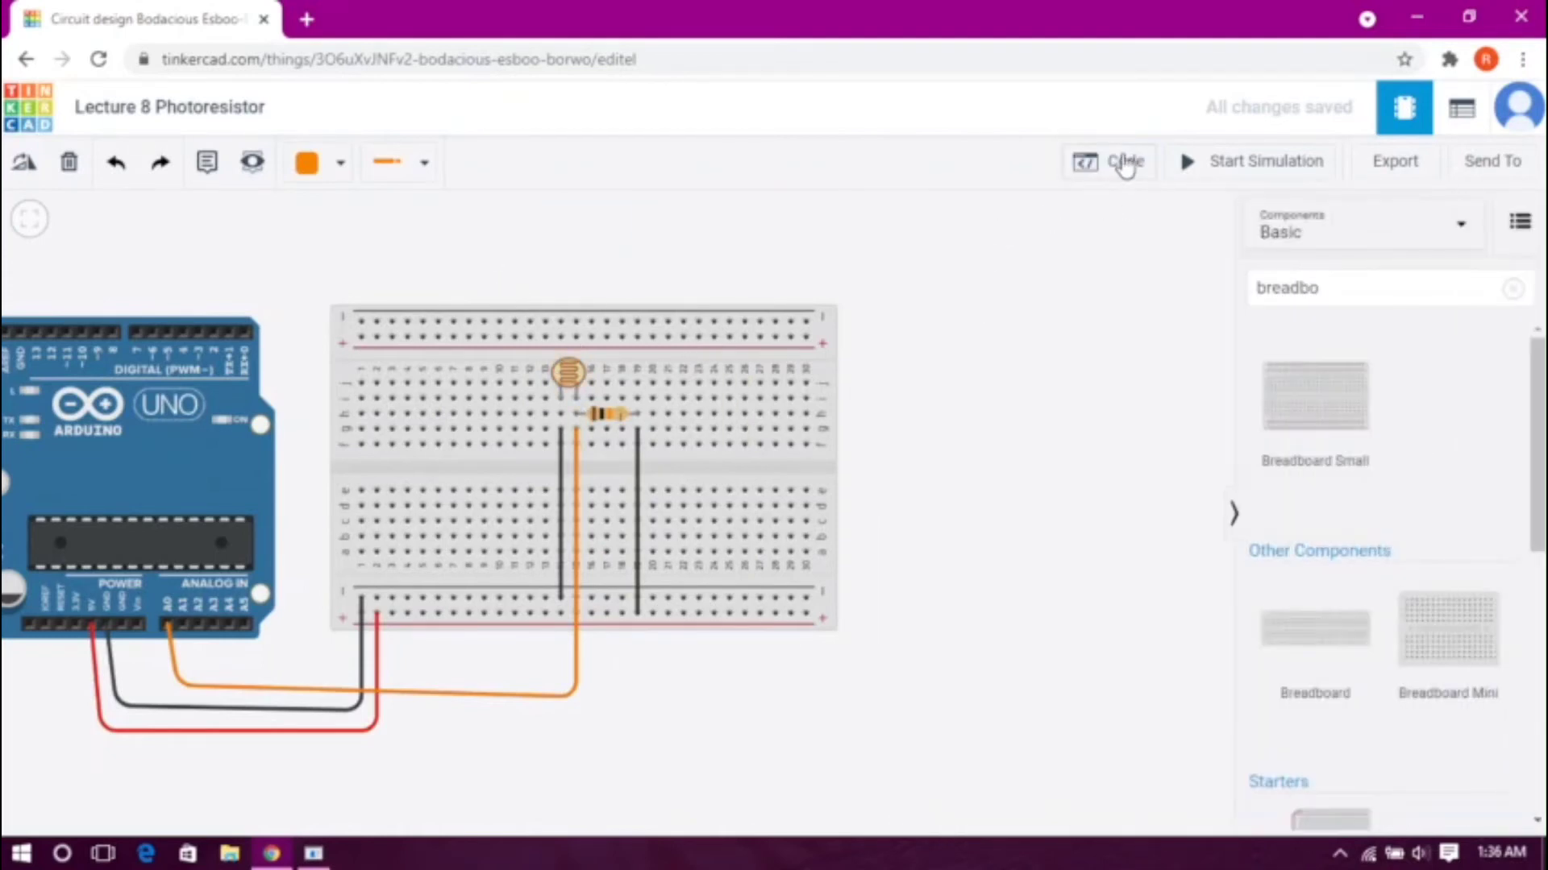
{"action": "left_click", "coordinate": [1123, 160]}
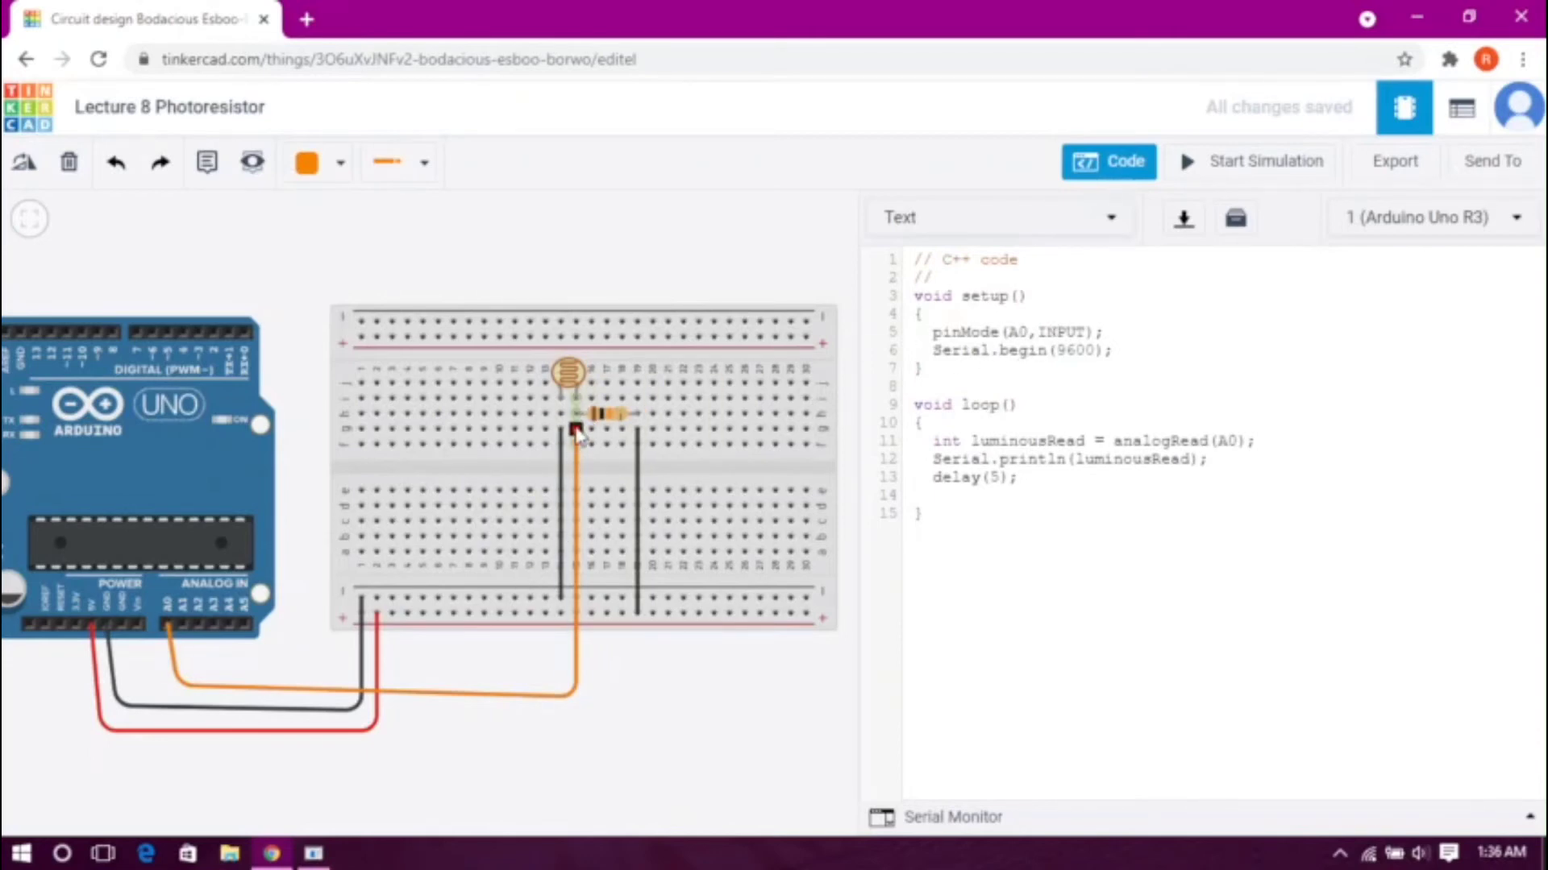
{"action": "left_click", "coordinate": [174, 647]}
Step: Examine the code's serial output and delay lines together with the Serial Monitor
{"action": "left_click", "coordinate": [1523, 818]}
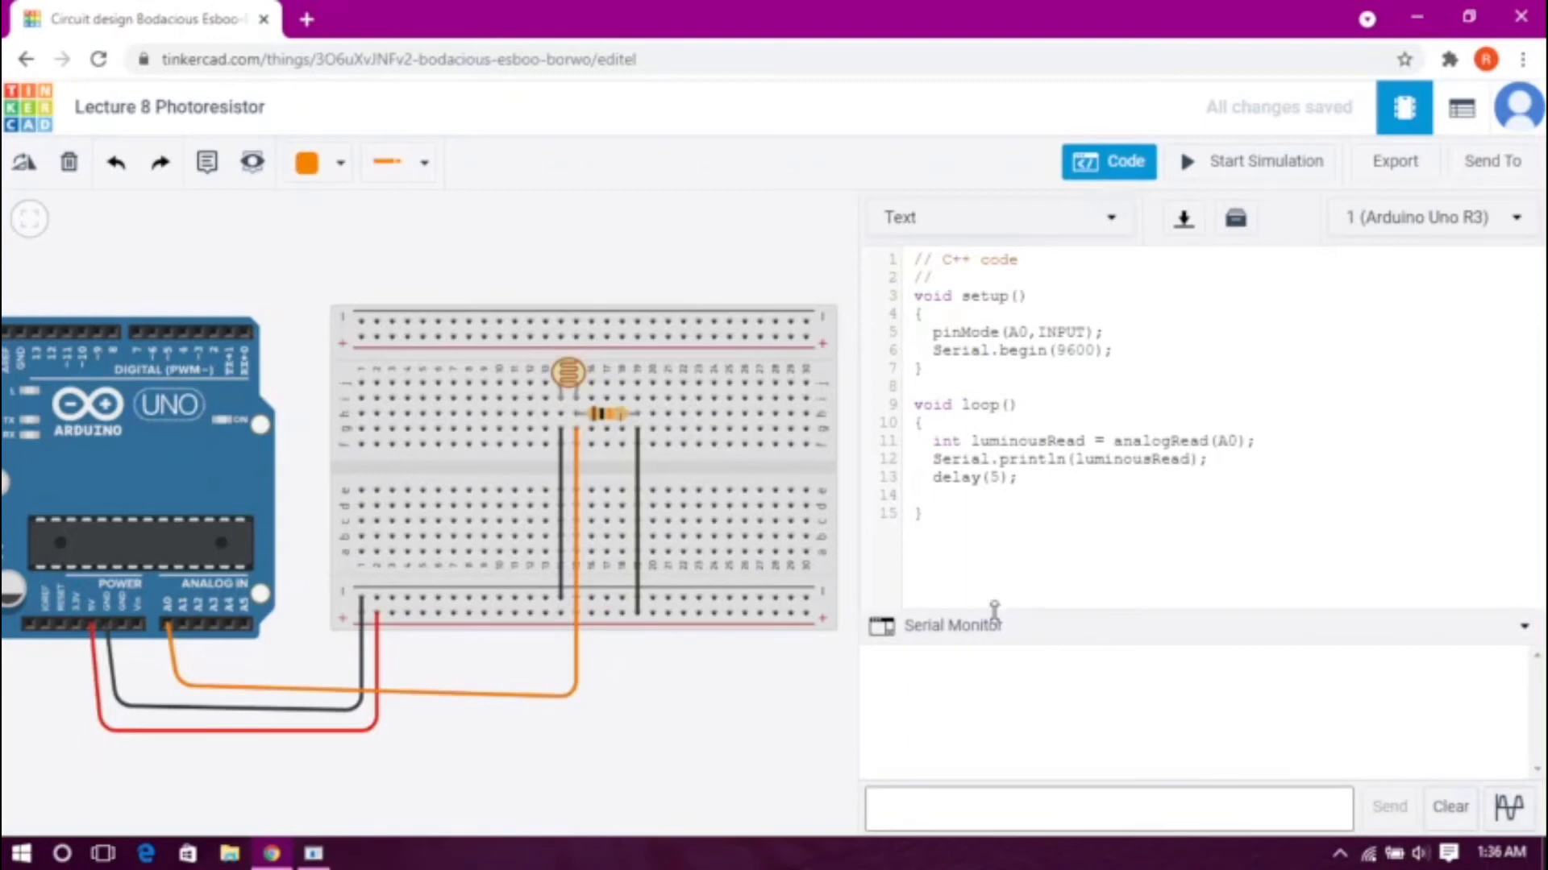
{"action": "left_click", "coordinate": [1528, 631]}
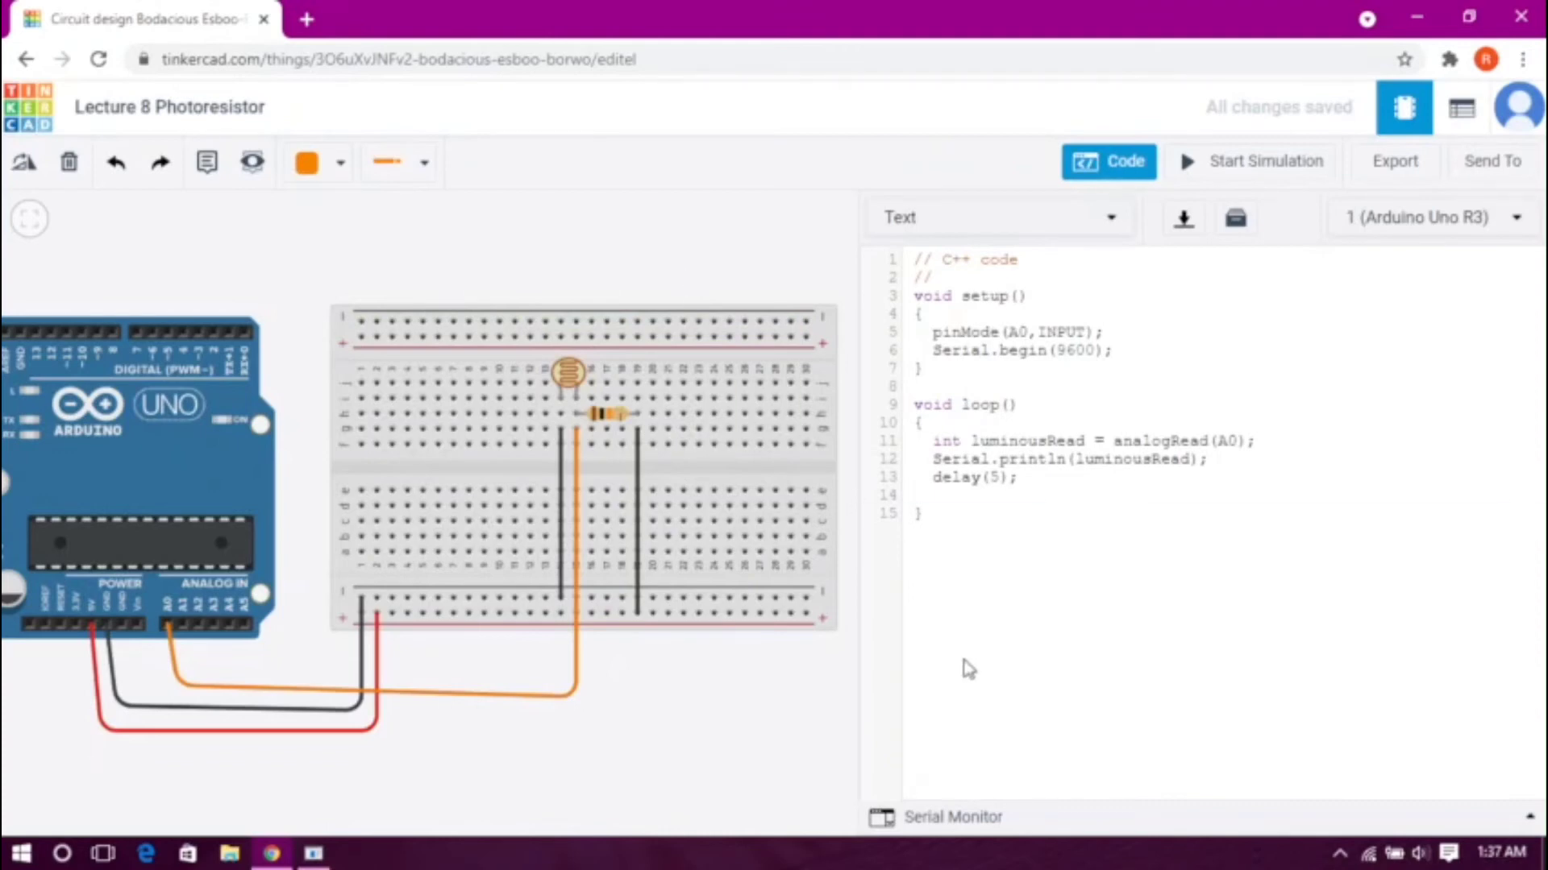
{"action": "left_click", "coordinate": [1415, 828]}
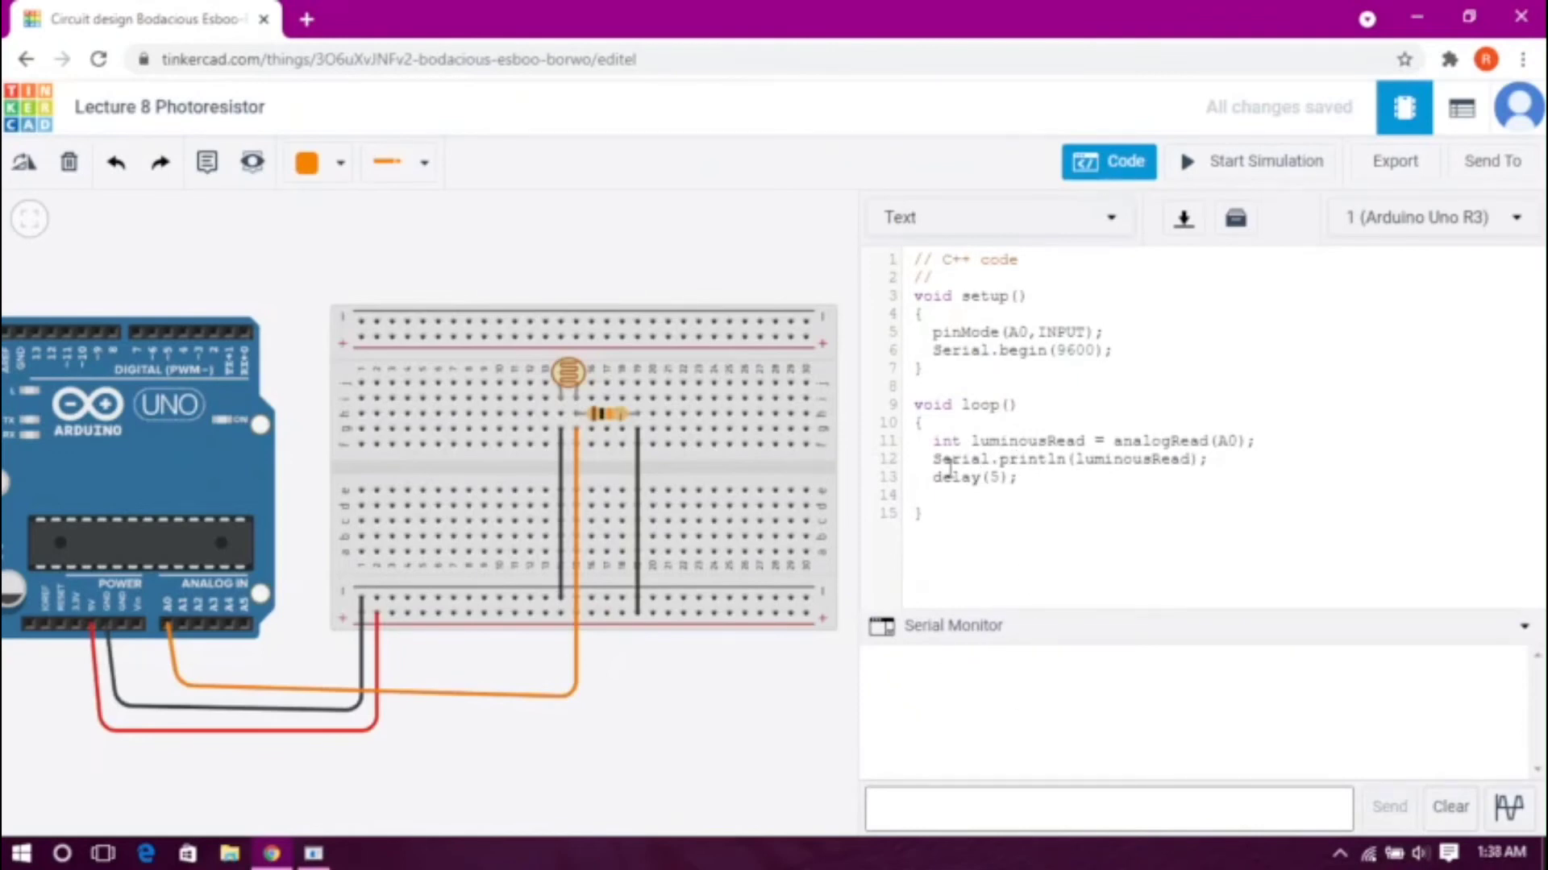
{"action": "left_click", "coordinate": [1406, 632]}
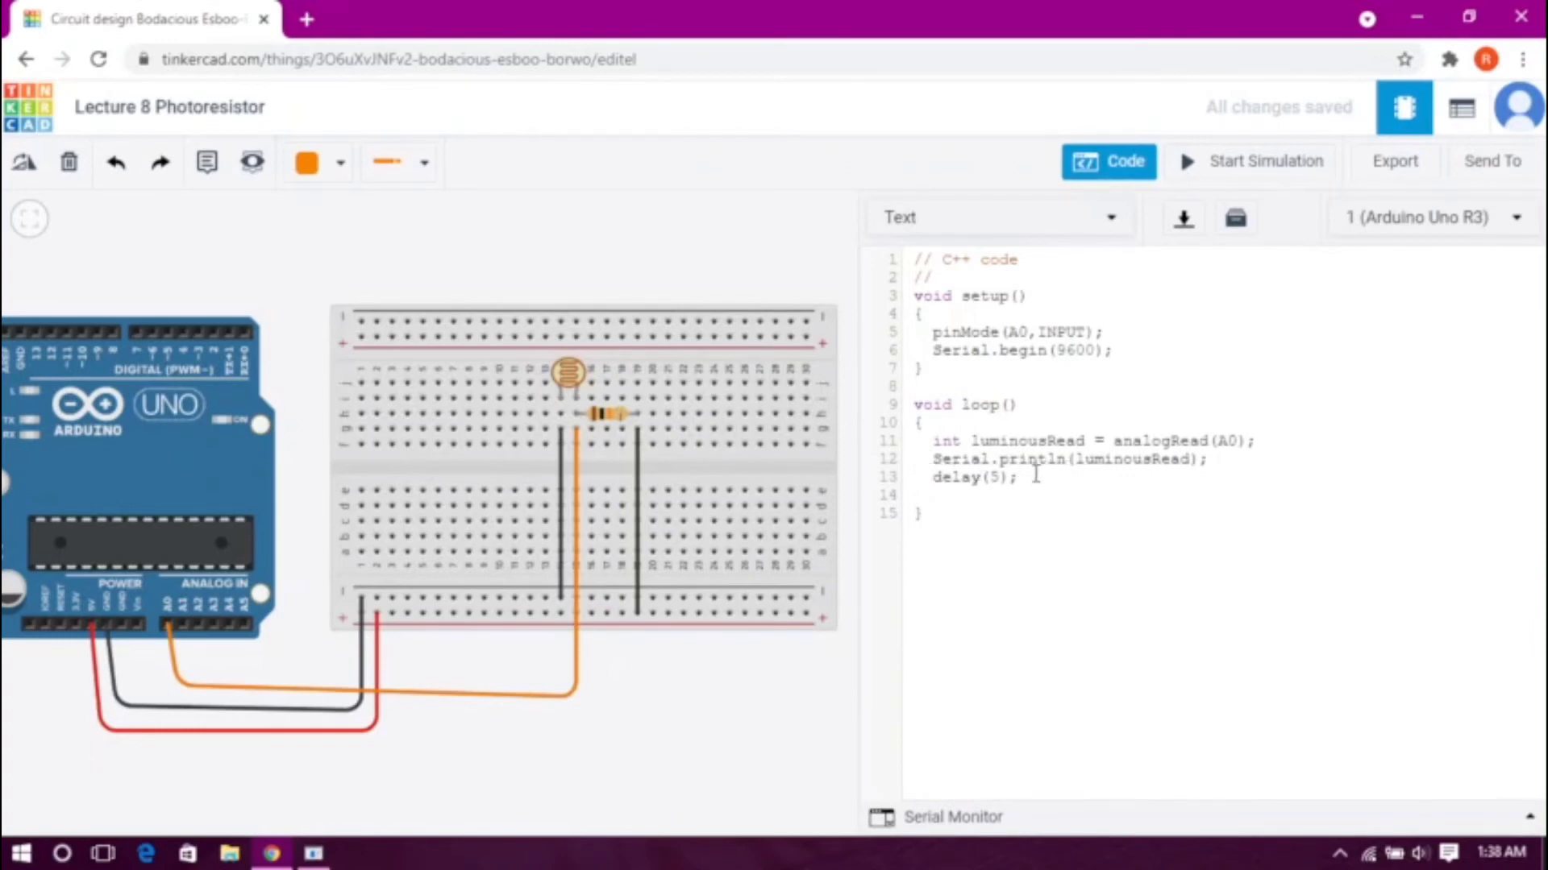
{"action": "left_click", "coordinate": [1482, 818]}
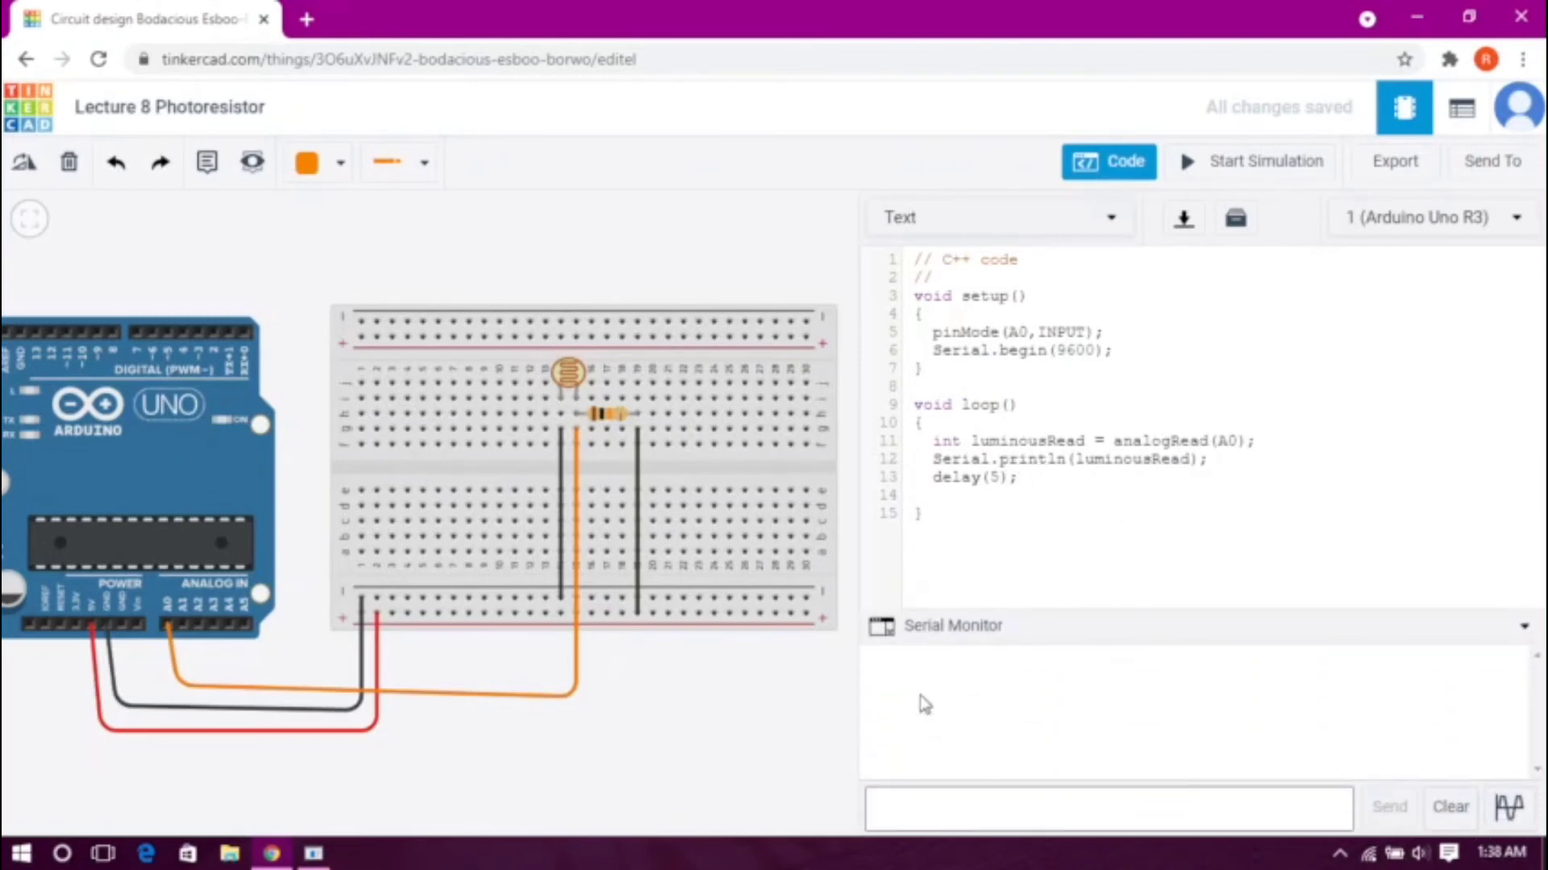
Step: Set the delay in the code's loop function to 1000
{"action": "left_click", "coordinate": [1145, 614]}
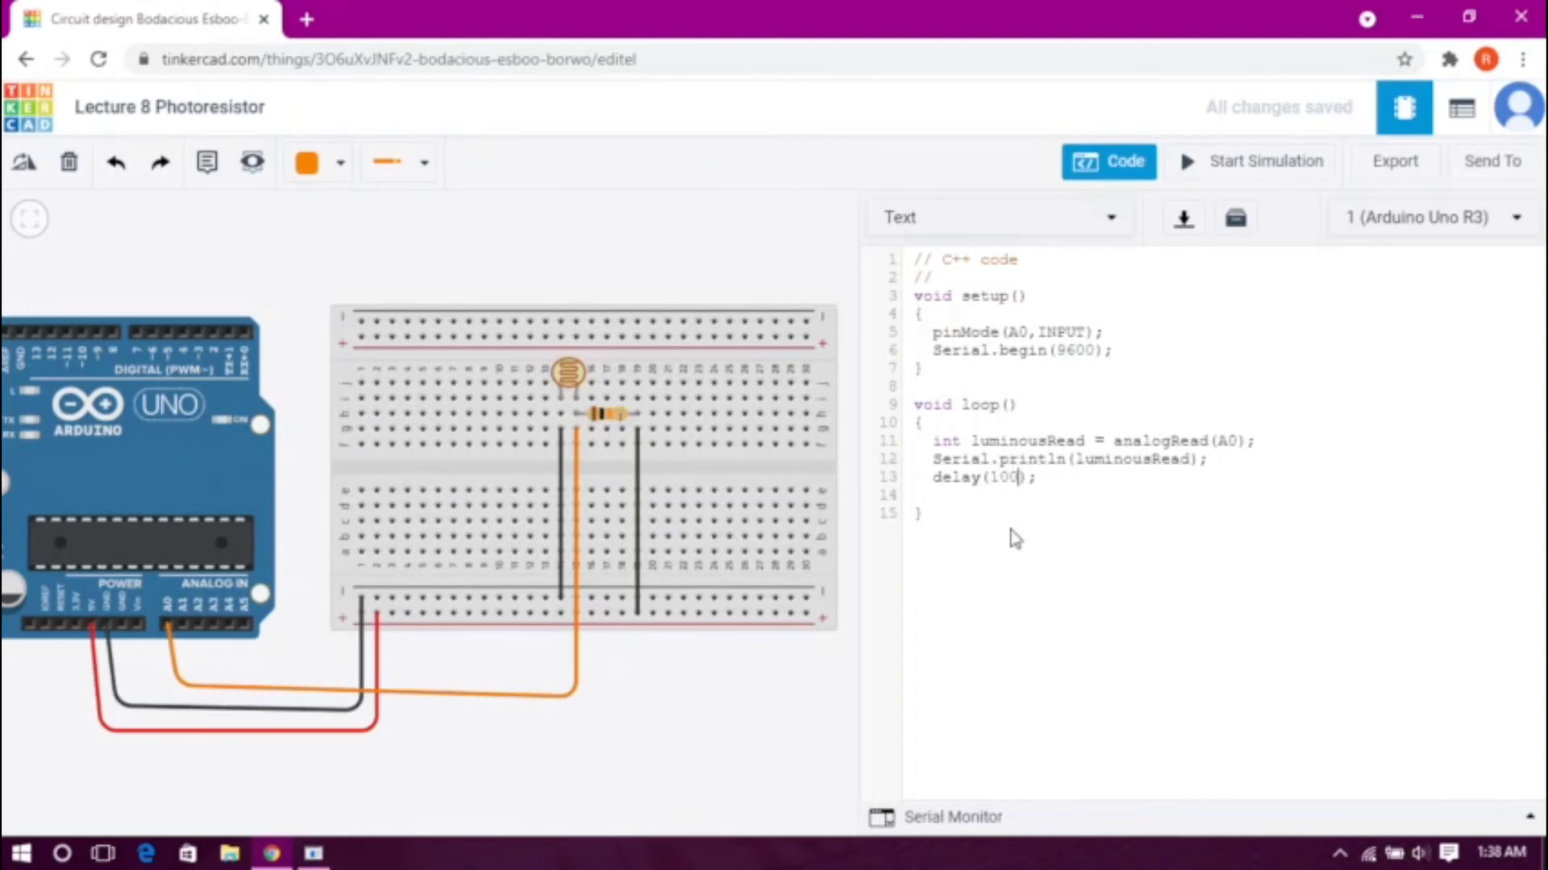
{"action": "type", "text": "0"}
Step: Run the simulation with the Serial Monitor open to view the photoresistor readings, dismissing the debugger help, and stop it again
{"action": "left_click", "coordinate": [1061, 815]}
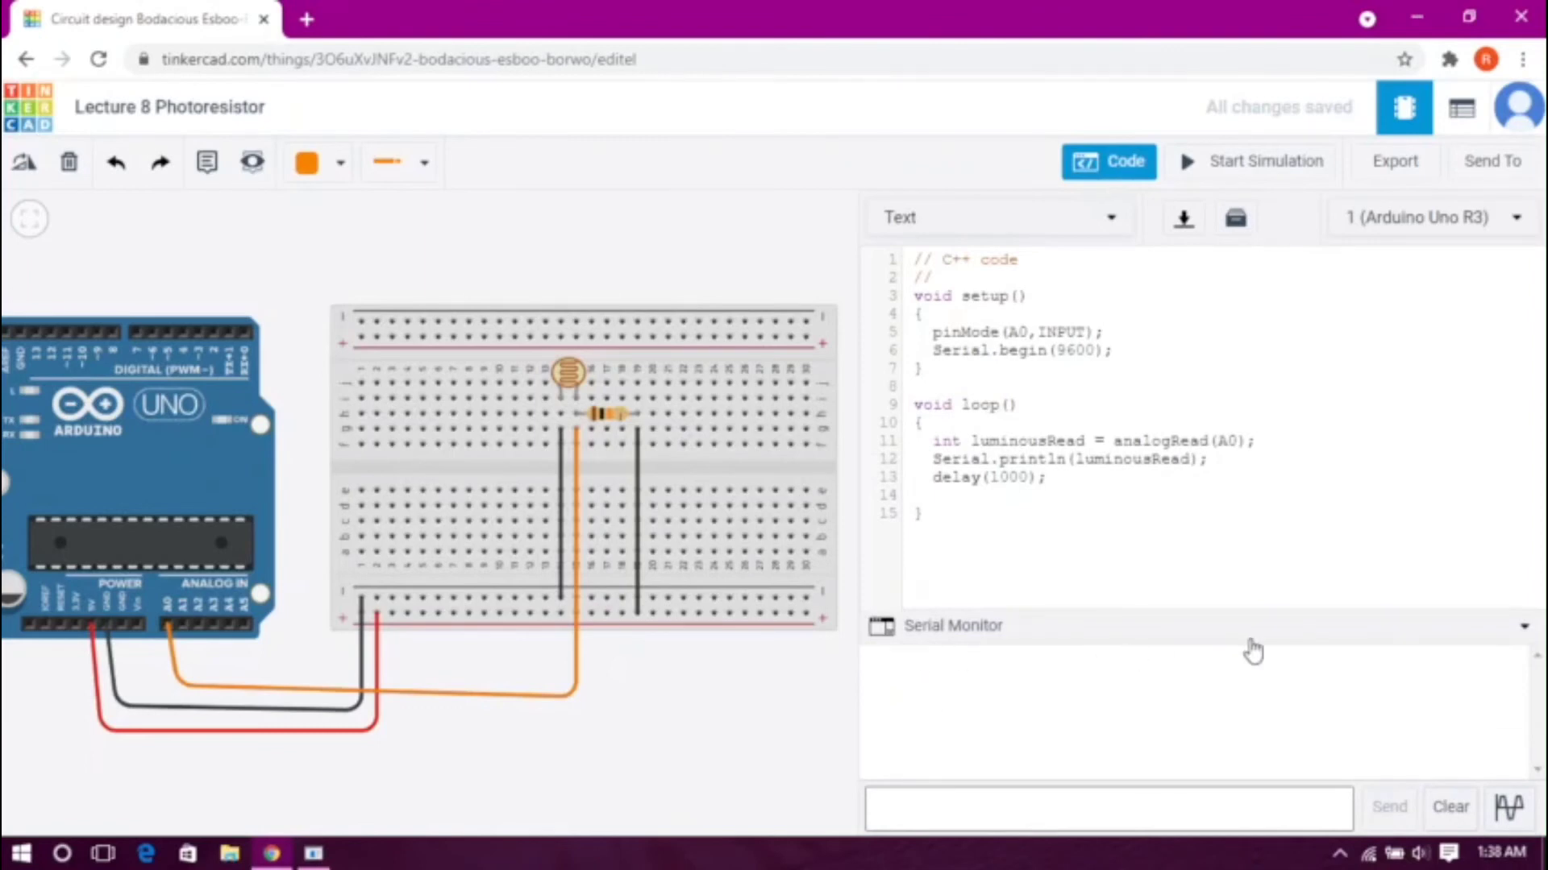
{"action": "left_click", "coordinate": [1185, 641]}
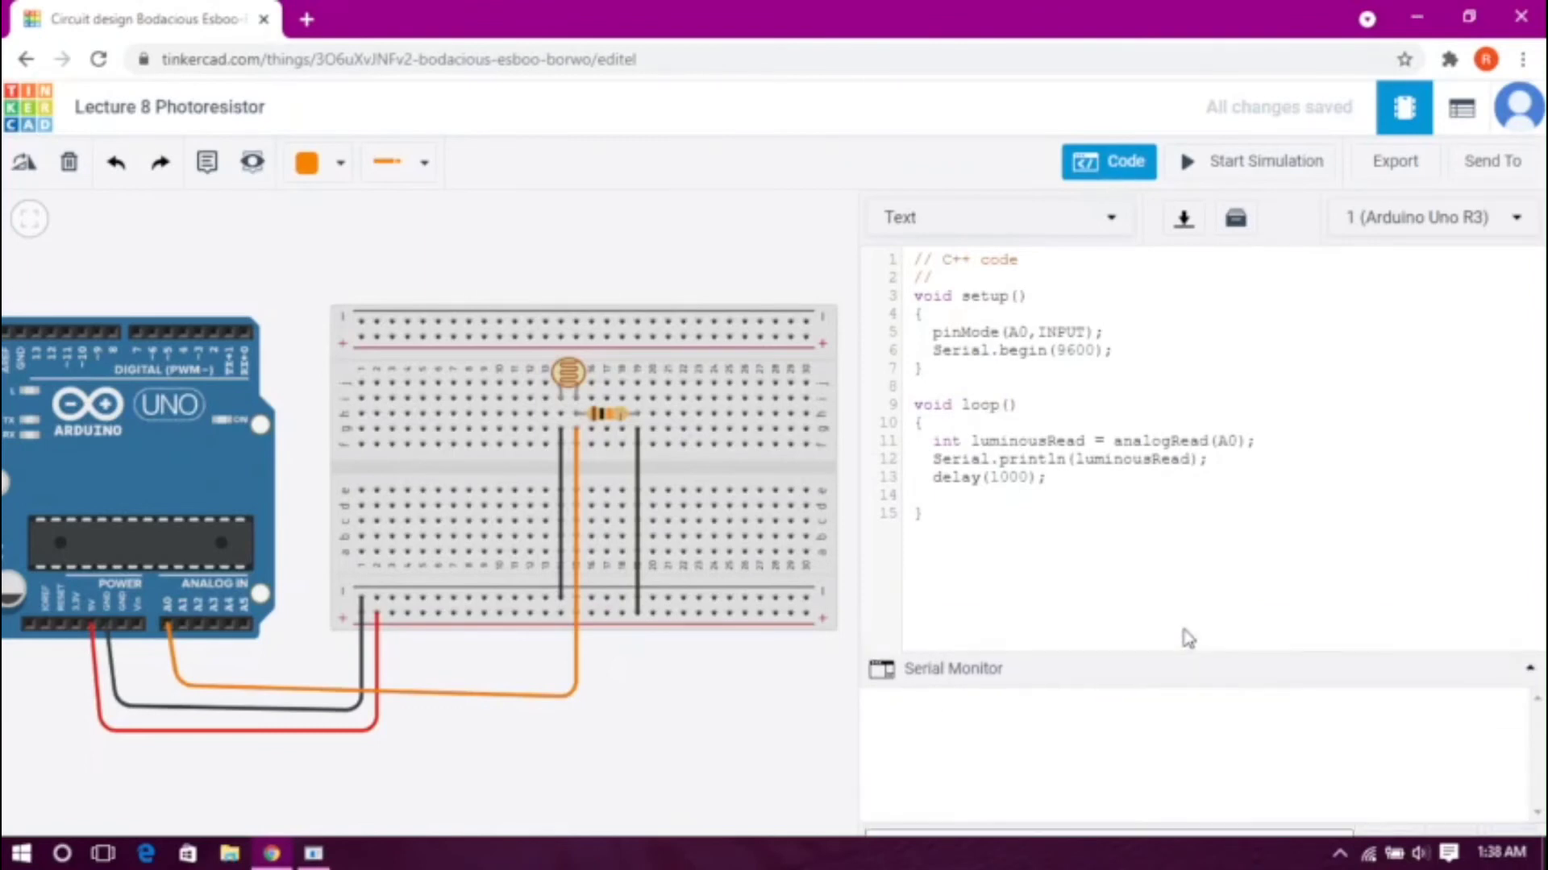
{"action": "left_click", "coordinate": [1094, 822]}
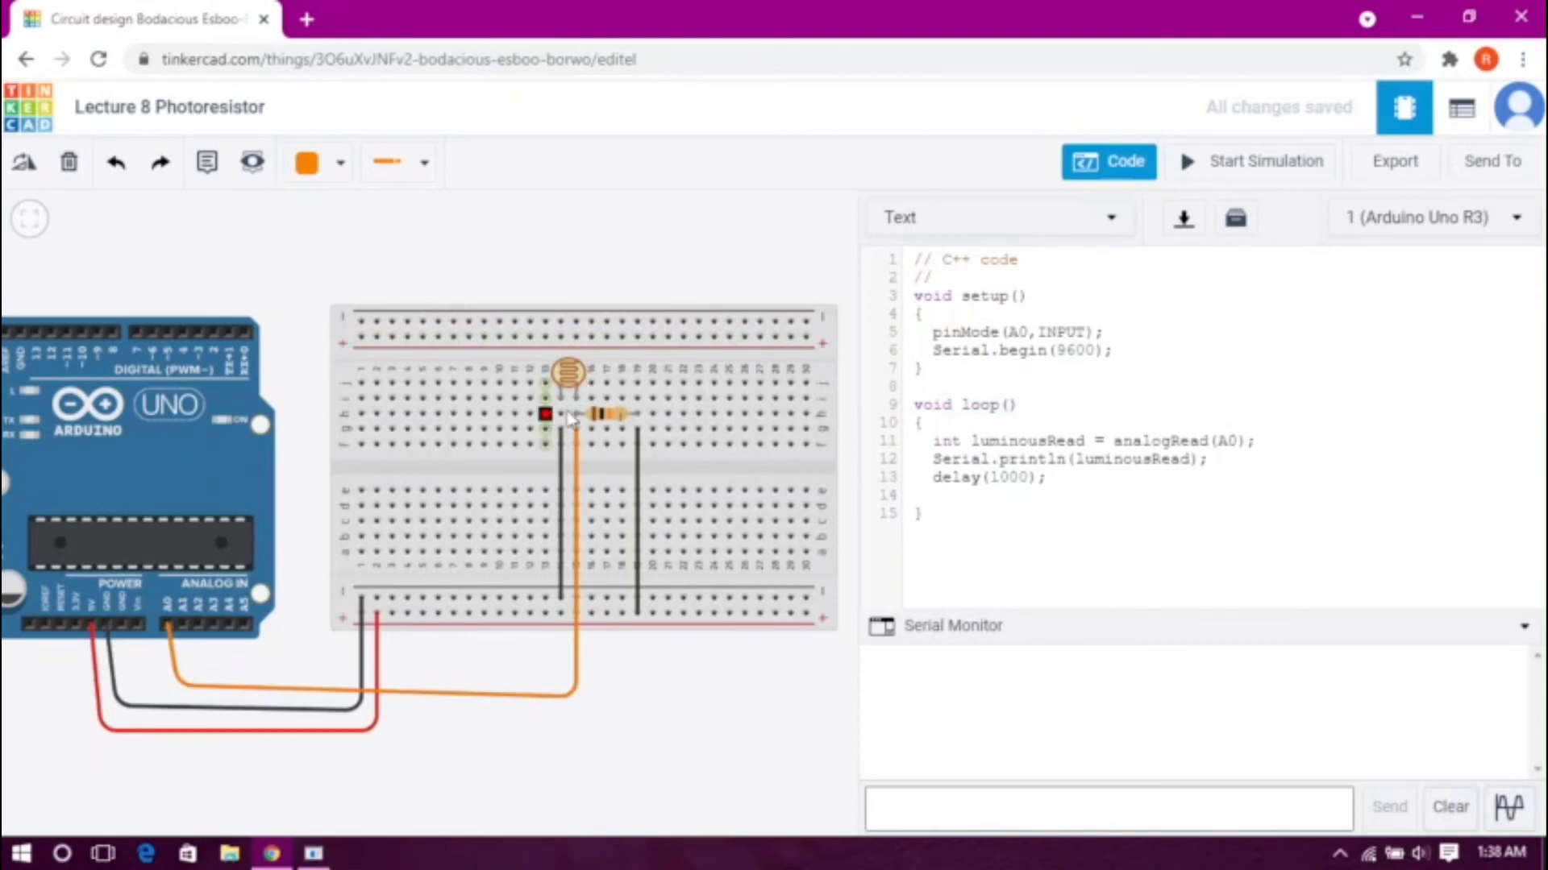
{"action": "left_click", "coordinate": [563, 443]}
{"action": "left_click", "coordinate": [1231, 179]}
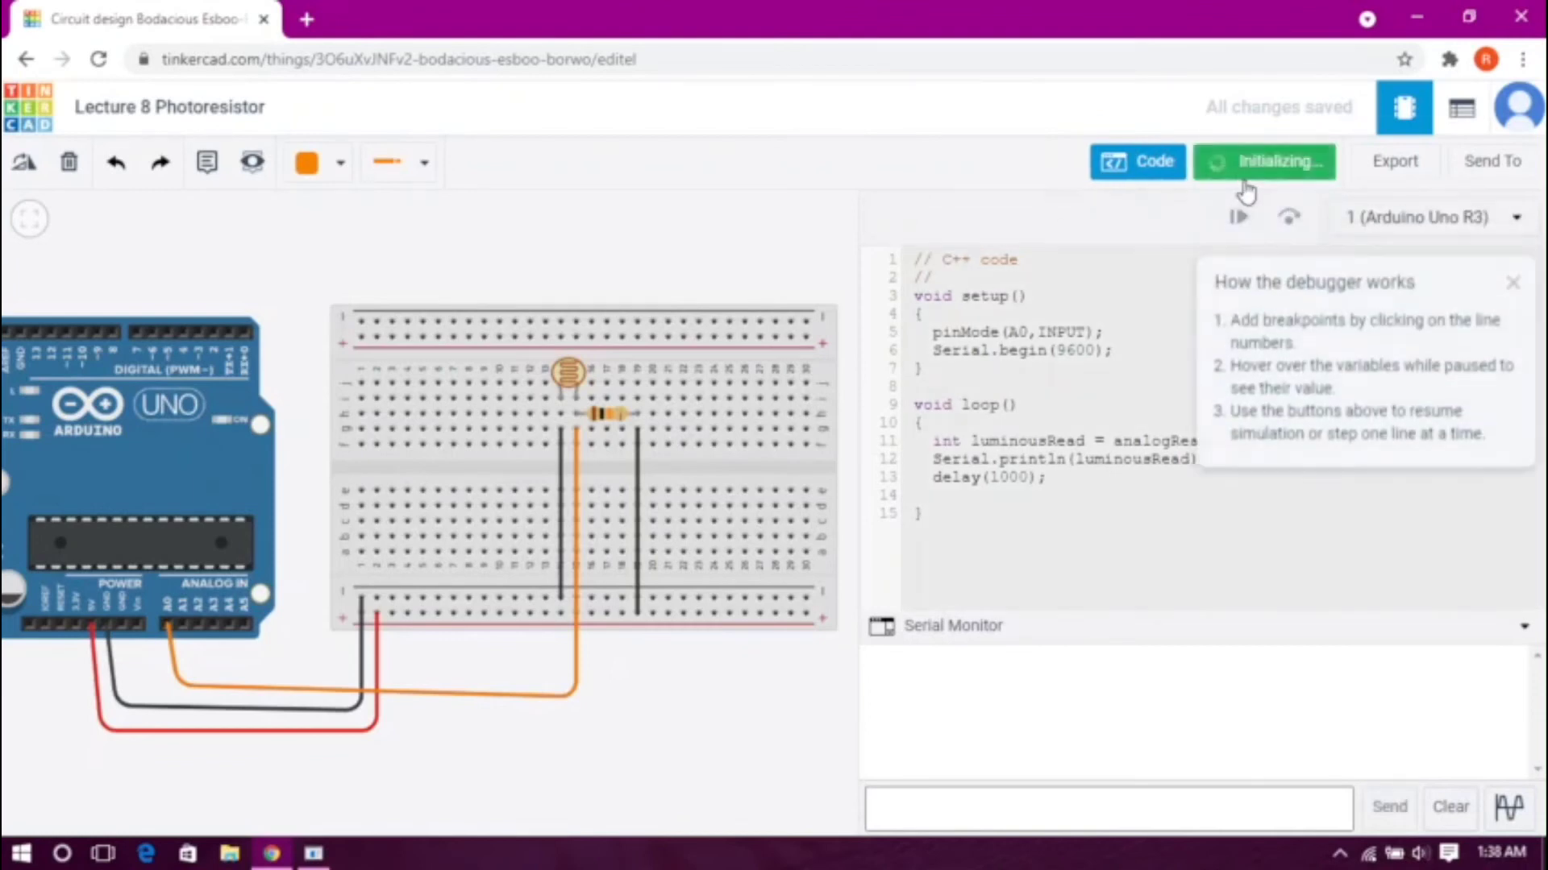
{"action": "left_click", "coordinate": [1527, 299]}
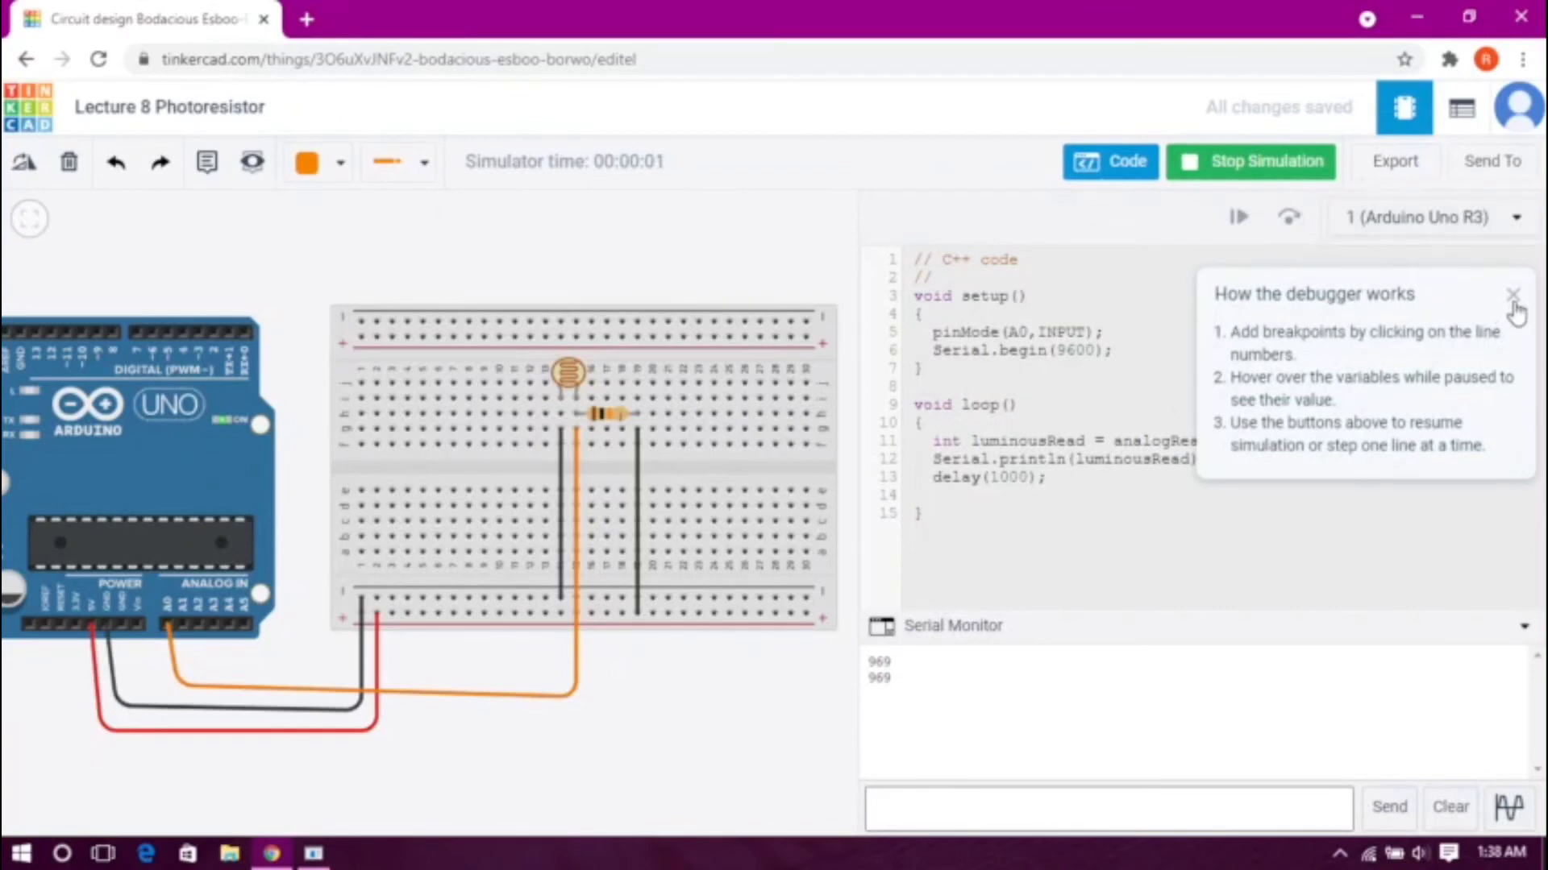
{"action": "left_click", "coordinate": [1513, 295]}
{"action": "left_click", "coordinate": [1233, 162]}
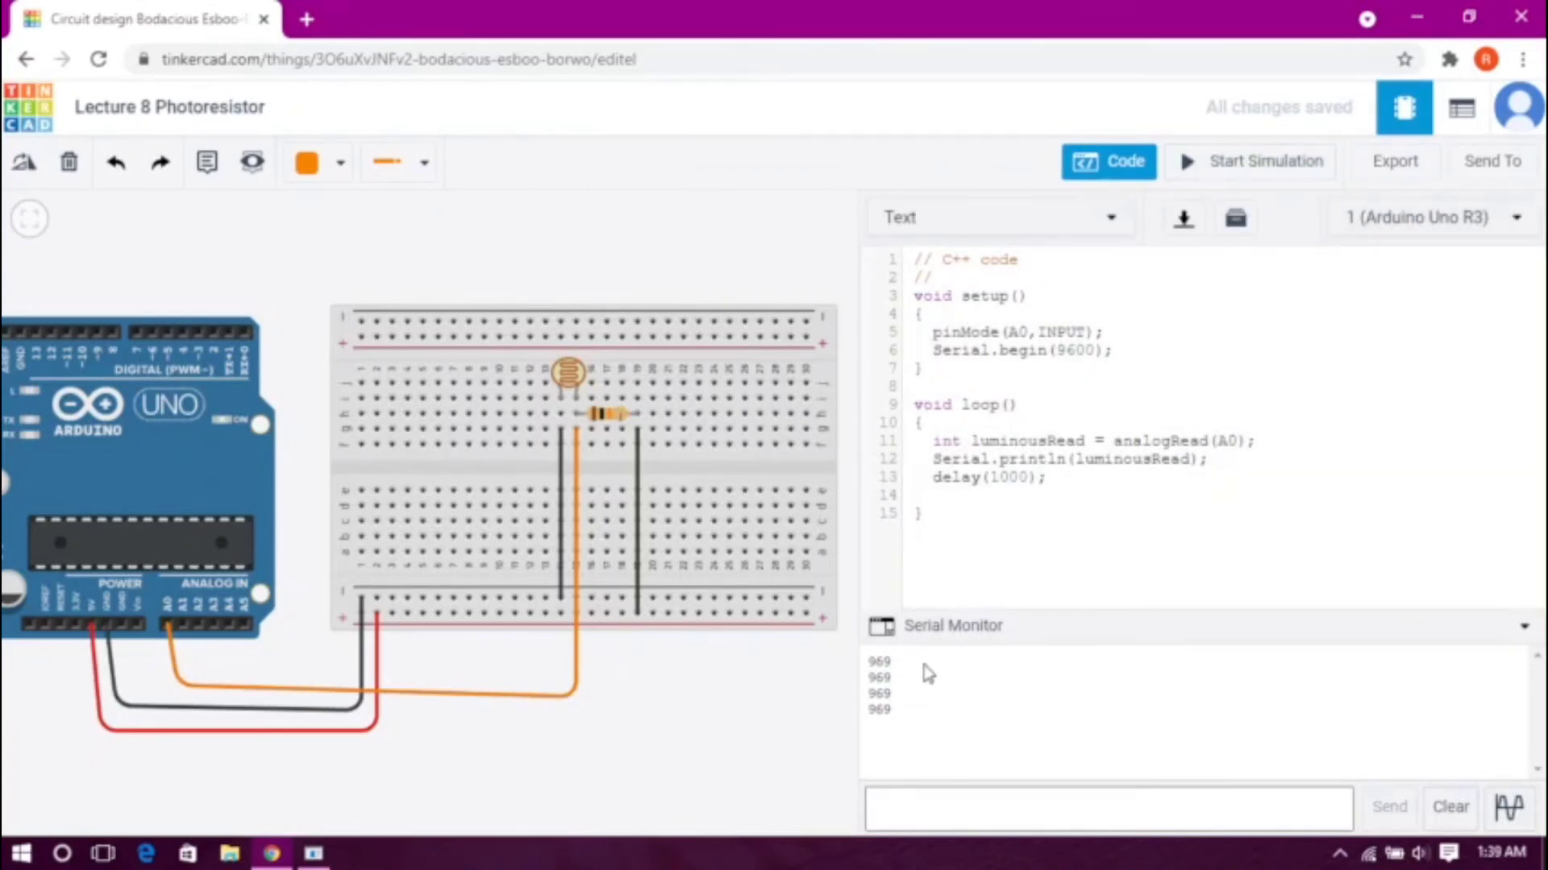
Step: Hide the Serial Monitor and the code, and search the component library for the photoresistor to compare with the one on the breadboard
{"action": "left_click", "coordinate": [569, 374]}
{"action": "left_click_drag", "start_coordinate": [501, 269], "coordinate": [609, 313]}
{"action": "left_click", "coordinate": [657, 412]}
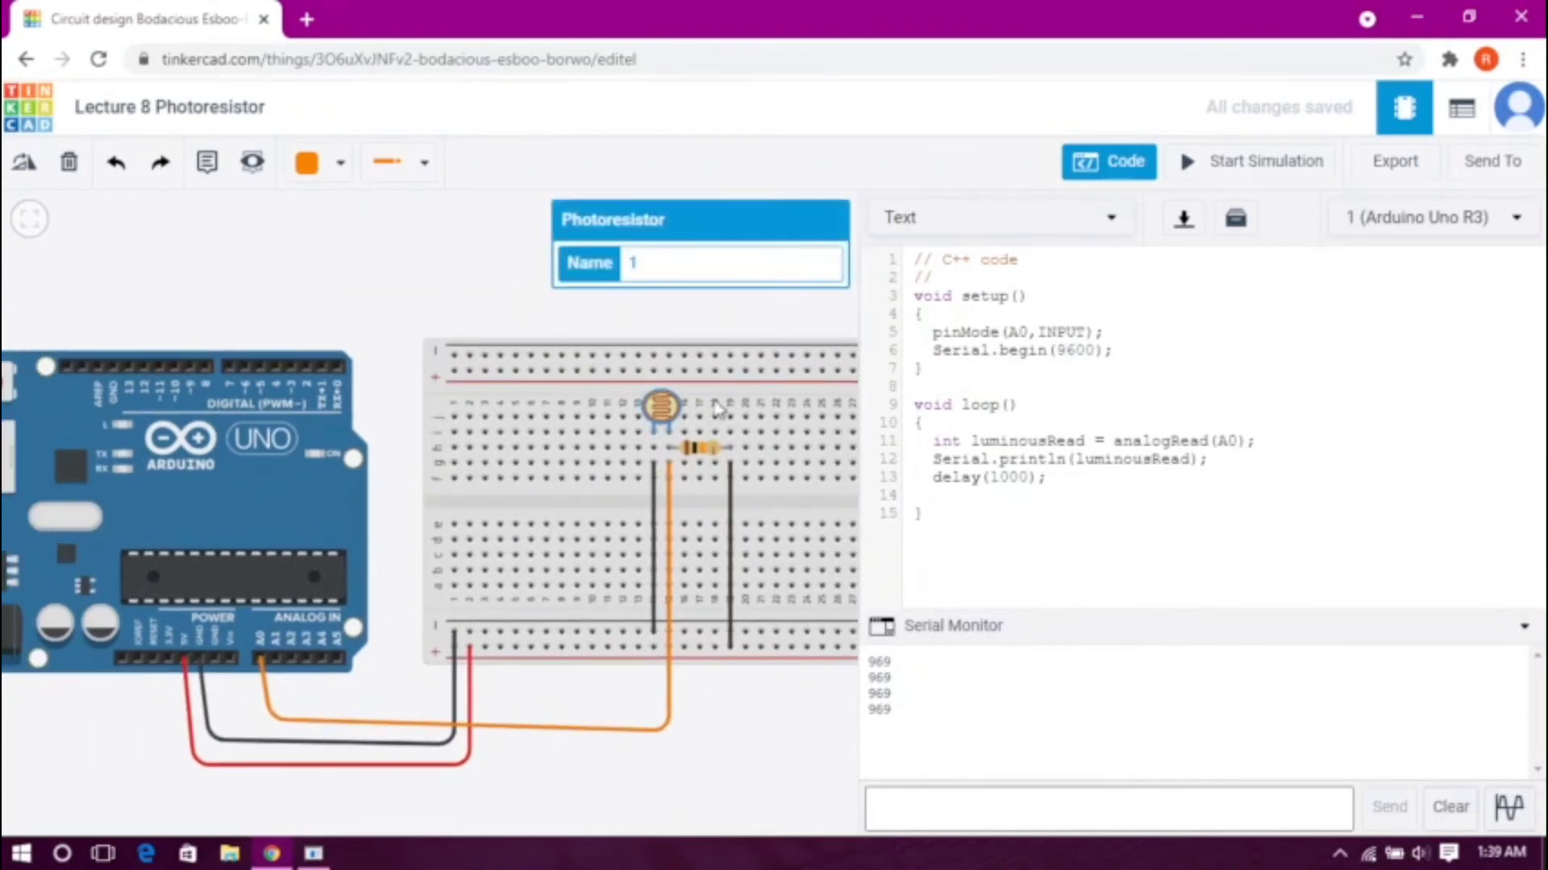
{"action": "left_click_drag", "start_coordinate": [709, 310], "coordinate": [649, 322]}
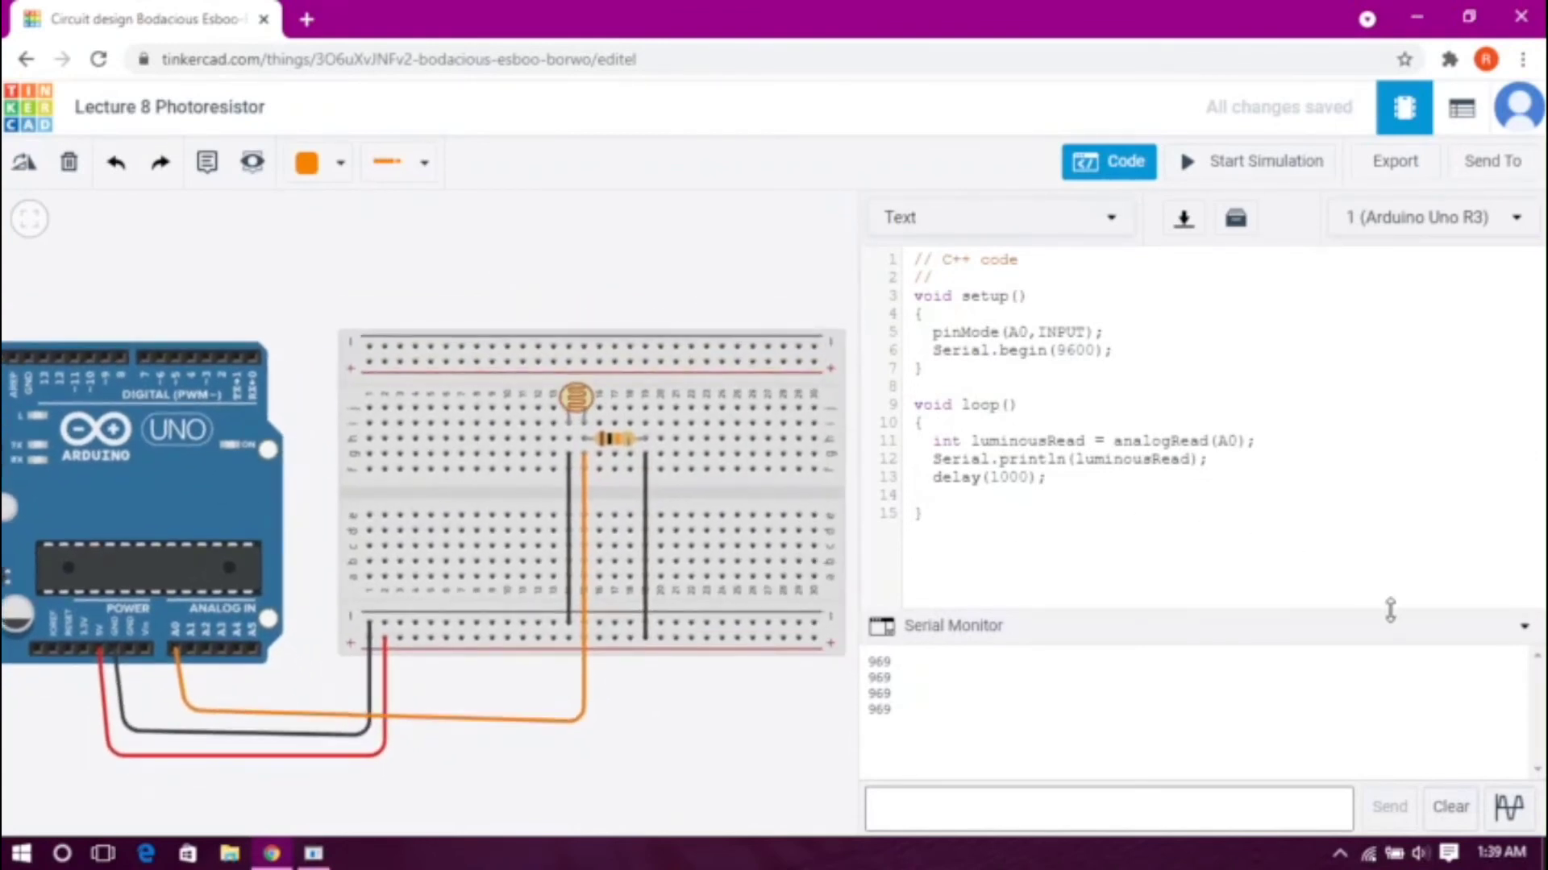
{"action": "left_click", "coordinate": [1444, 632]}
{"action": "left_click", "coordinate": [790, 234]}
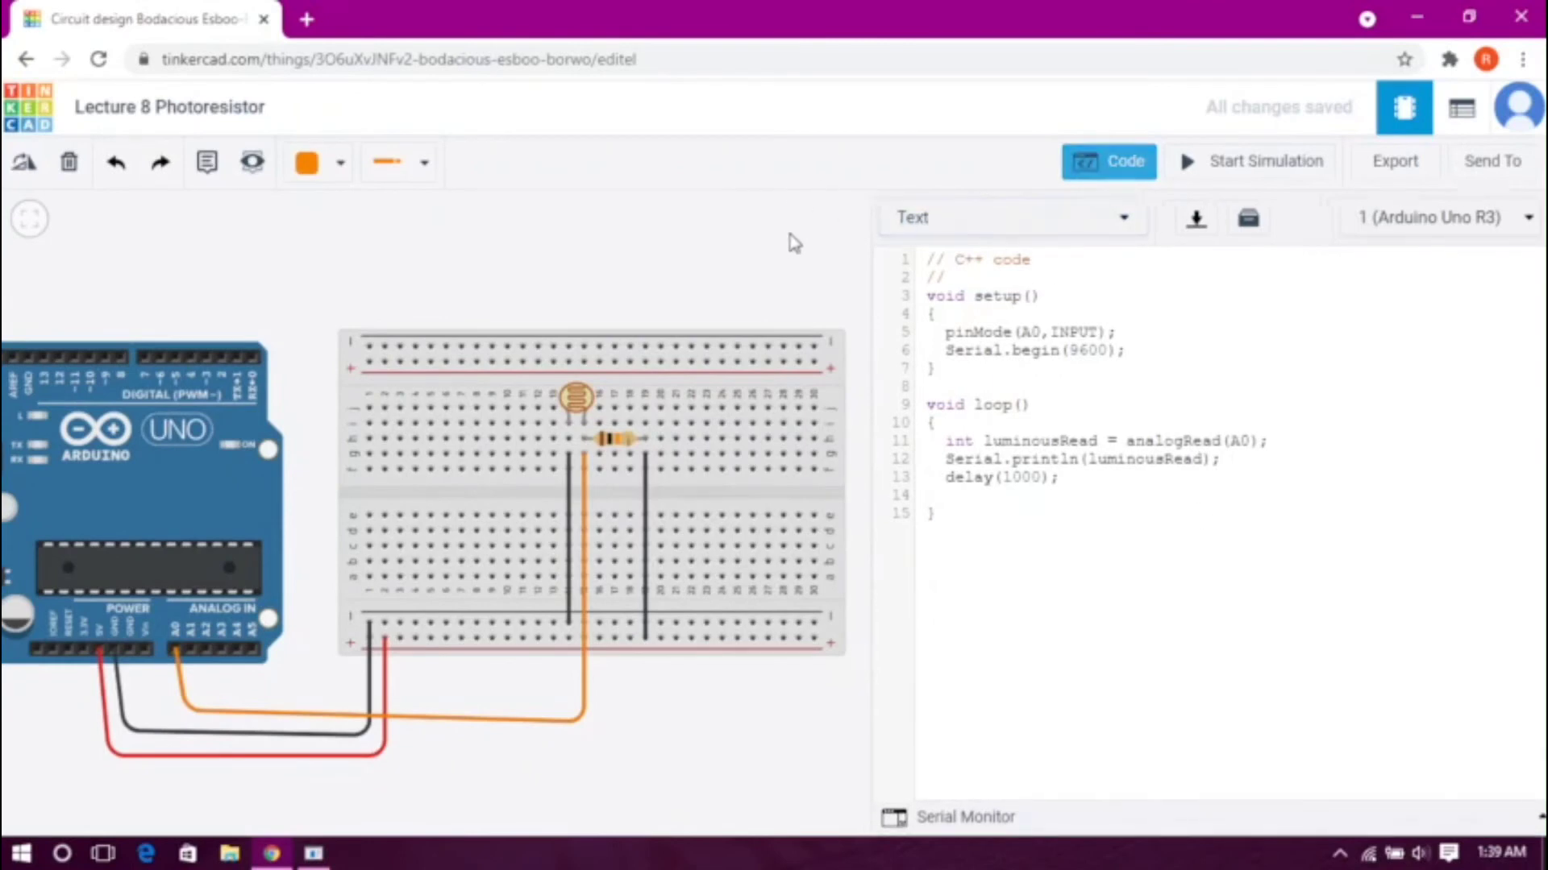
{"action": "left_click_drag", "start_coordinate": [569, 296], "coordinate": [693, 298]}
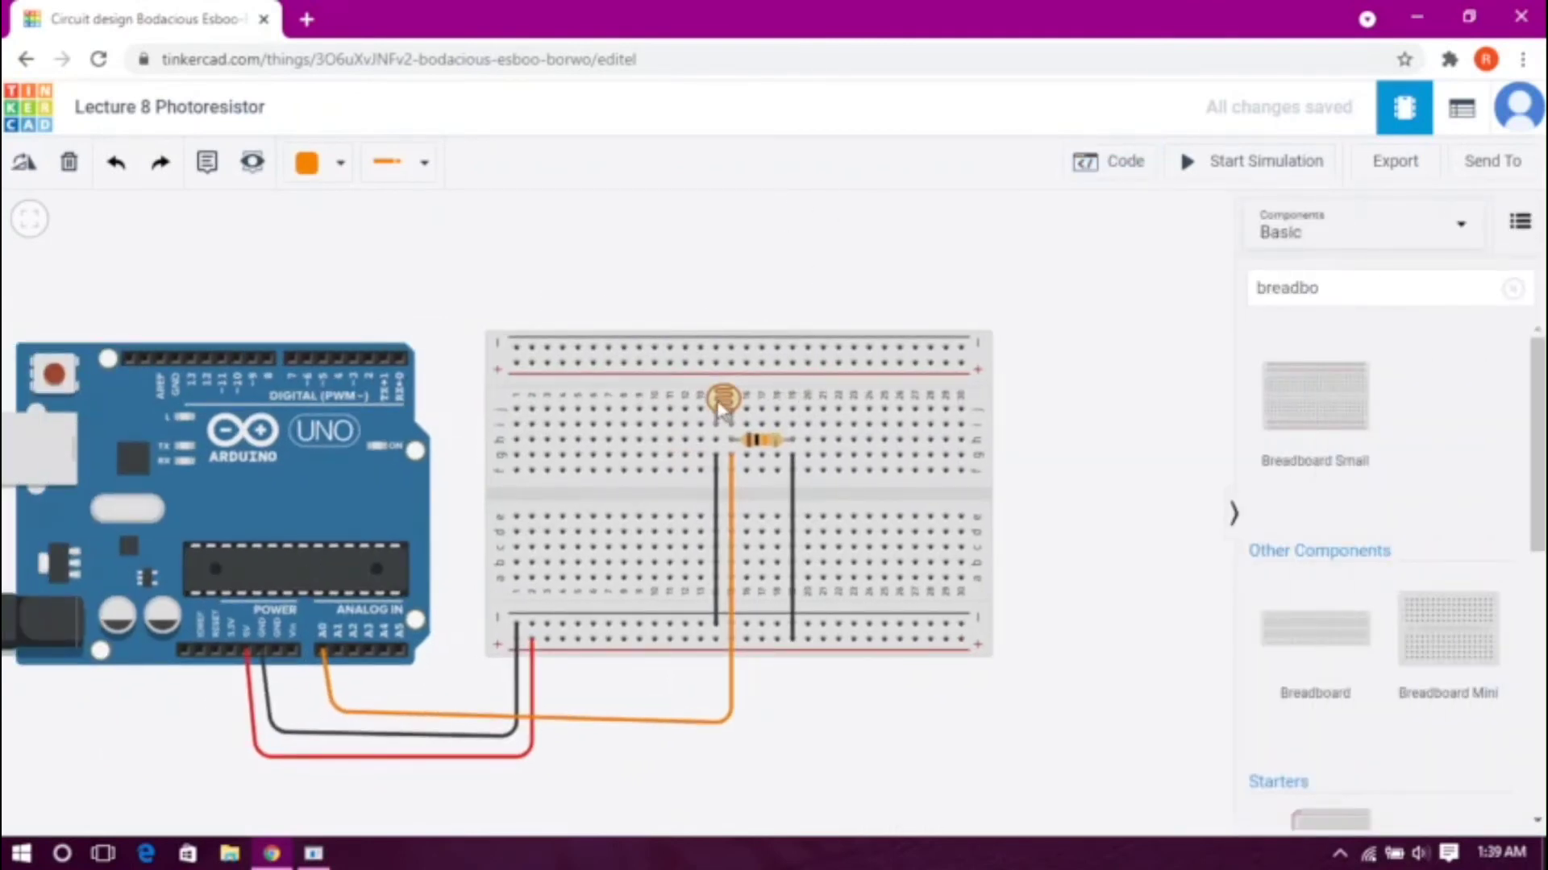
{"action": "left_click", "coordinate": [723, 403]}
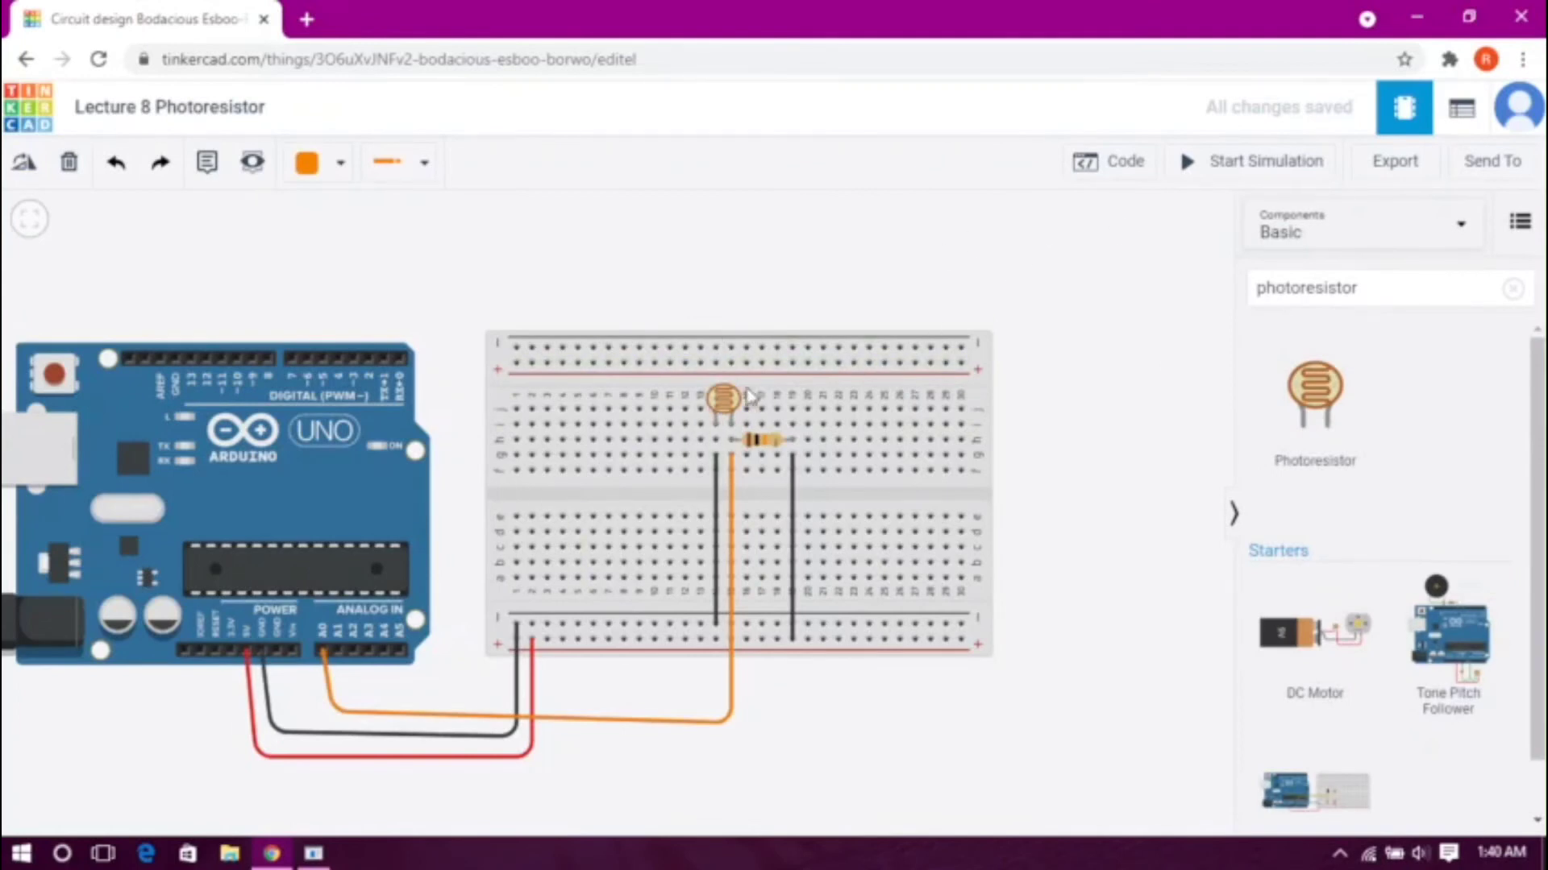
Step: Run the simulation with the code and Serial Monitor shown, and vary the photoresistor's light level from dark to bright and back to dark
{"action": "left_click", "coordinate": [1193, 166]}
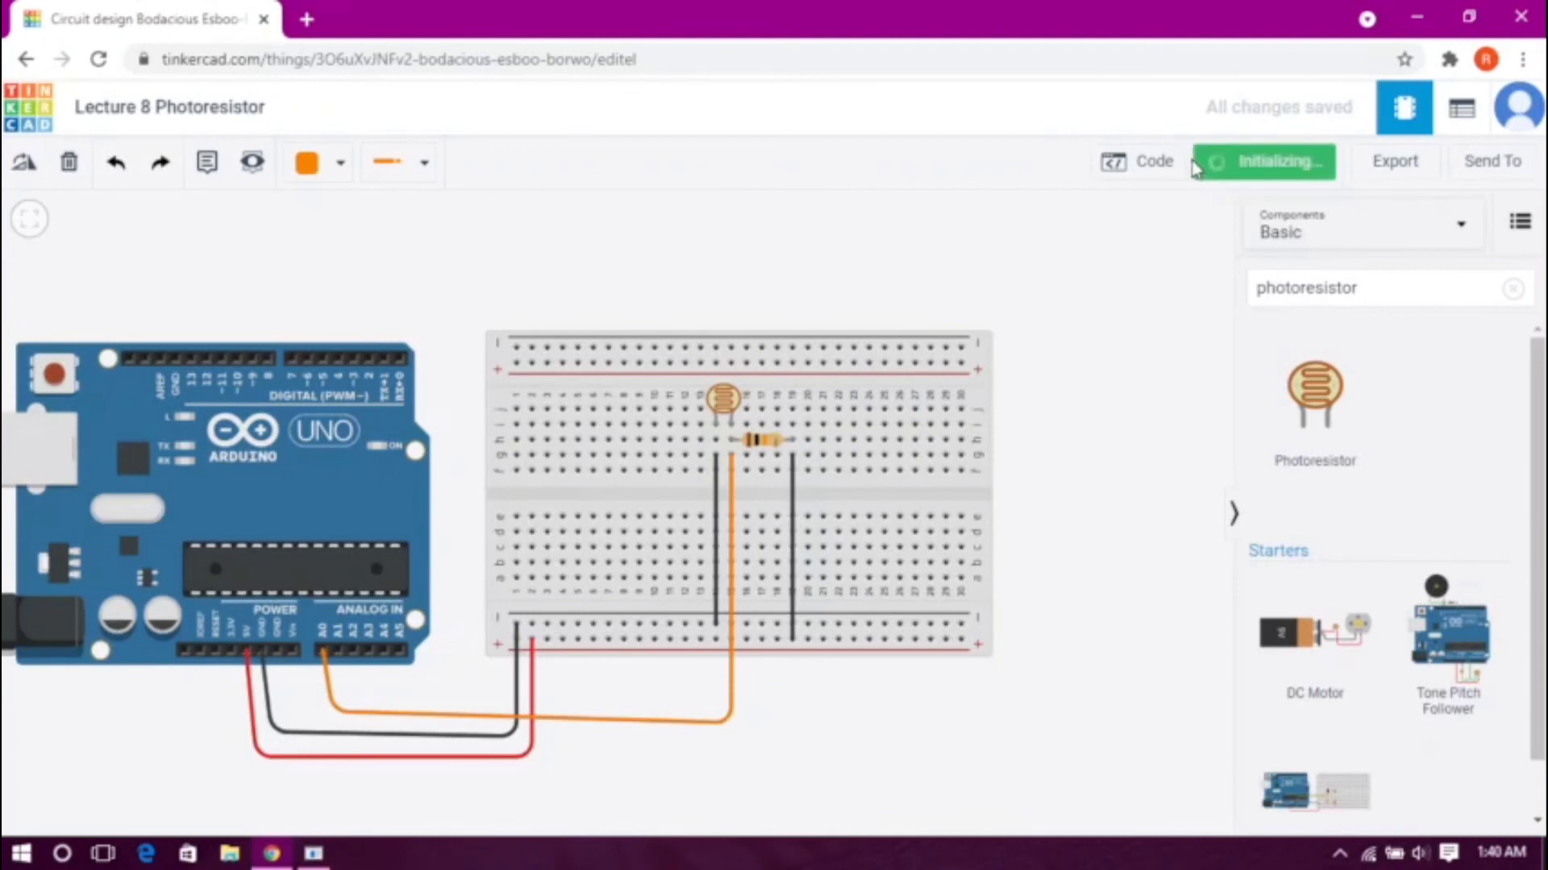
{"action": "left_click", "coordinate": [1135, 179]}
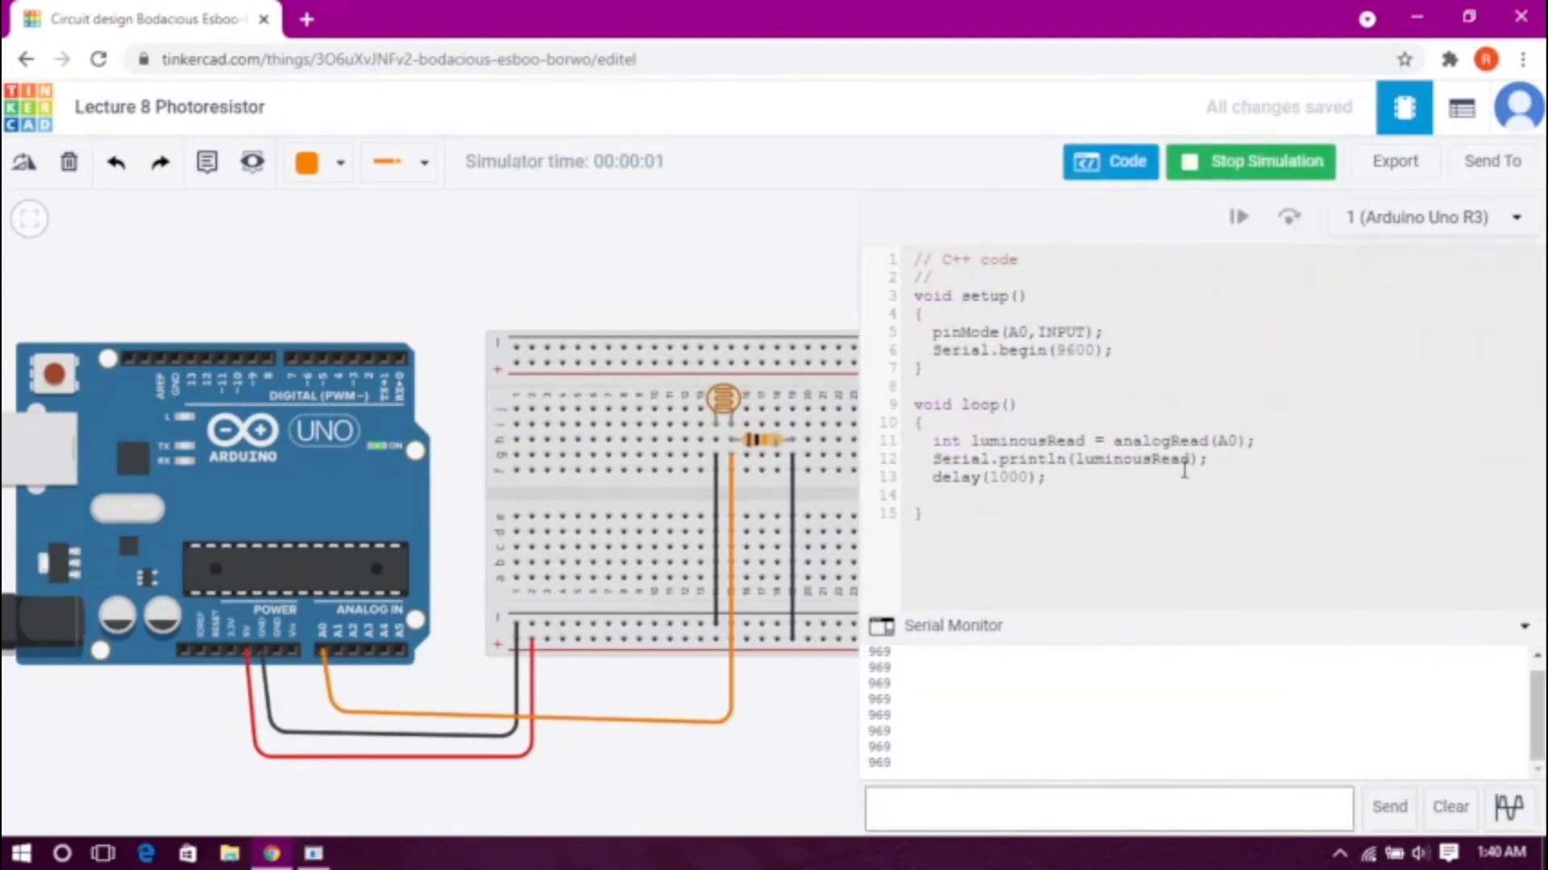
{"action": "left_click", "coordinate": [720, 397]}
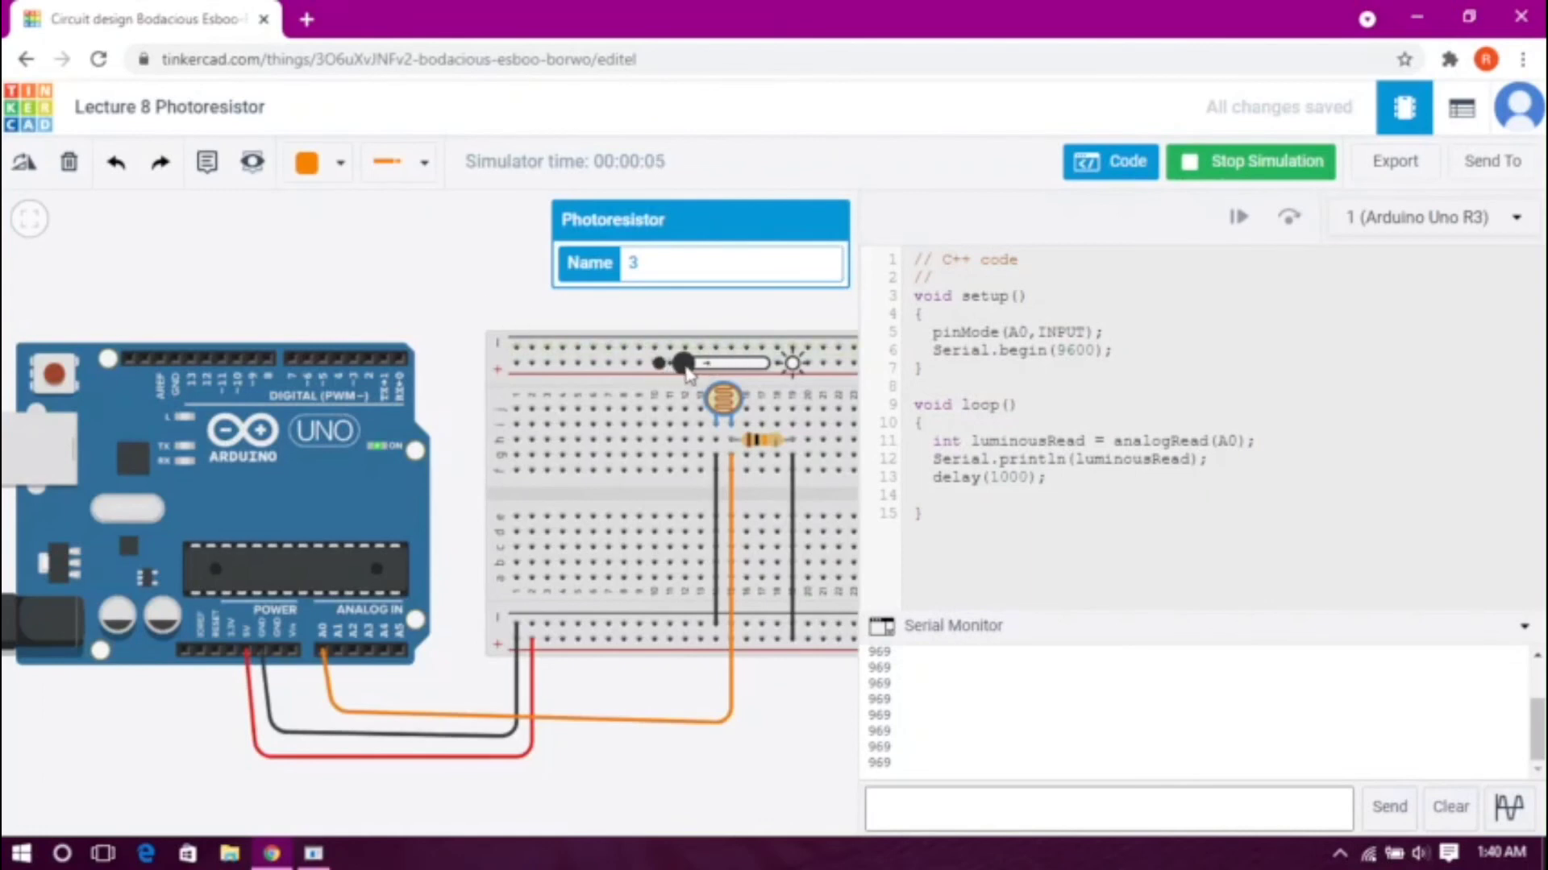
{"action": "left_click_drag", "start_coordinate": [516, 319], "coordinate": [307, 315]}
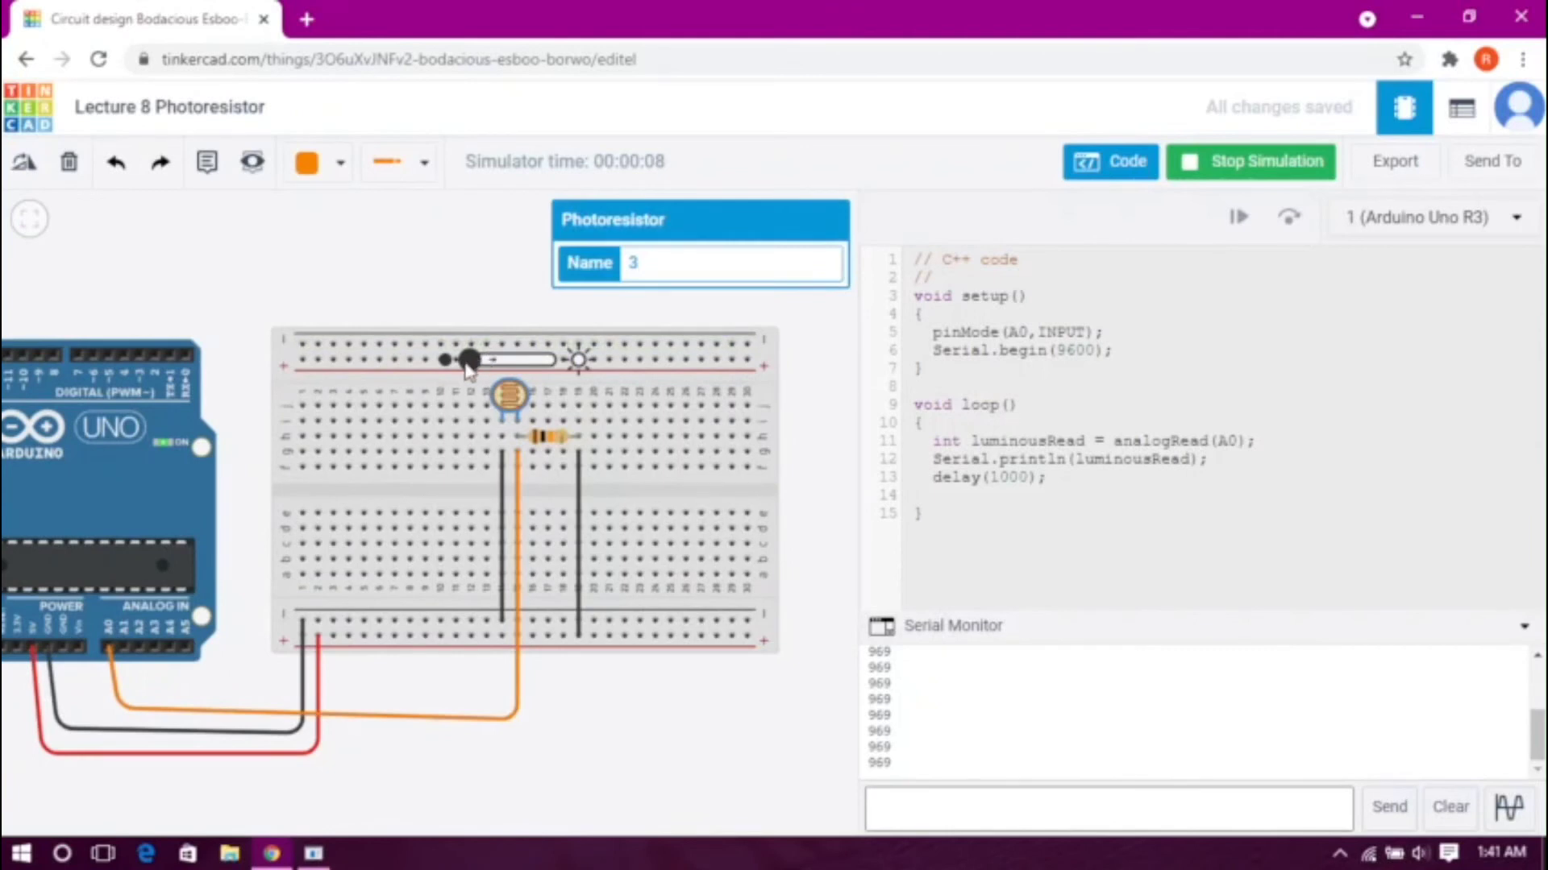
{"action": "mouse_move", "coordinate": [472, 370]}
{"action": "left_mouse_down"}
{"action": "mouse_move", "coordinate": [532, 364]}
{"action": "mouse_move", "coordinate": [472, 363]}
{"action": "left_mouse_up"}
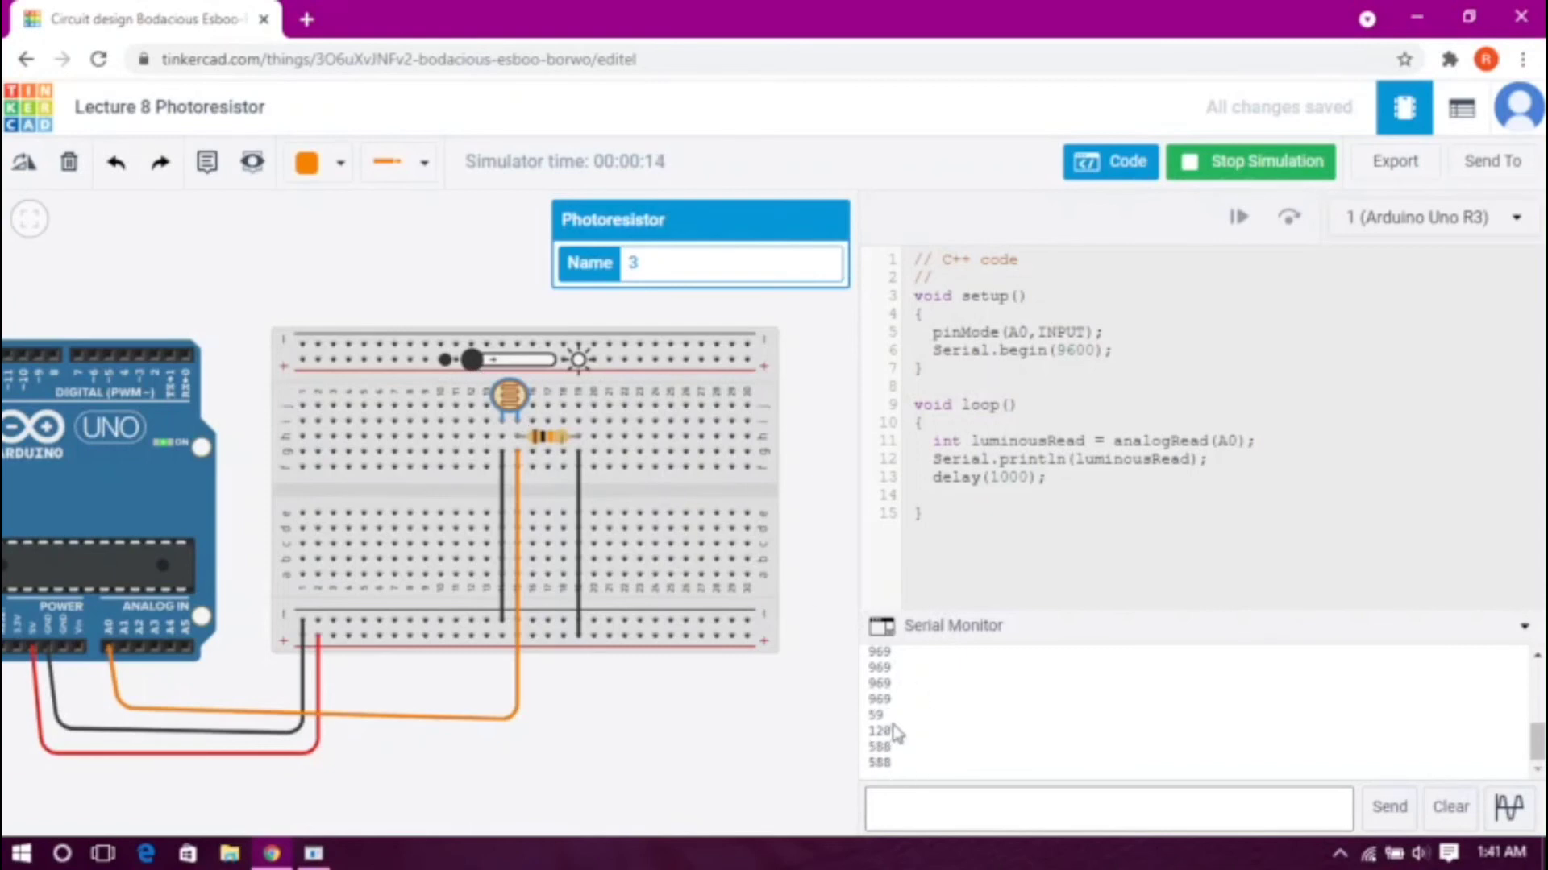
{"action": "left_click_drag", "start_coordinate": [473, 364], "coordinate": [548, 373]}
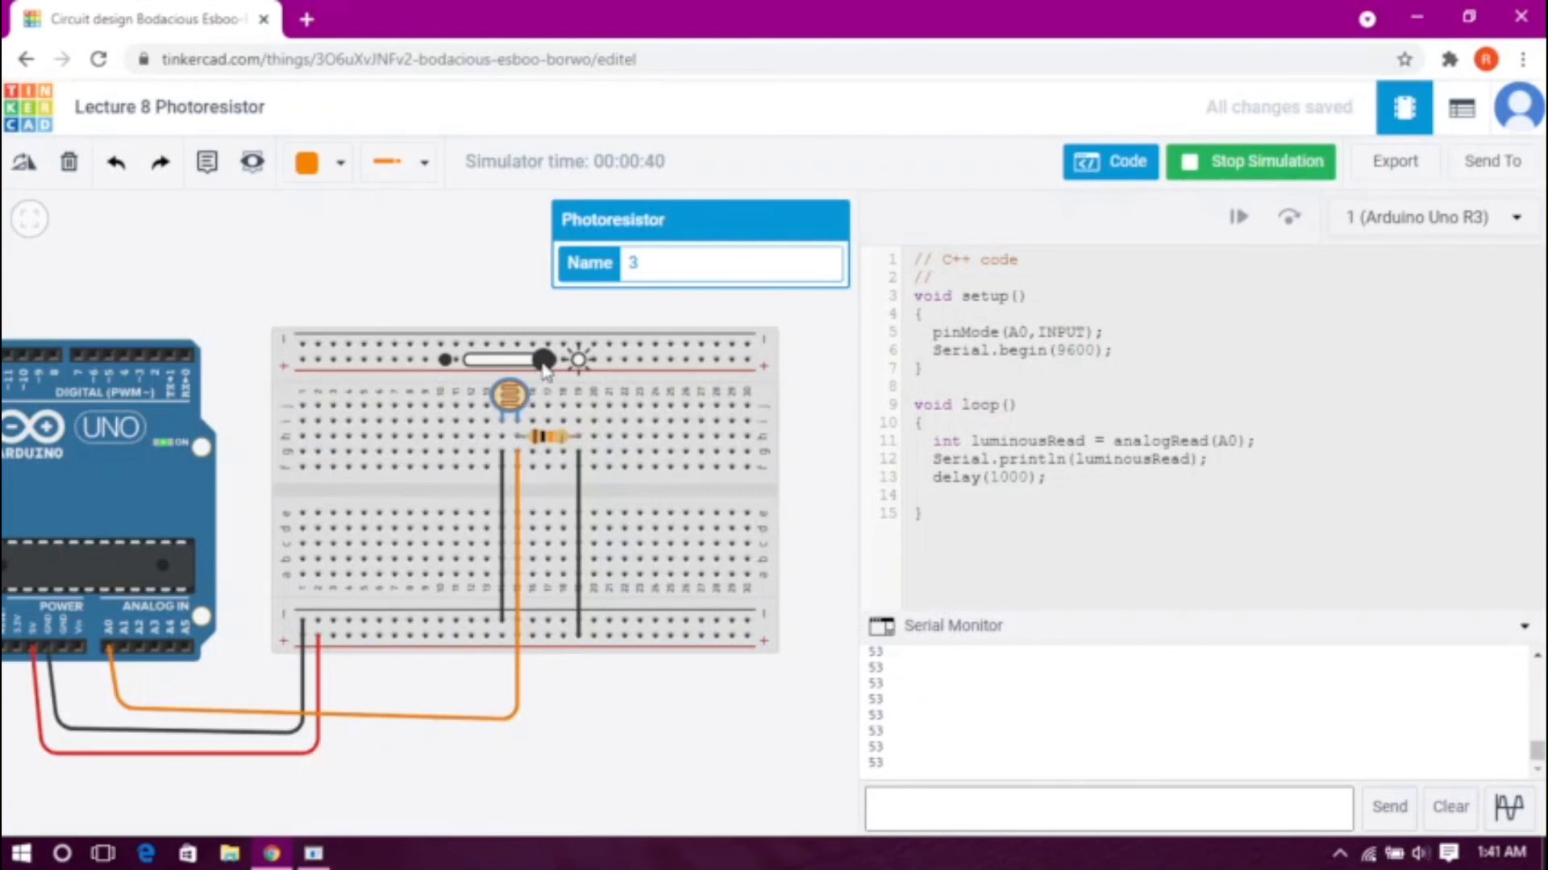
{"action": "left_click_drag", "start_coordinate": [544, 369], "coordinate": [470, 367]}
Step: Try a resistance of 1 kΩ on the resistor during the simulation, and restore its original 10 kΩ
{"action": "left_click", "coordinate": [549, 436]}
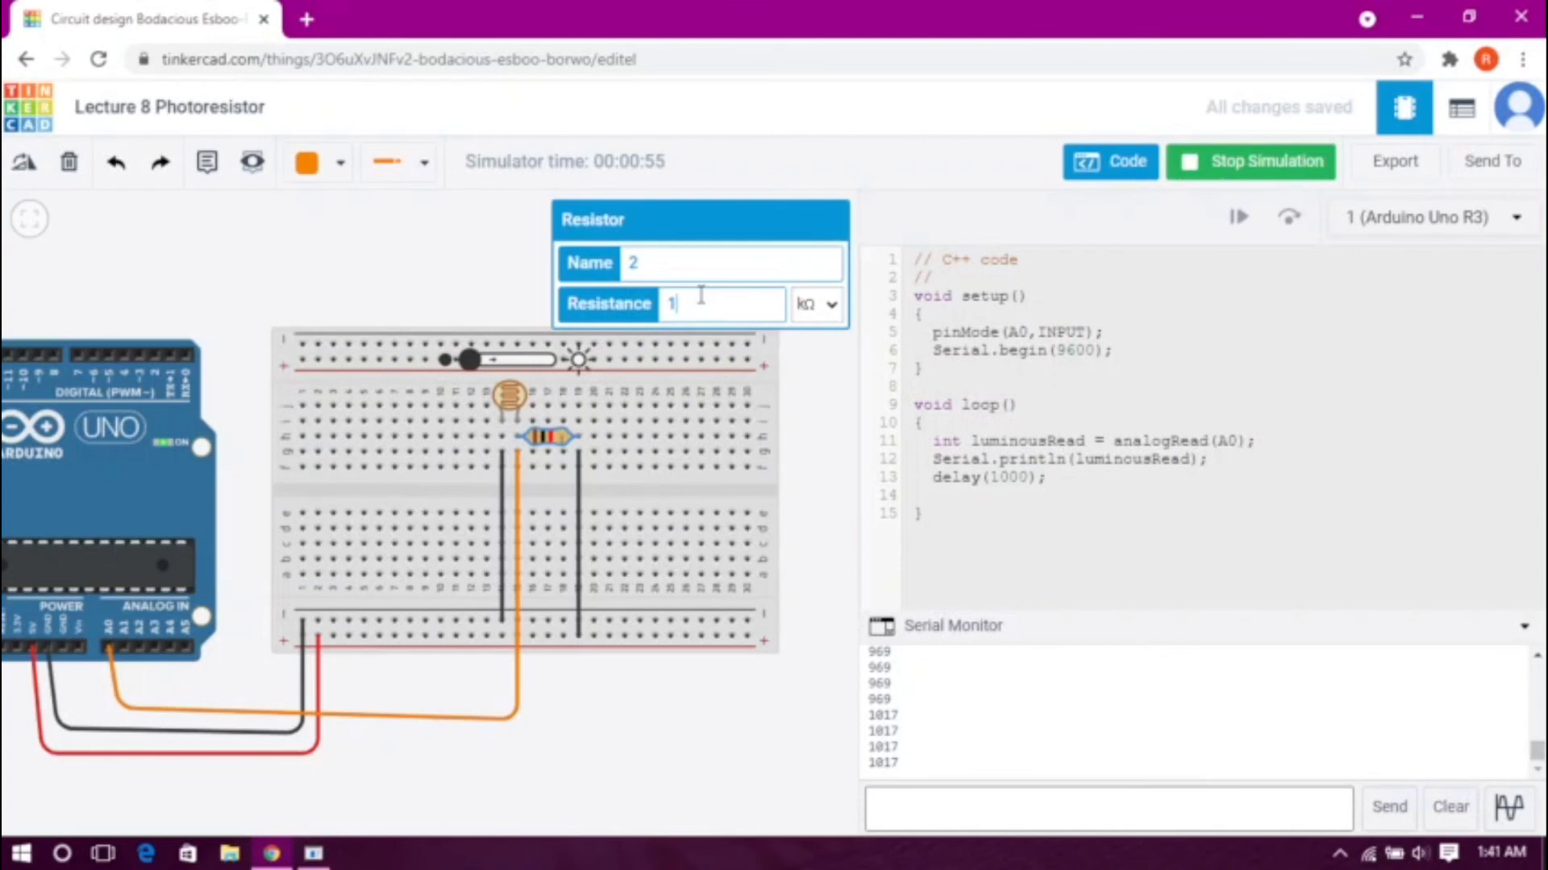
{"action": "left_click", "coordinate": [818, 425]}
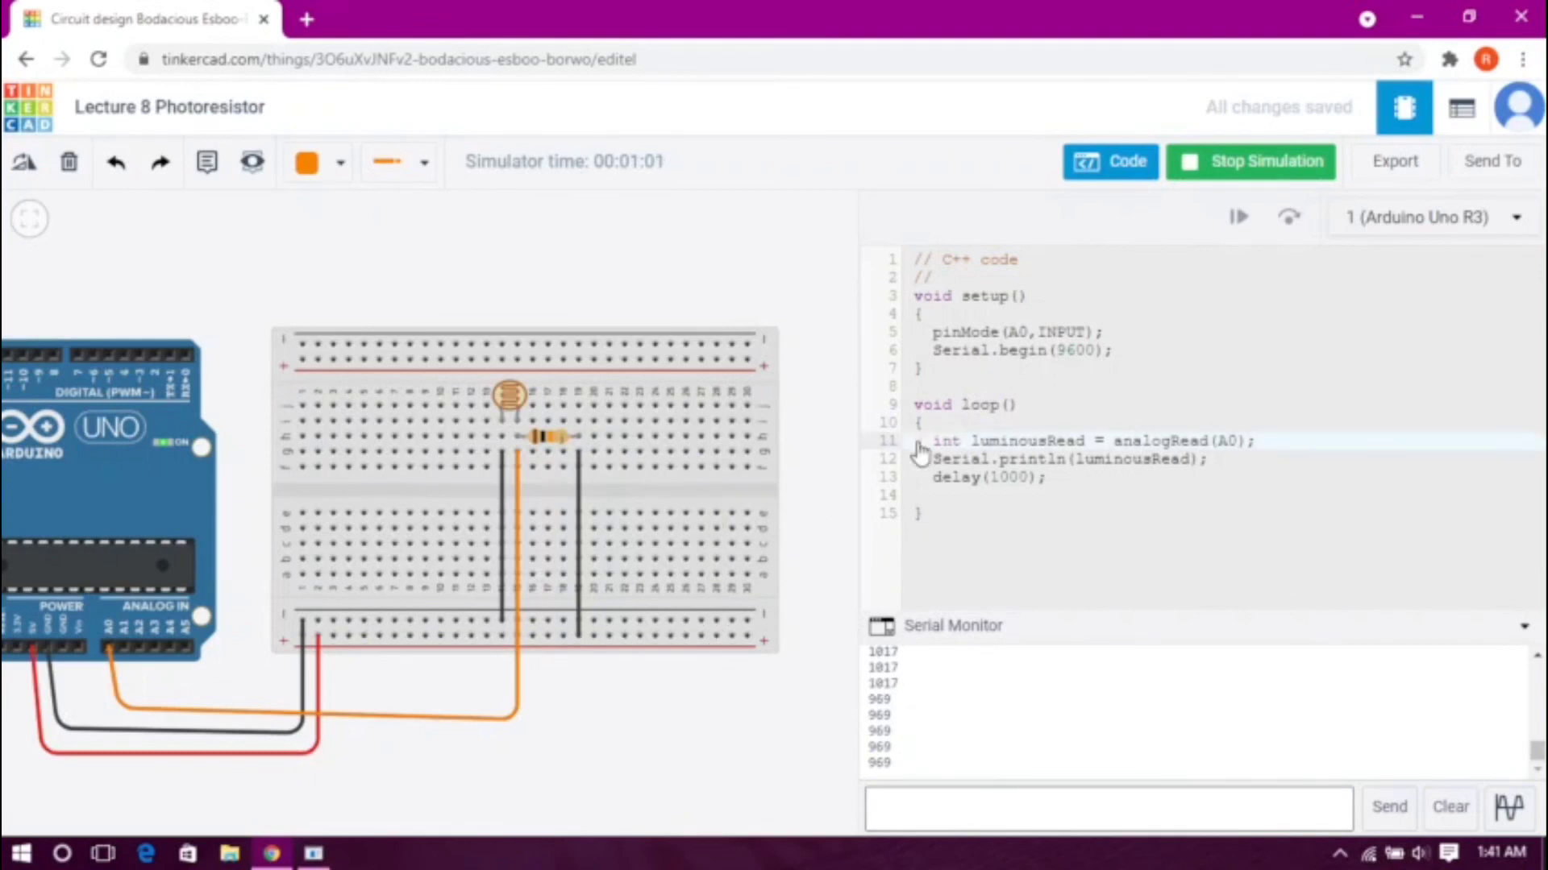
Step: Stop the simulation and set the delay in the code's loop function to 5
{"action": "left_click", "coordinate": [1032, 477]}
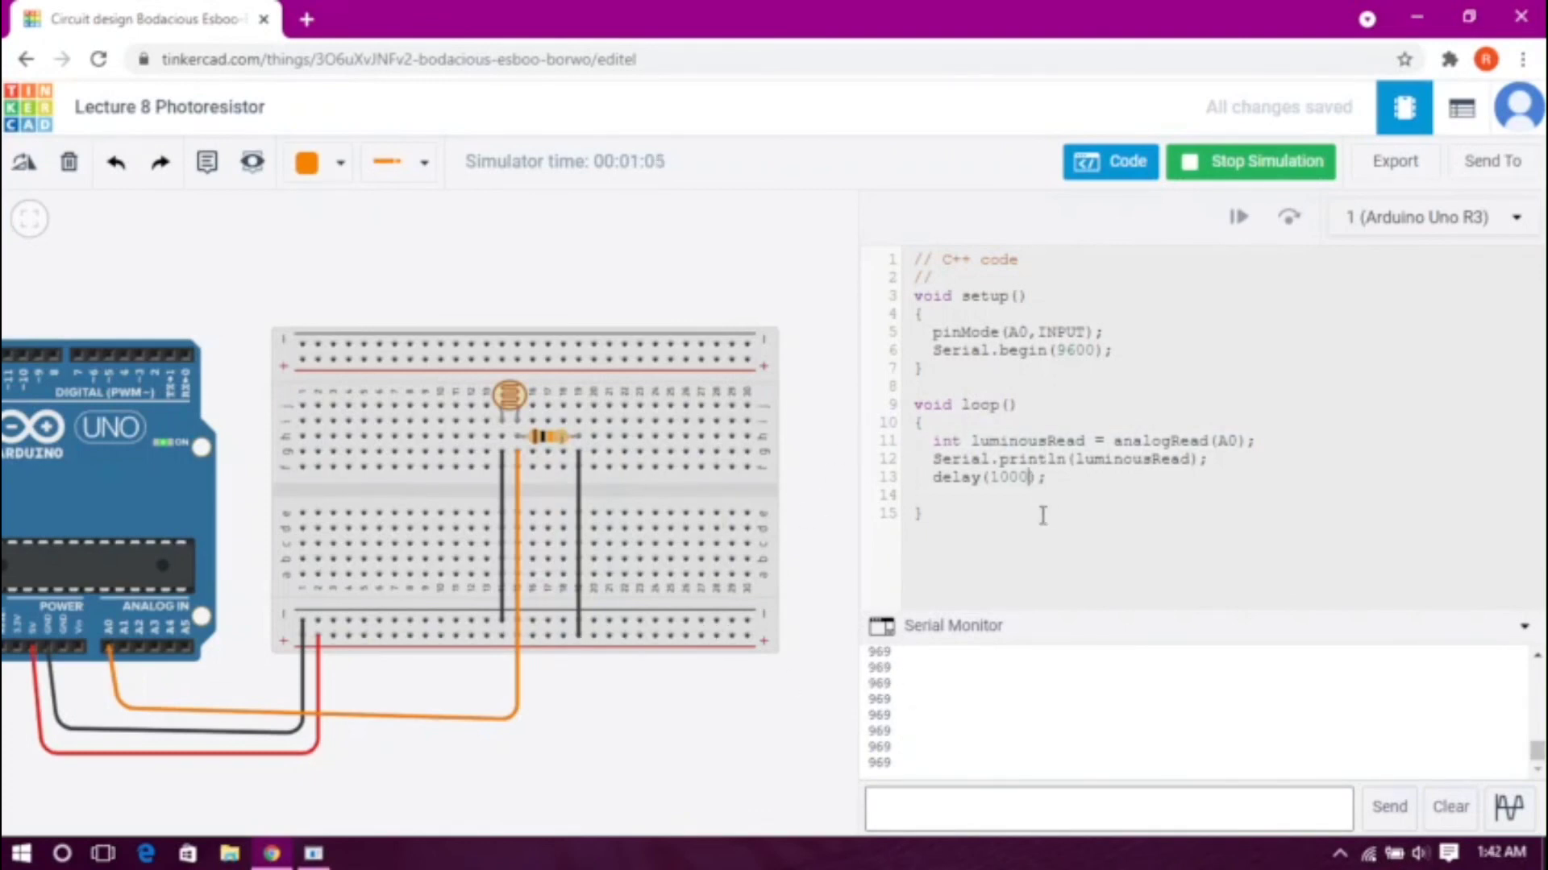
{"action": "left_click", "coordinate": [1223, 166]}
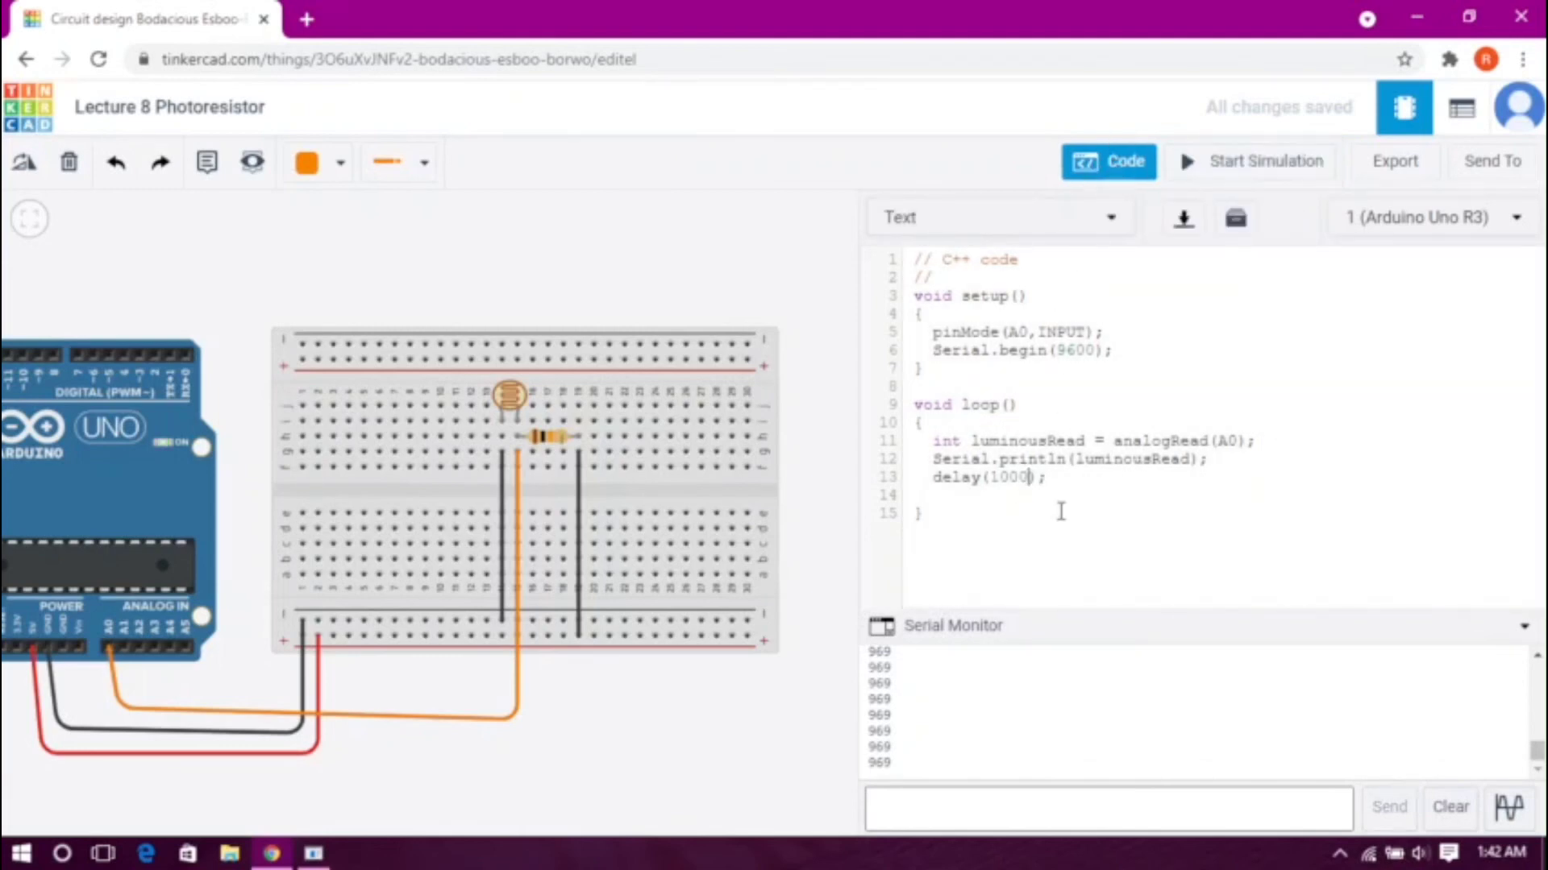
{"action": "key", "text": "BackSpace"}
Step: Run the simulation with the shorter delay, adjust the photoresistor's light level slightly, collapse the Serial Monitor and stop the simulation
{"action": "left_click", "coordinate": [1241, 161]}
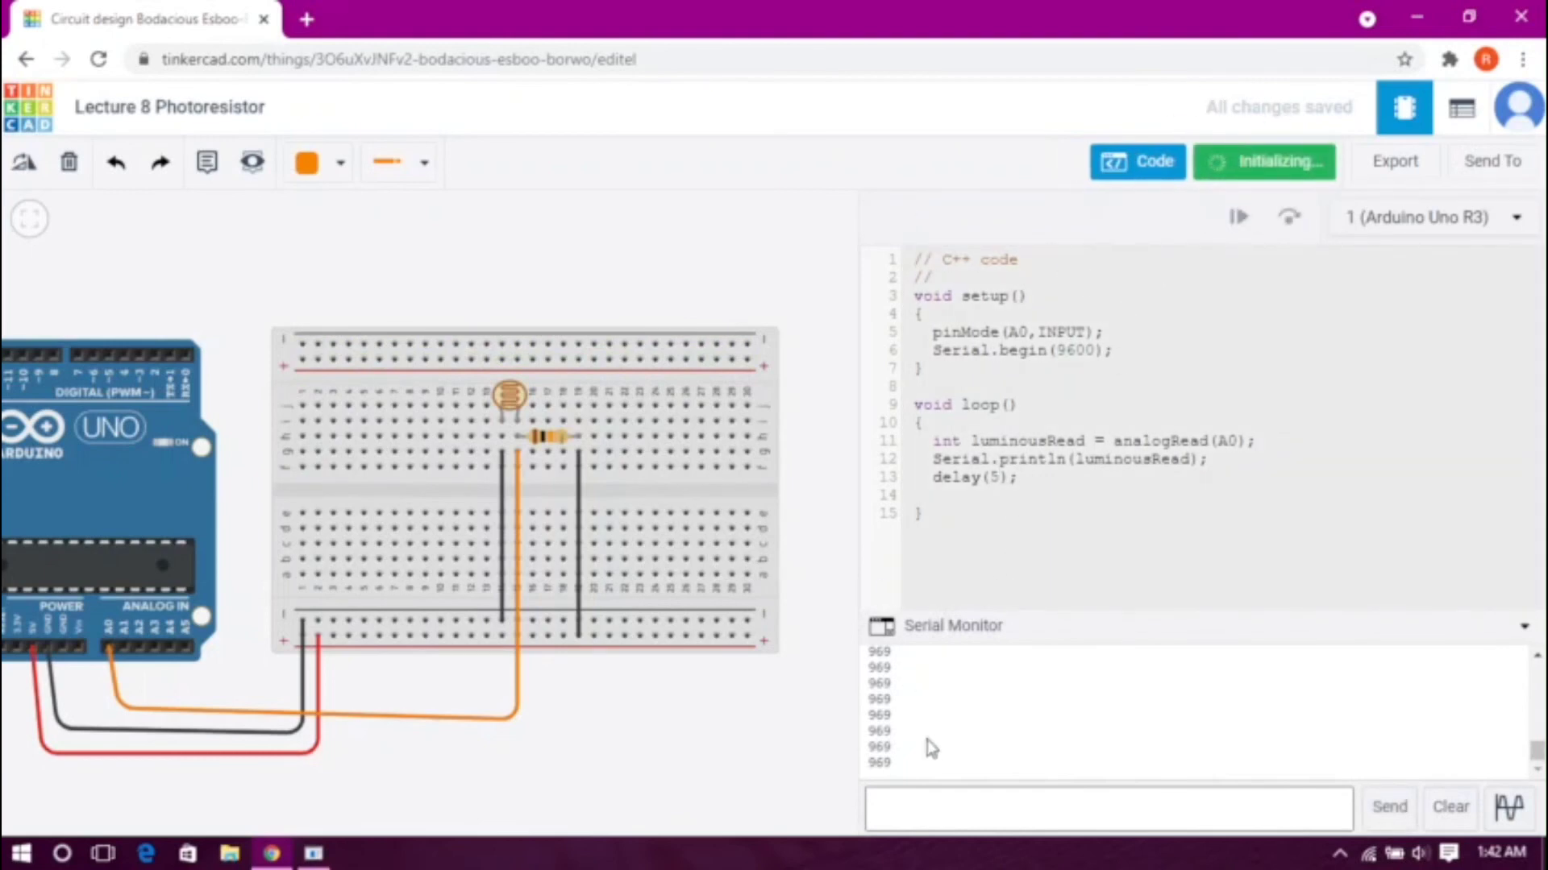
{"action": "left_click", "coordinate": [509, 395]}
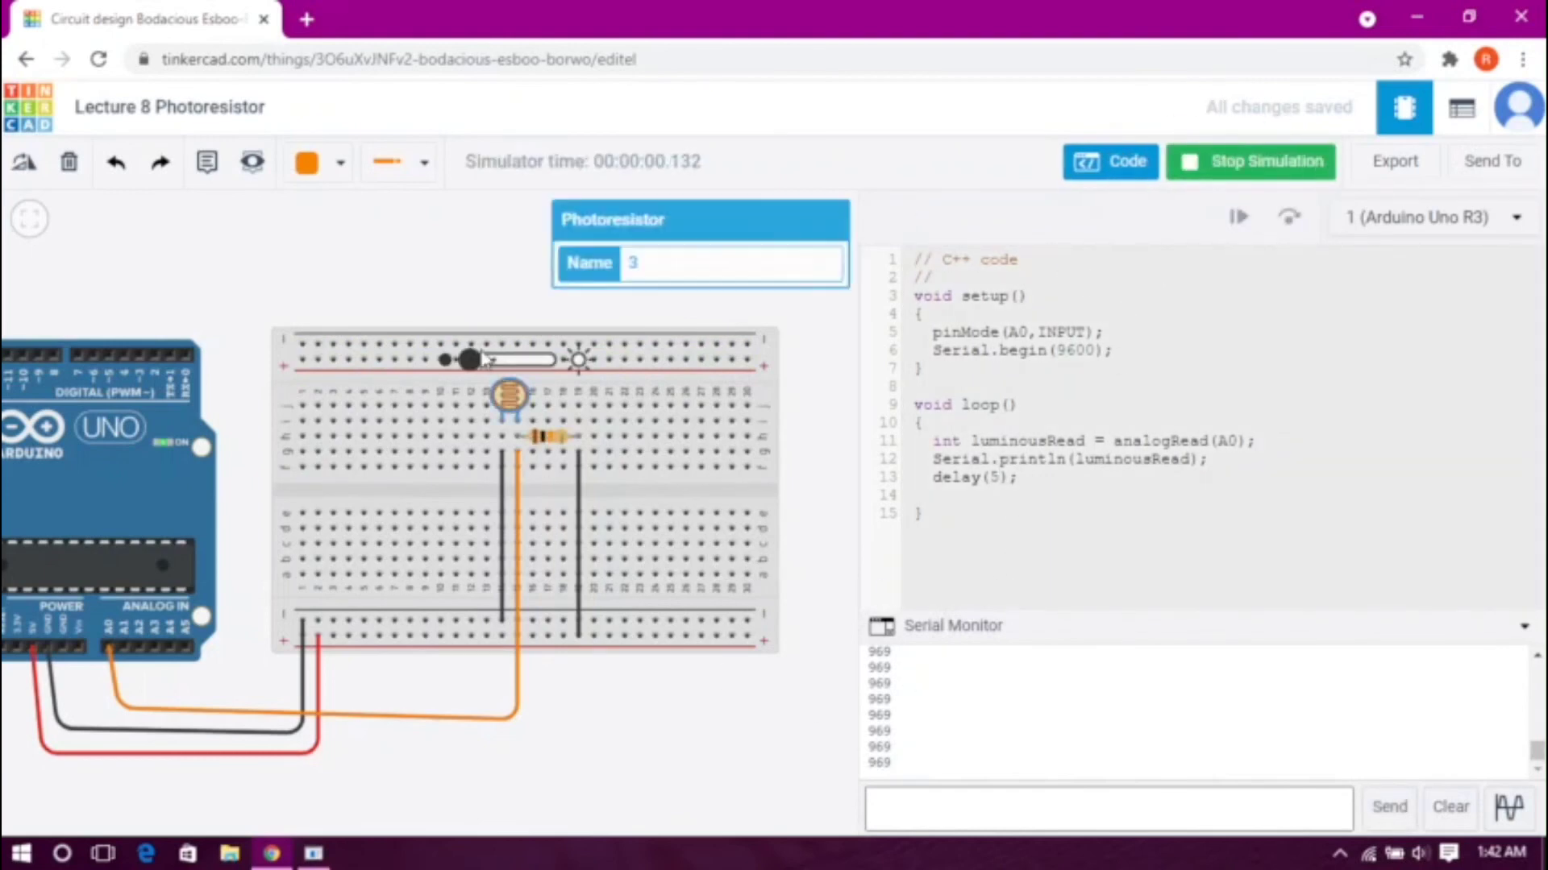
{"action": "left_click_drag", "start_coordinate": [481, 364], "coordinate": [473, 407]}
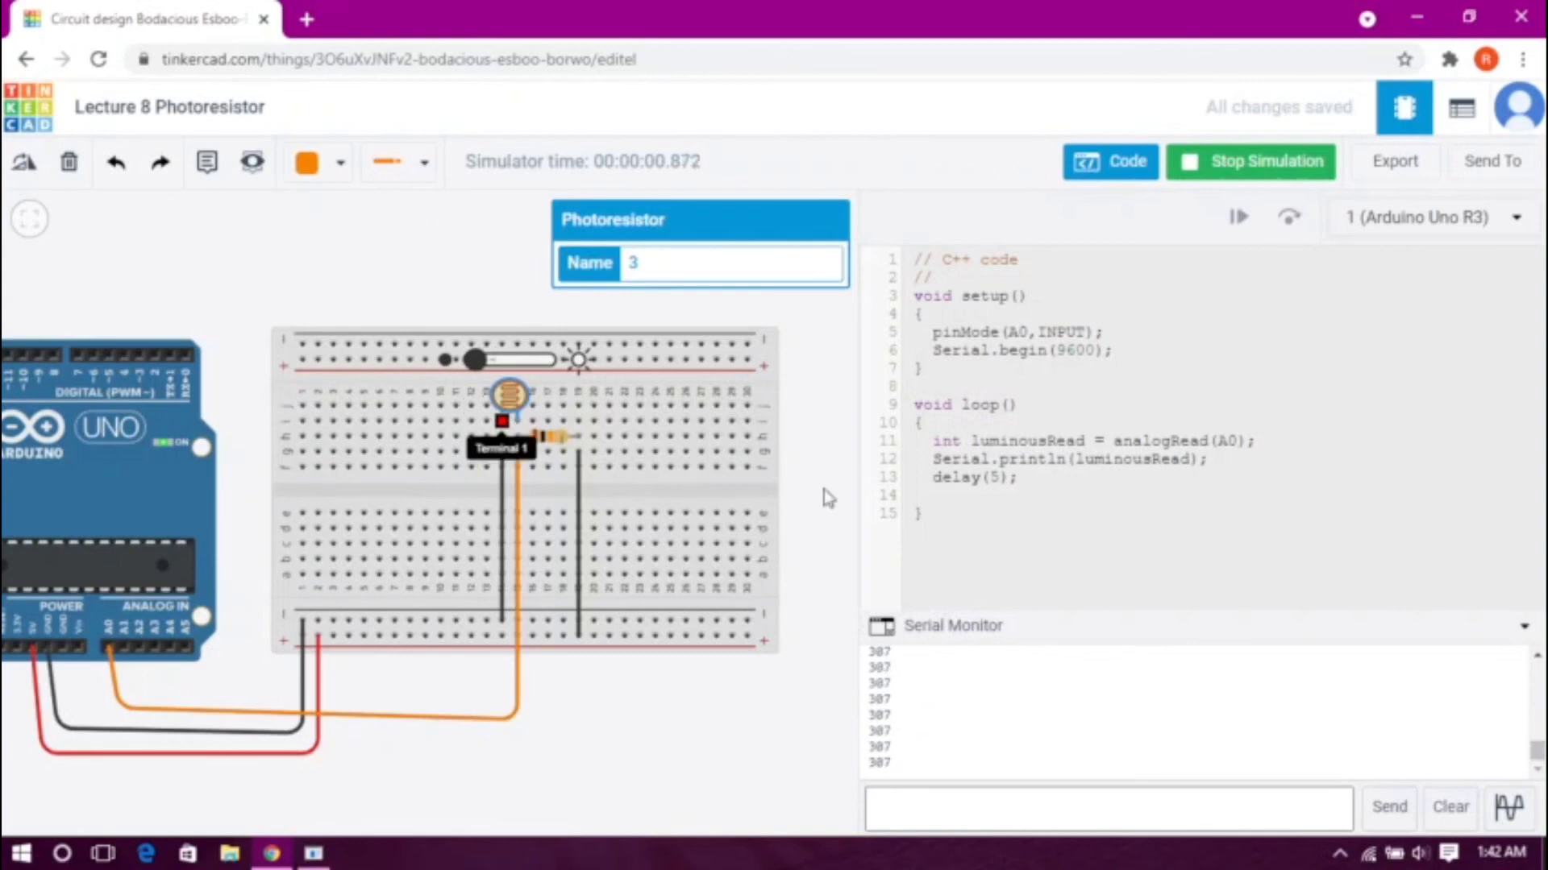
{"action": "left_click", "coordinate": [1410, 639]}
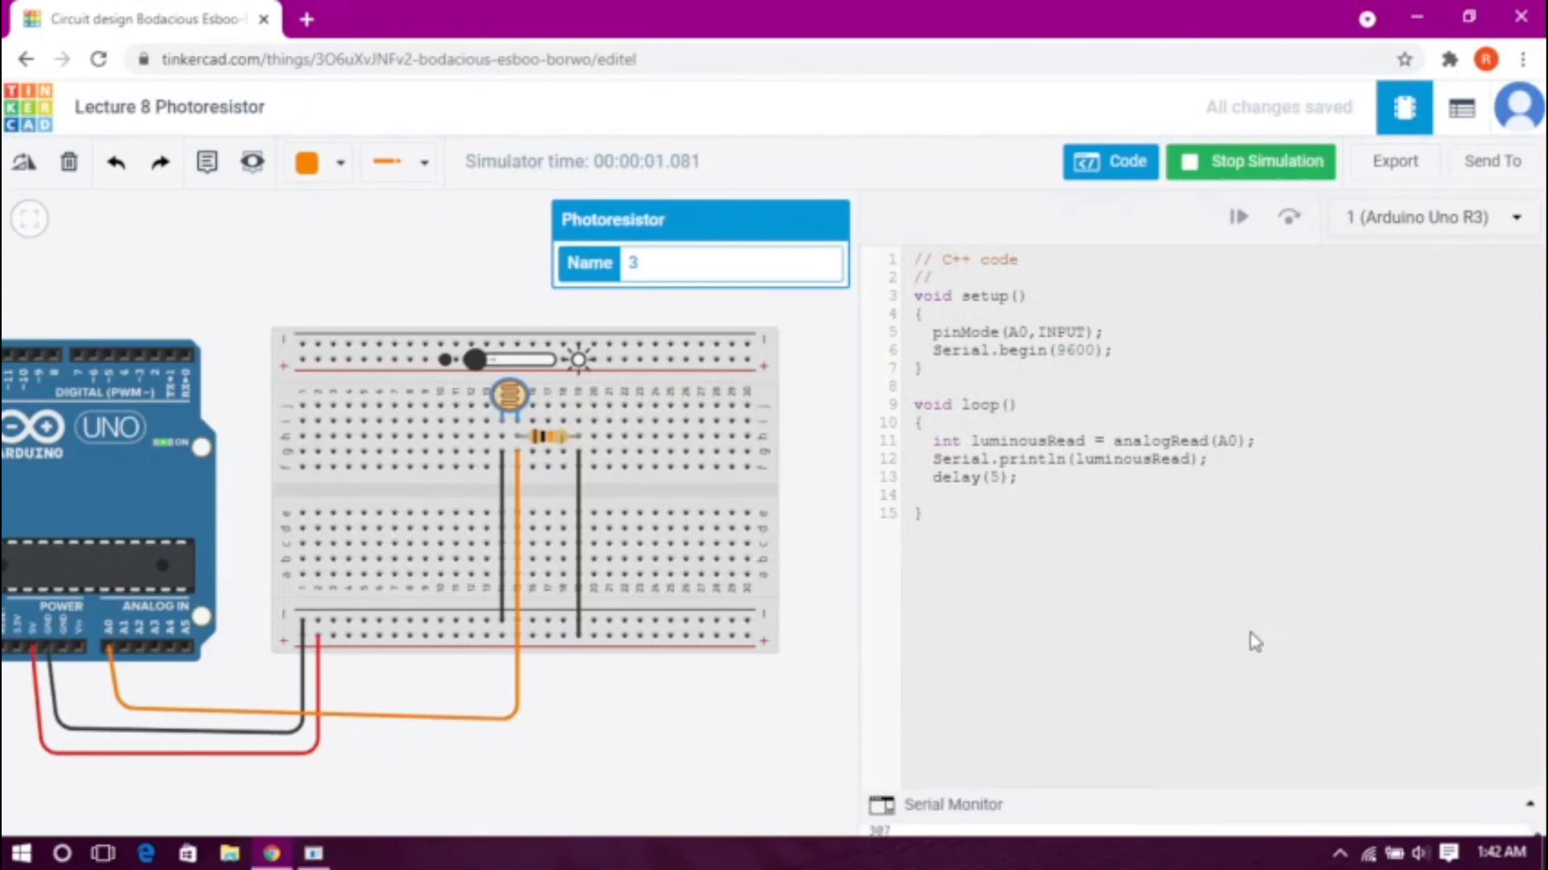
{"action": "left_click_drag", "start_coordinate": [653, 671], "coordinate": [693, 692]}
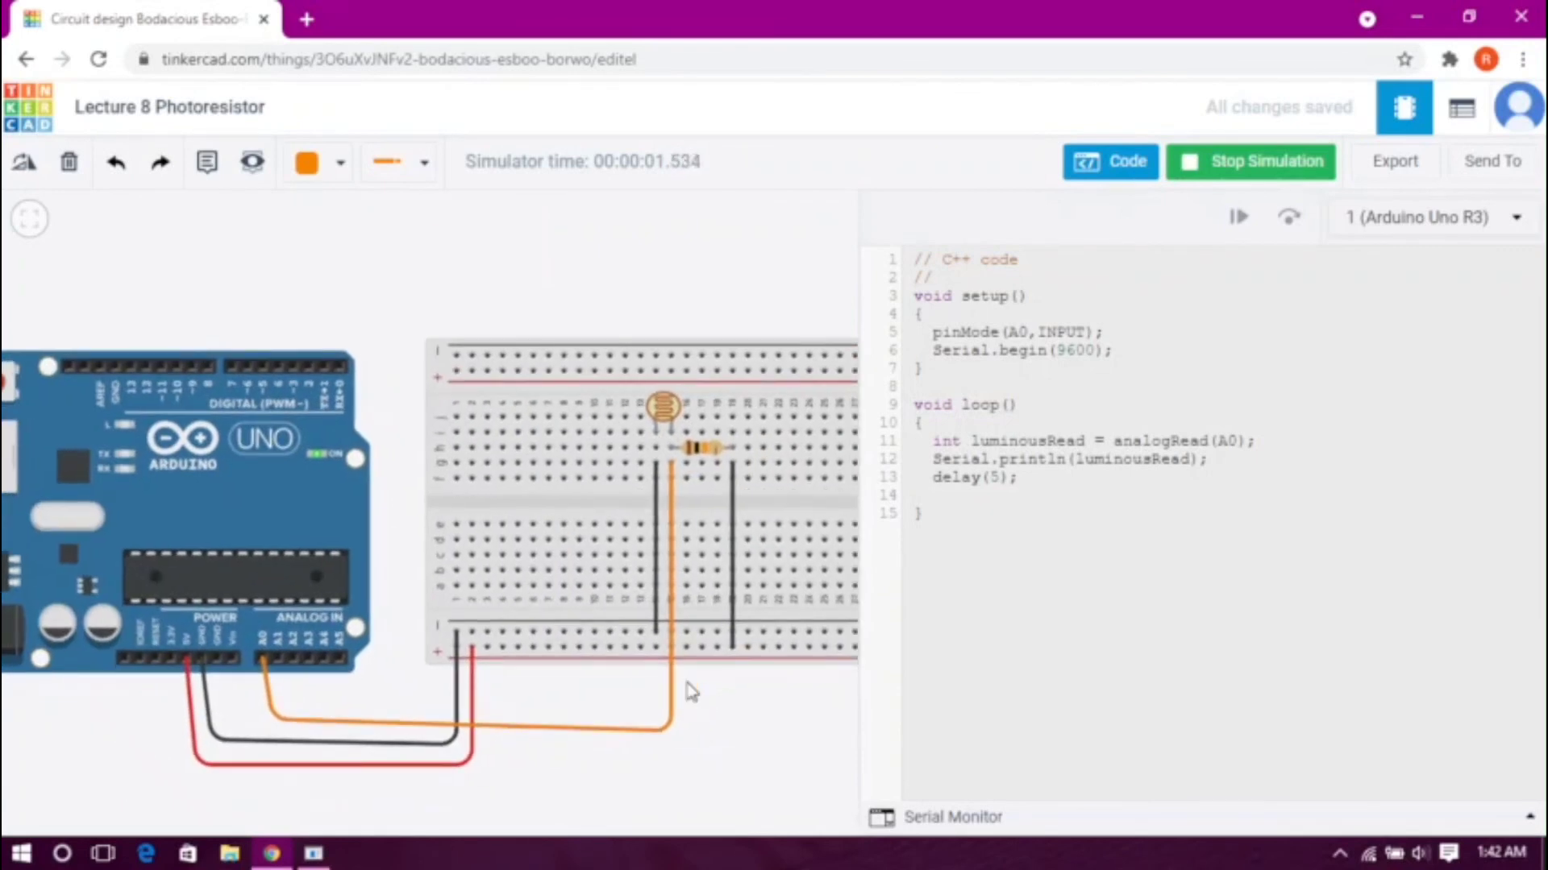
{"action": "left_click", "coordinate": [1199, 165]}
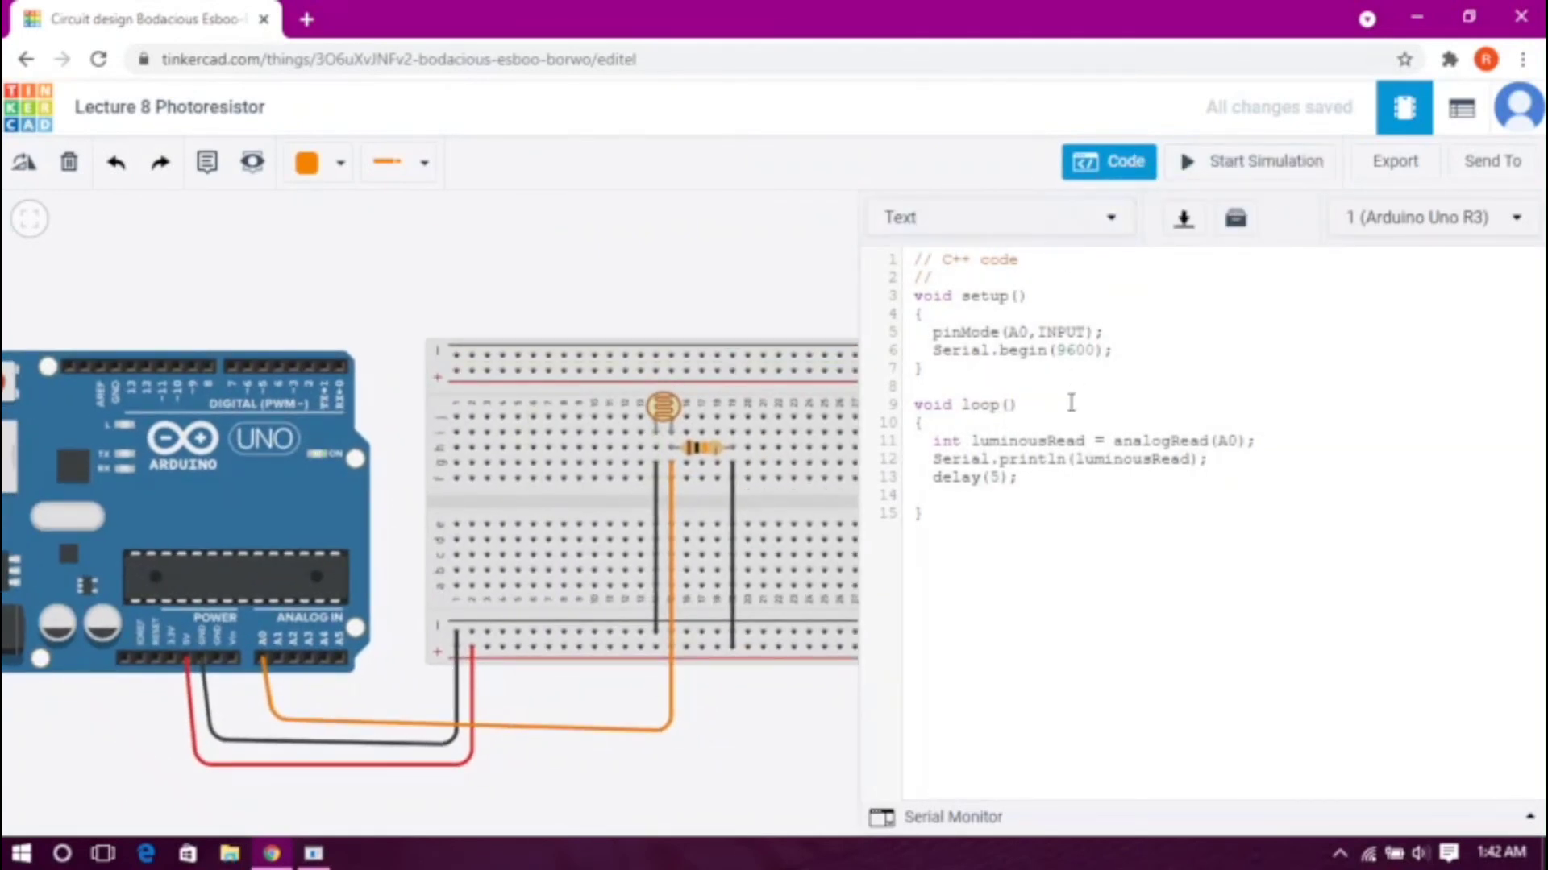